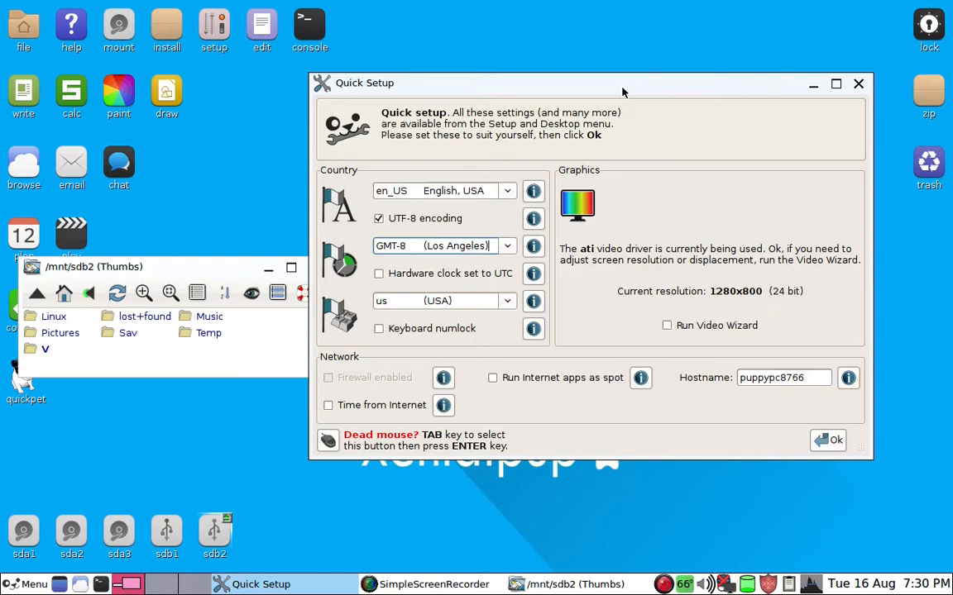
# View the host.jpg and client.jpg photos in the Temp folder of sdb2, and close the image viewer.
pyautogui.click(239, 275)
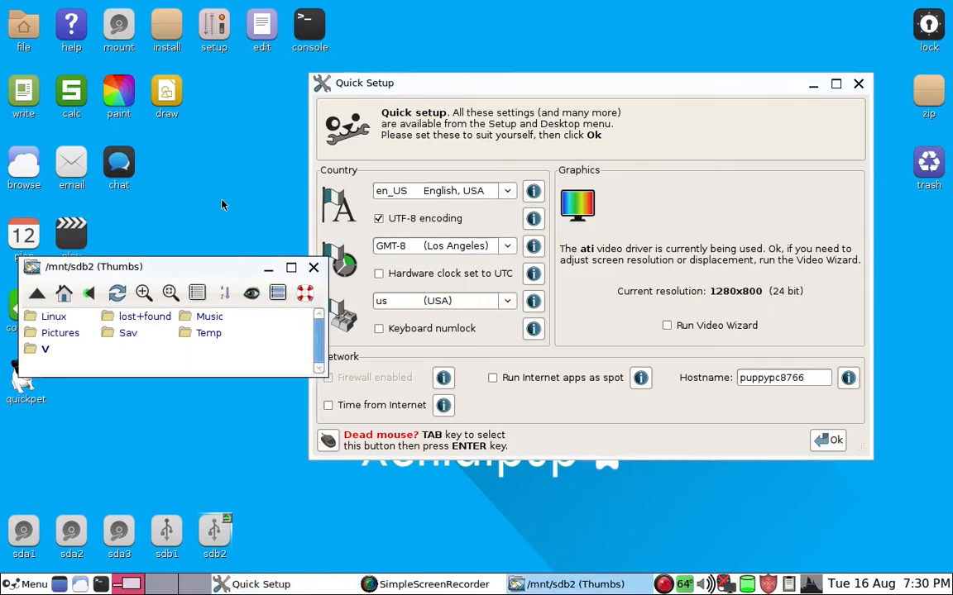
pyautogui.click(209, 332)
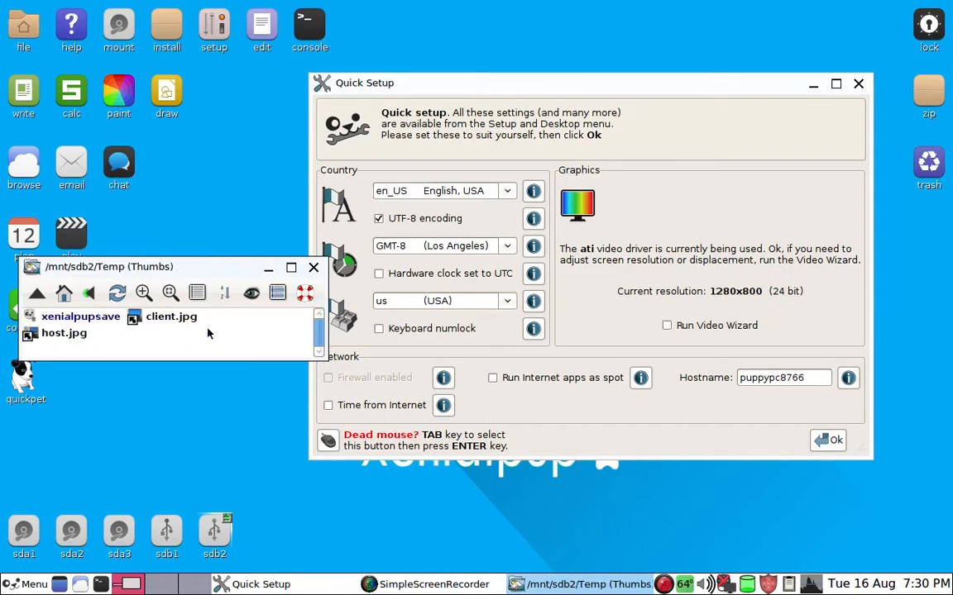
pyautogui.click(74, 334)
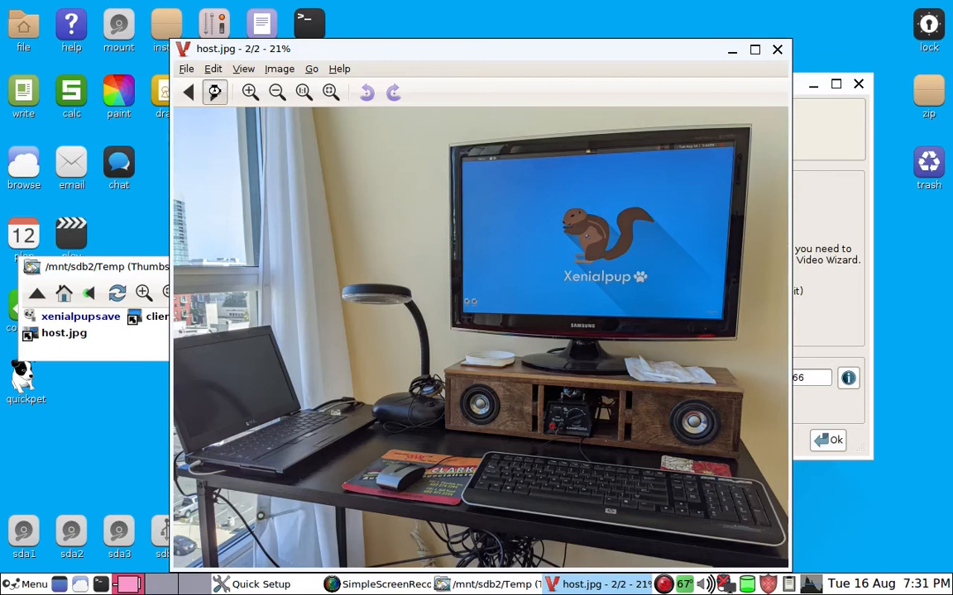
pyautogui.click(215, 92)
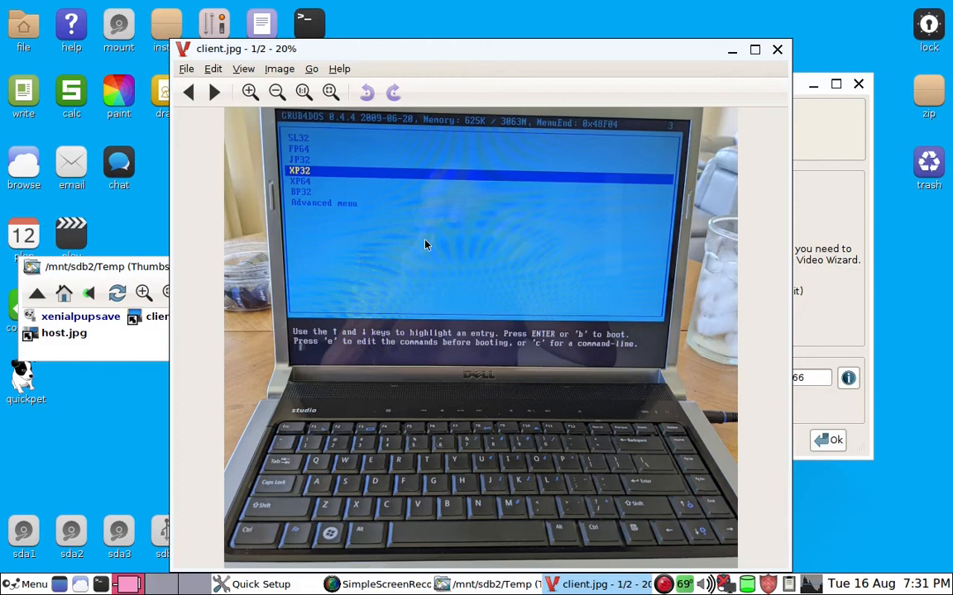
pyautogui.click(778, 51)
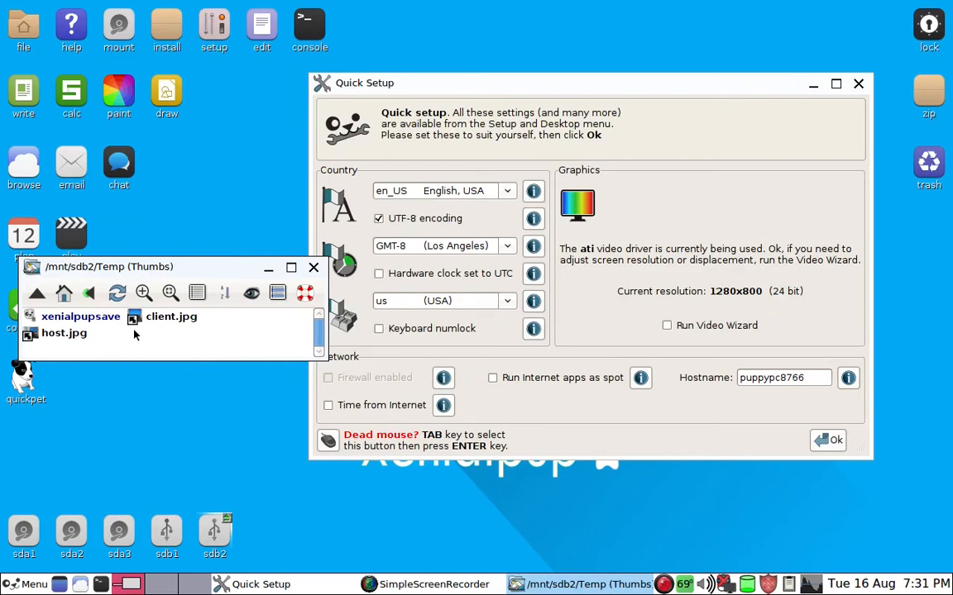
# Mount the sdb1 drive, look over its boot folders and files, and close its window.
pyautogui.click(167, 536)
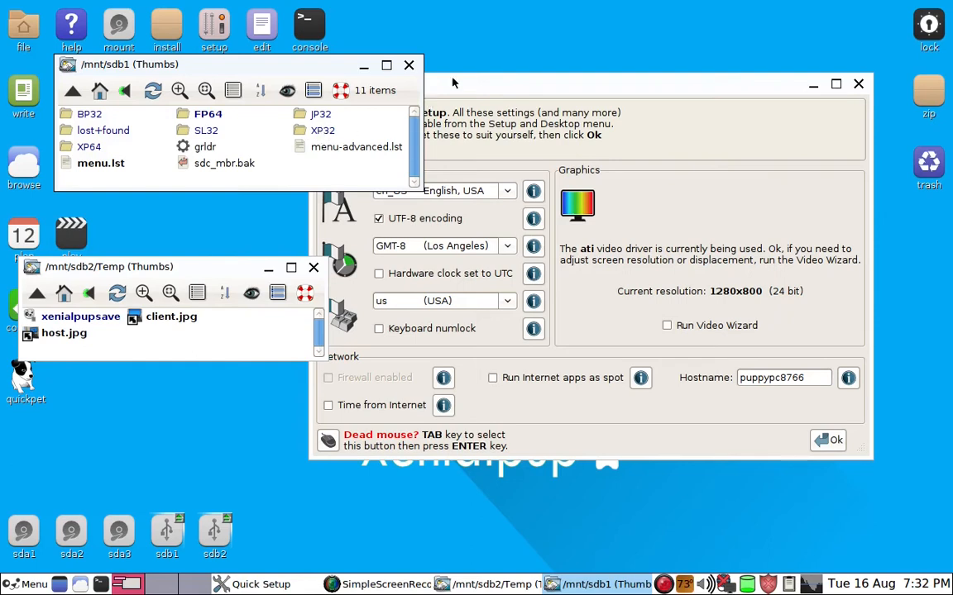
pyautogui.moveTo(454, 83)
pyautogui.mouseDown()
pyautogui.moveTo(464, 297)
pyautogui.moveTo(435, 79)
pyautogui.mouseUp()
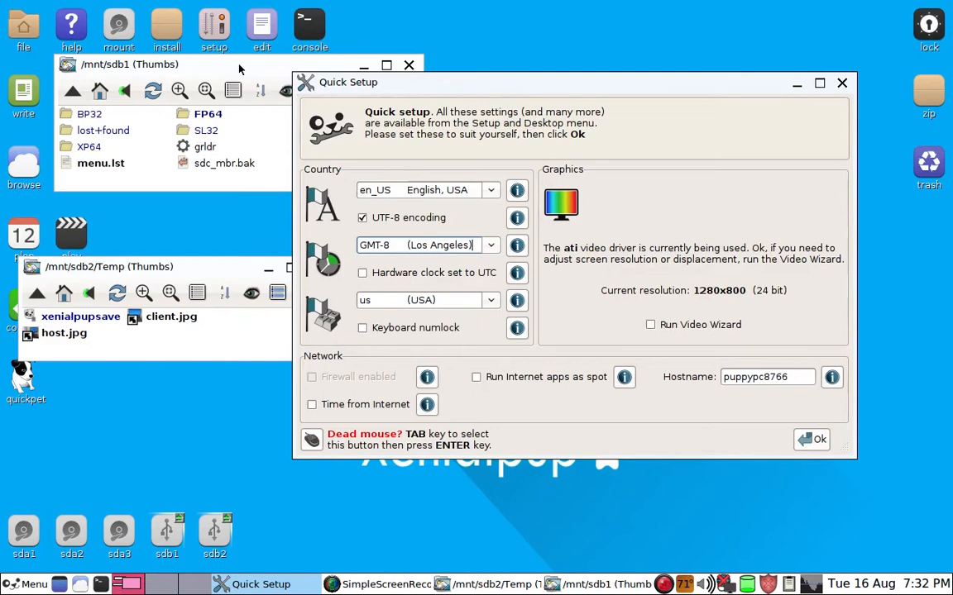
pyautogui.click(409, 66)
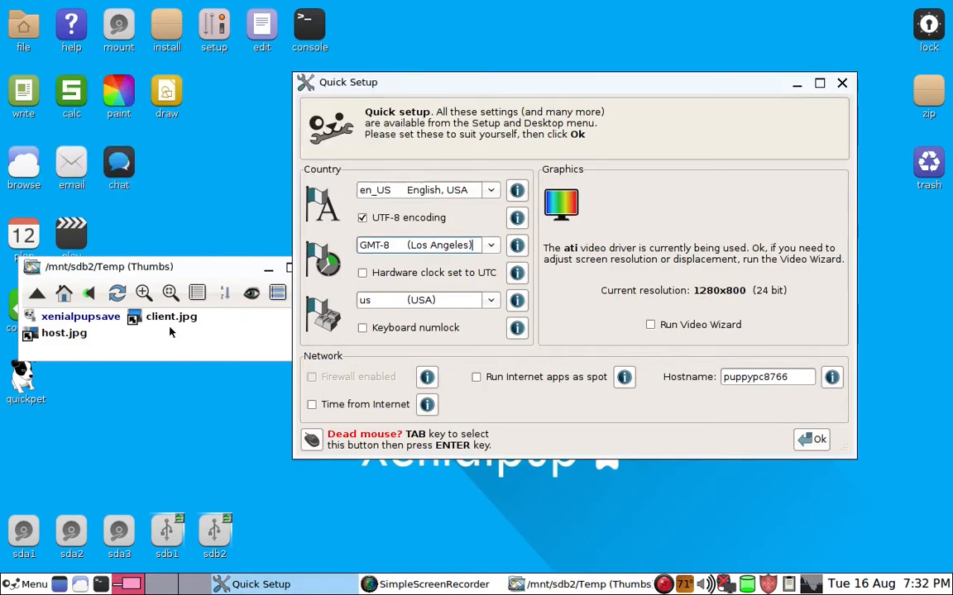
# Minimize the Temp folder window and move the Quick Setup window nearer the middle of the desktop.
pyautogui.moveTo(165, 263); pyautogui.dragTo(158, 319)
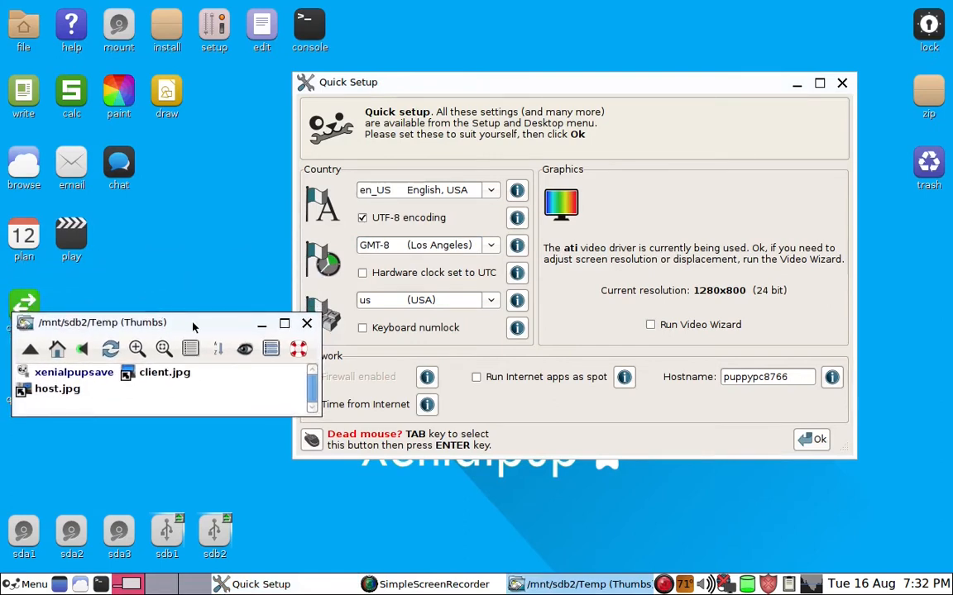
pyautogui.click(258, 326)
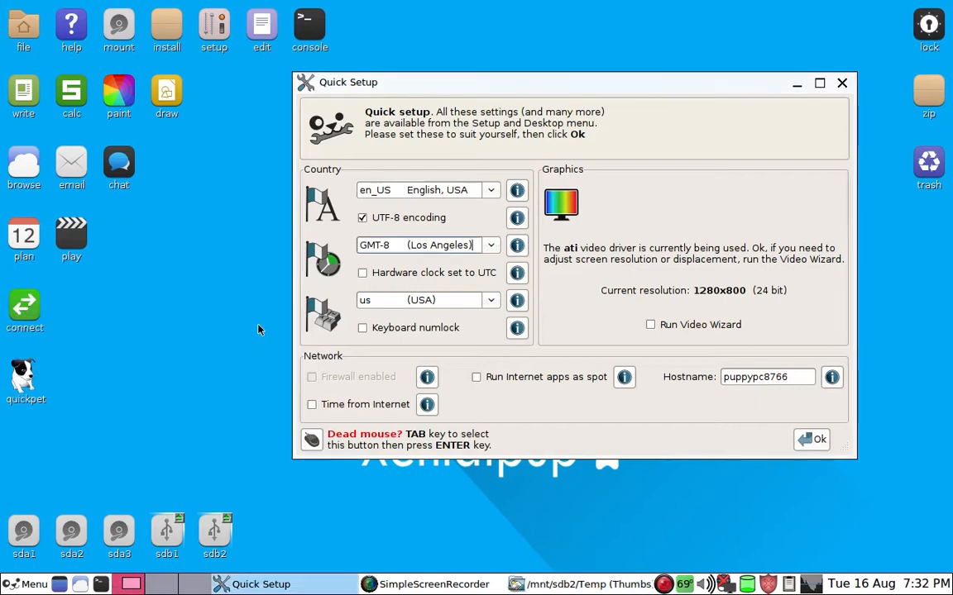
pyautogui.moveTo(470, 84); pyautogui.dragTo(484, 92)
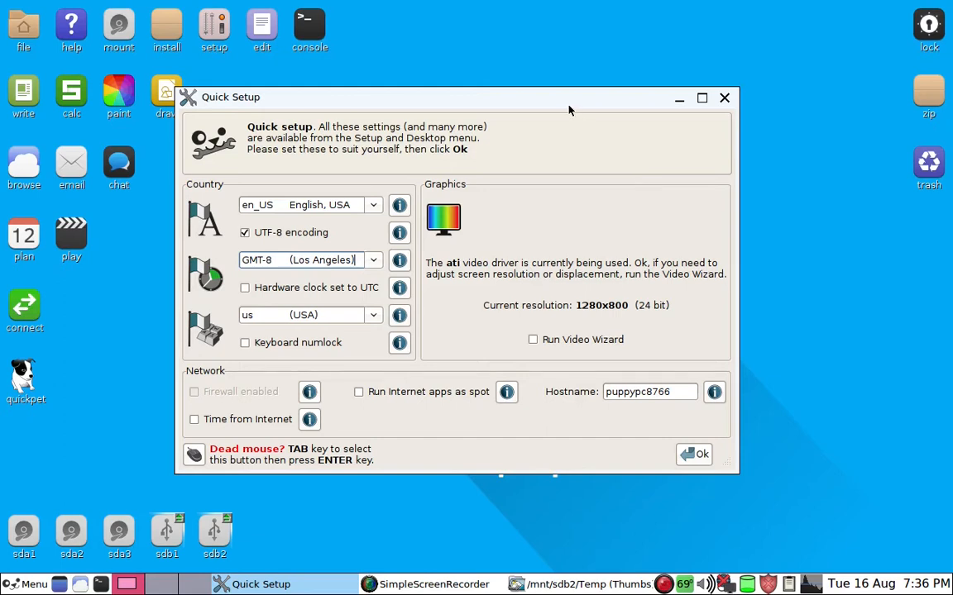
pyautogui.moveTo(561, 103); pyautogui.dragTo(559, 106)
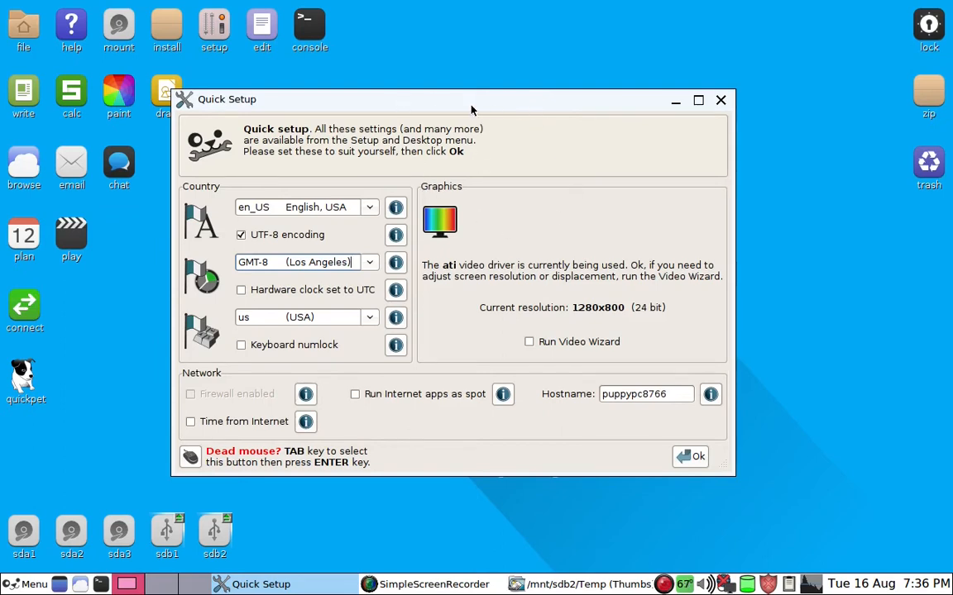
# Set the Quick Setup time zone to US/Pacific and enable getting the time from the Internet.
pyautogui.click(370, 262)
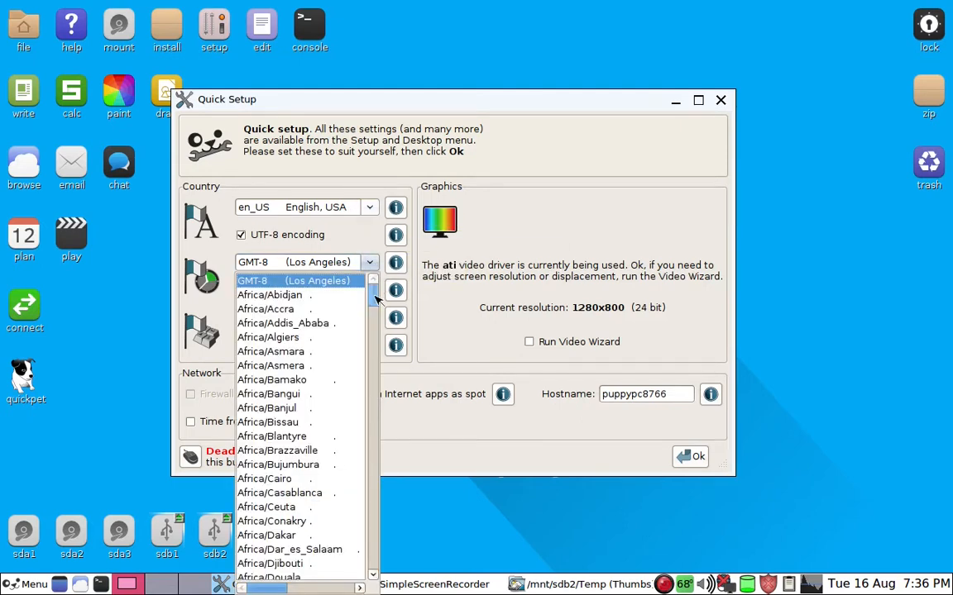
pyautogui.moveTo(376, 291); pyautogui.dragTo(377, 587)
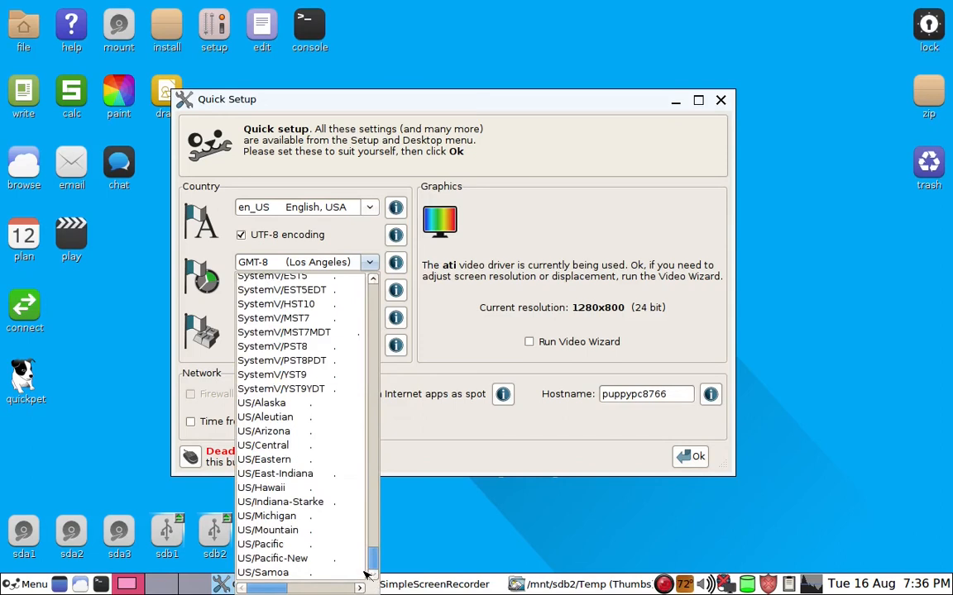
pyautogui.click(297, 545)
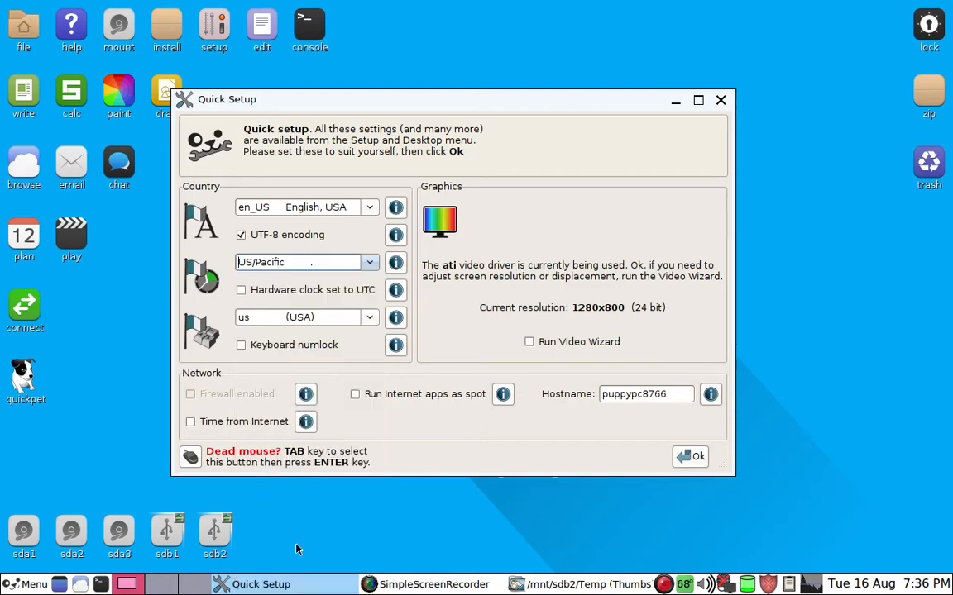
pyautogui.click(265, 422)
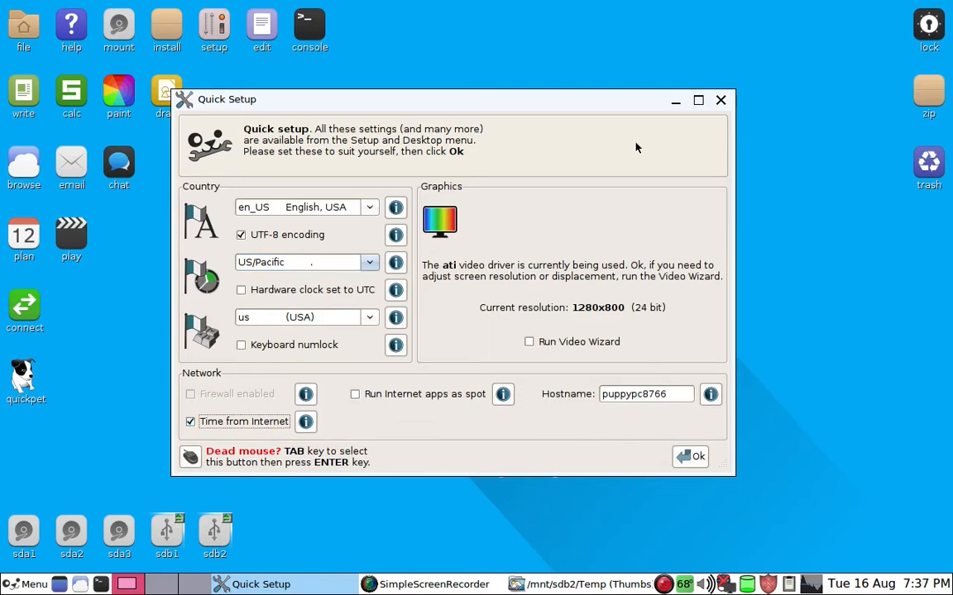
pyautogui.moveTo(632, 99); pyautogui.dragTo(665, 64)
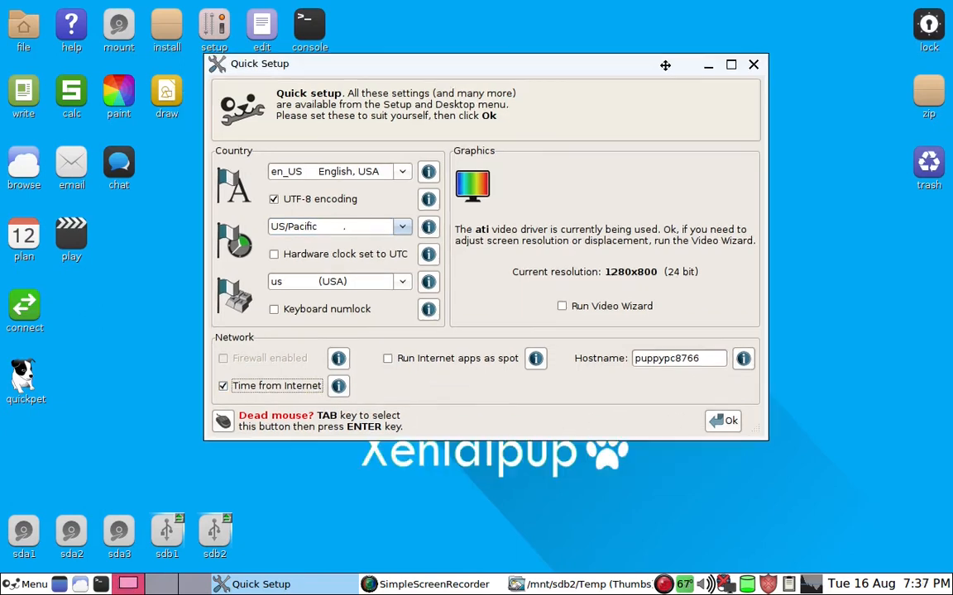
# Start a wired or wireless LAN connection with Simple Network Setup and configure the wlan0 interface.
pyautogui.click(726, 586)
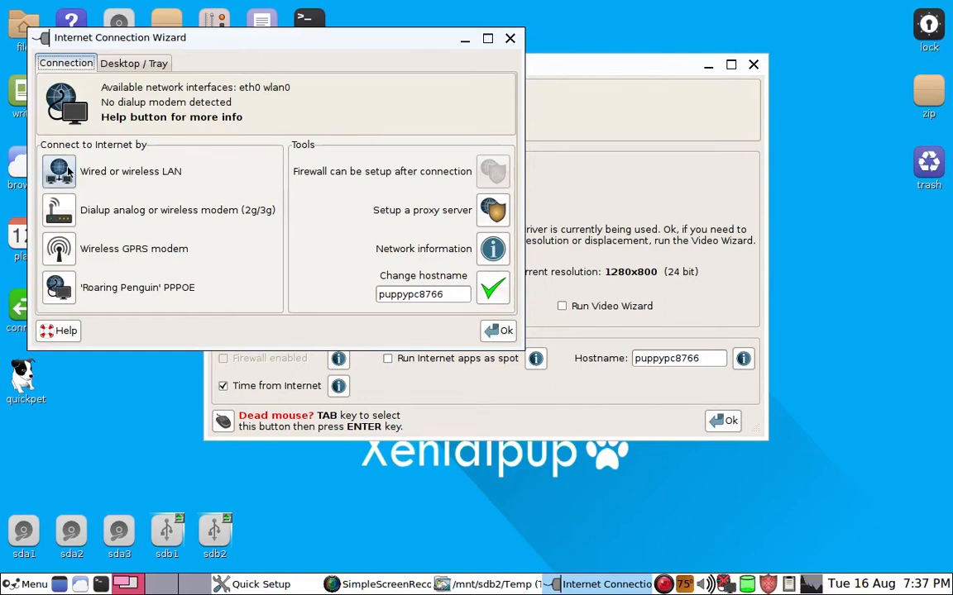
pyautogui.click(68, 171)
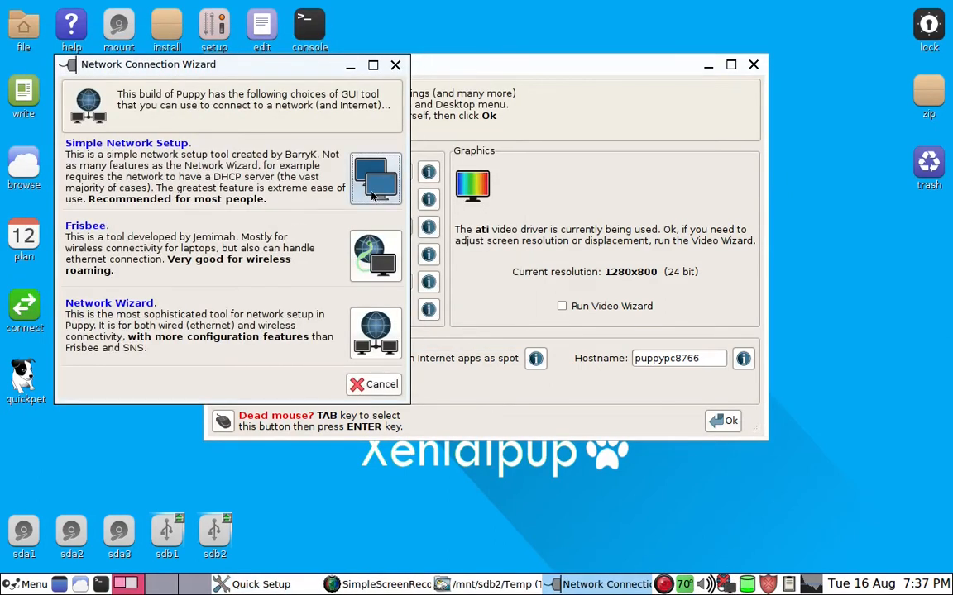
pyautogui.click(371, 183)
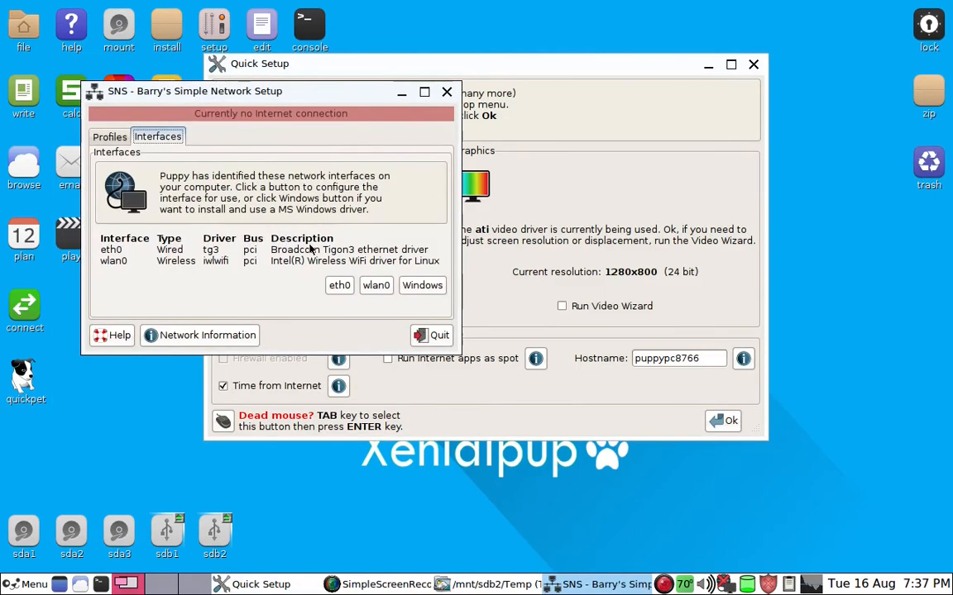
pyautogui.click(375, 286)
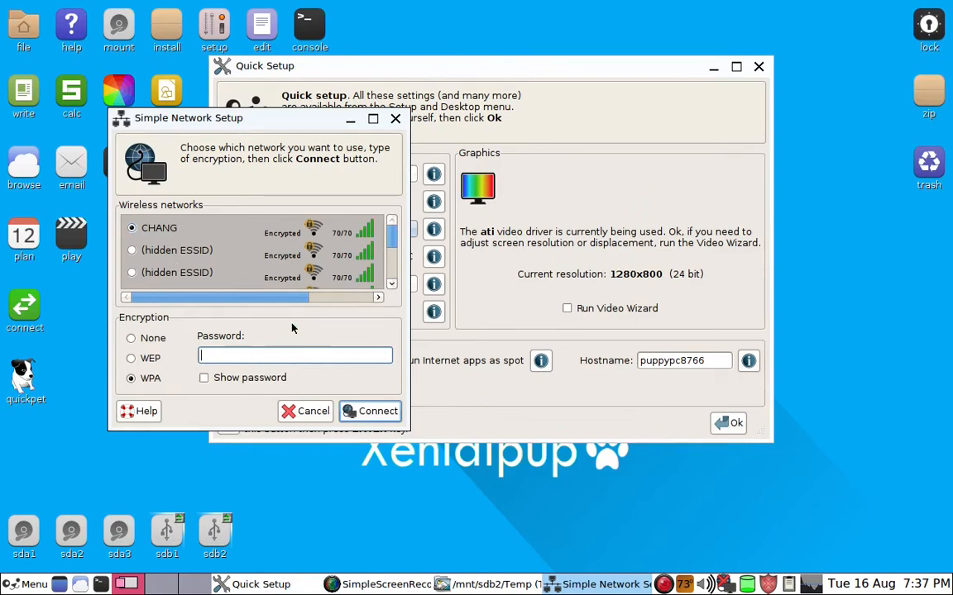
# Enter the Wi-Fi password for the selected WPA network and connect to it.
pyautogui.write('•••')
pyautogui.press('BackSpace')
pyautogui.press('BackSpace')
pyautogui.write('•••••••')
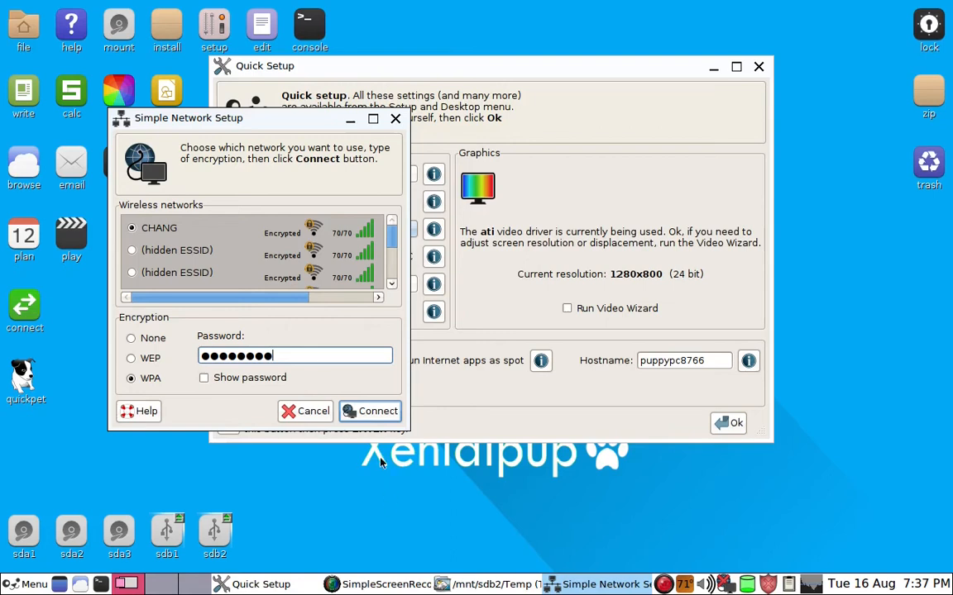
pyautogui.click(376, 411)
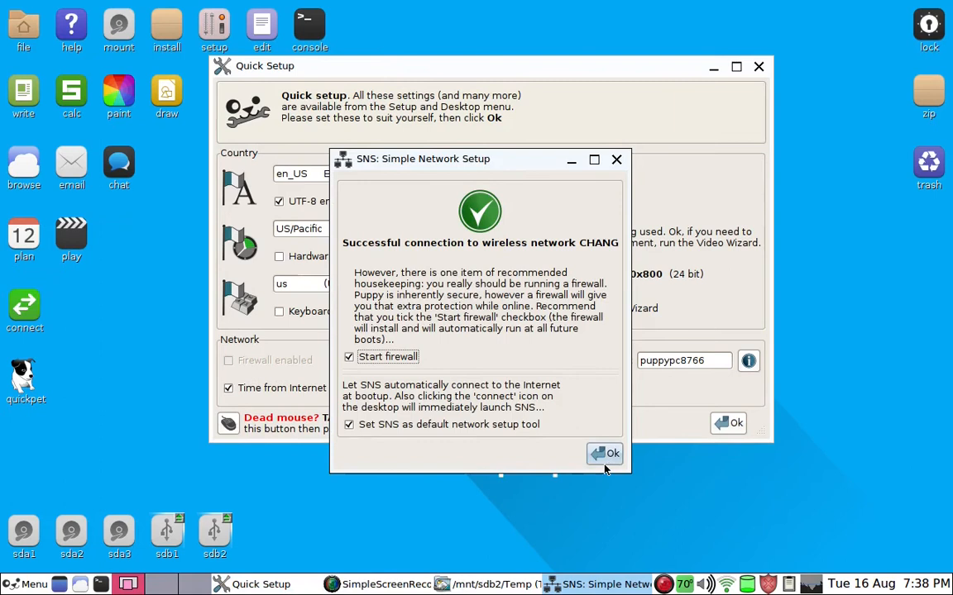
# Apply the firewall with its default blocked-ports settings and make Simple Network Setup the default network tool.
pyautogui.click(606, 454)
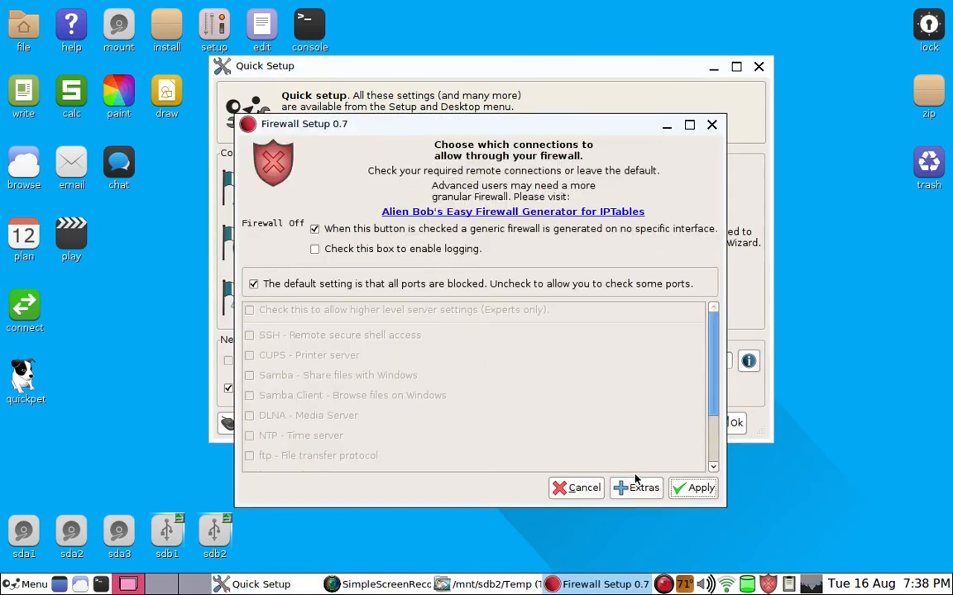
pyautogui.click(693, 488)
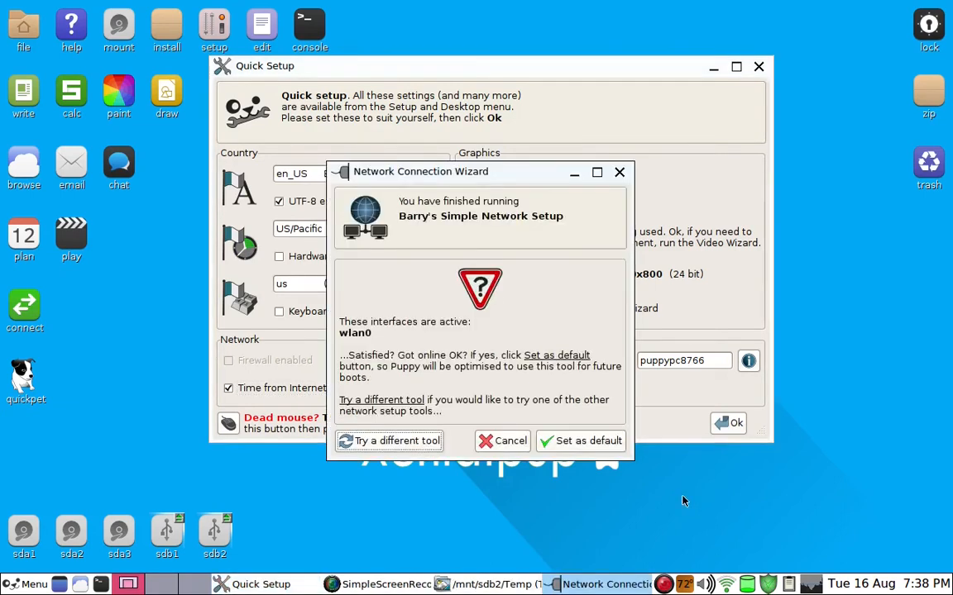
pyautogui.click(572, 442)
pyautogui.click(626, 477)
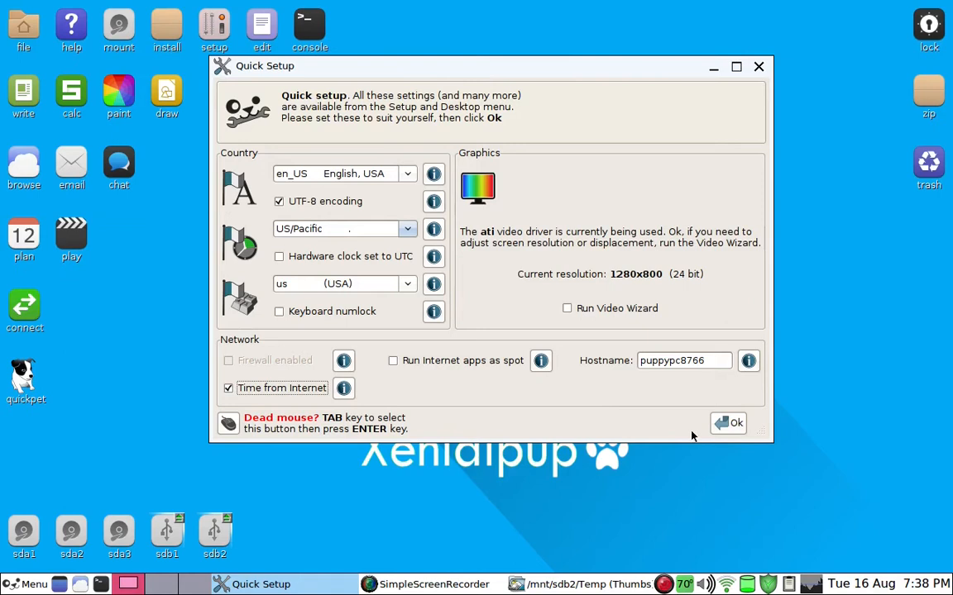
# Confirm Quick Setup, synchronise the clock with the North America time servers, and enable Psync autostart.
pyautogui.click(728, 424)
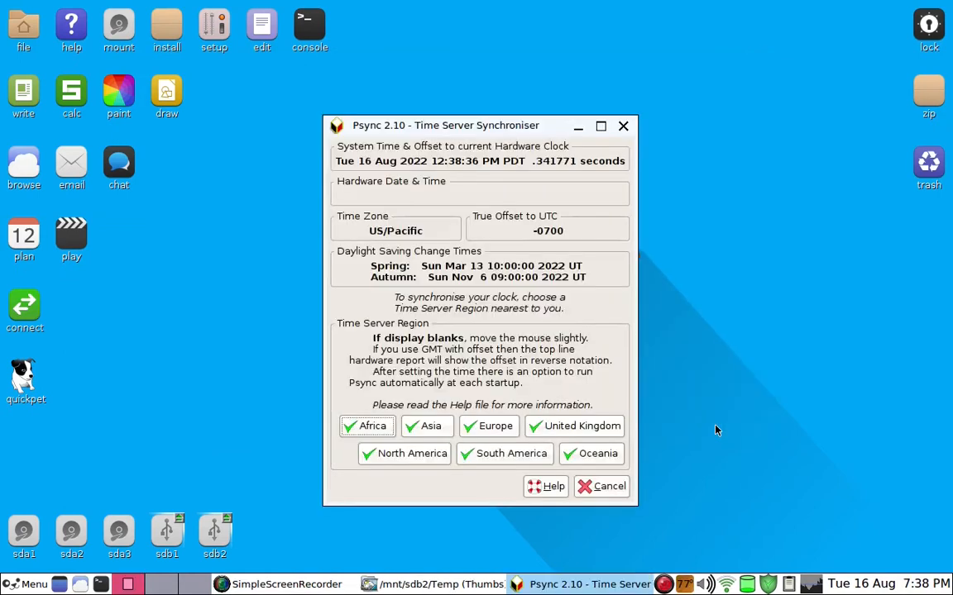
pyautogui.click(417, 457)
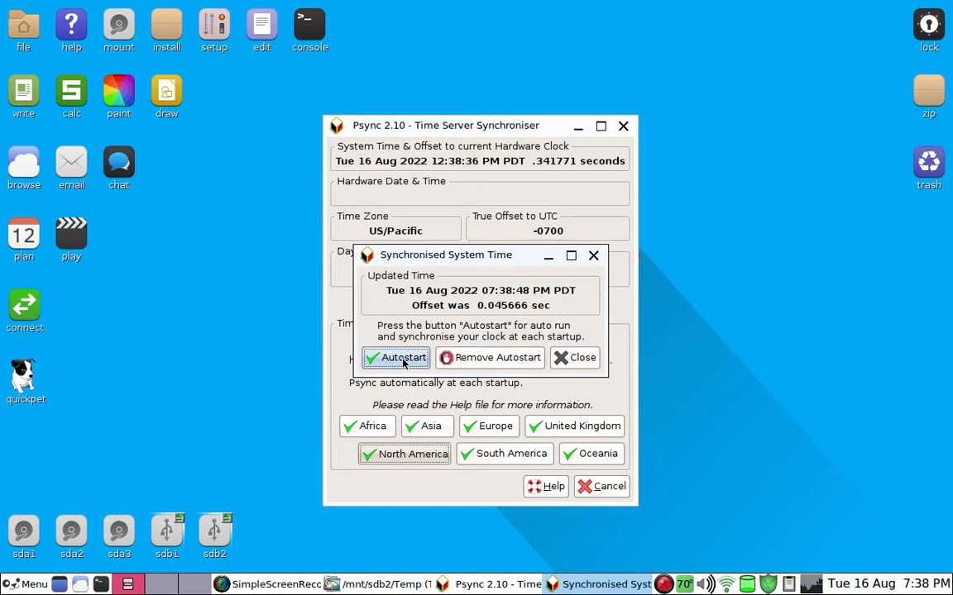
pyautogui.click(404, 359)
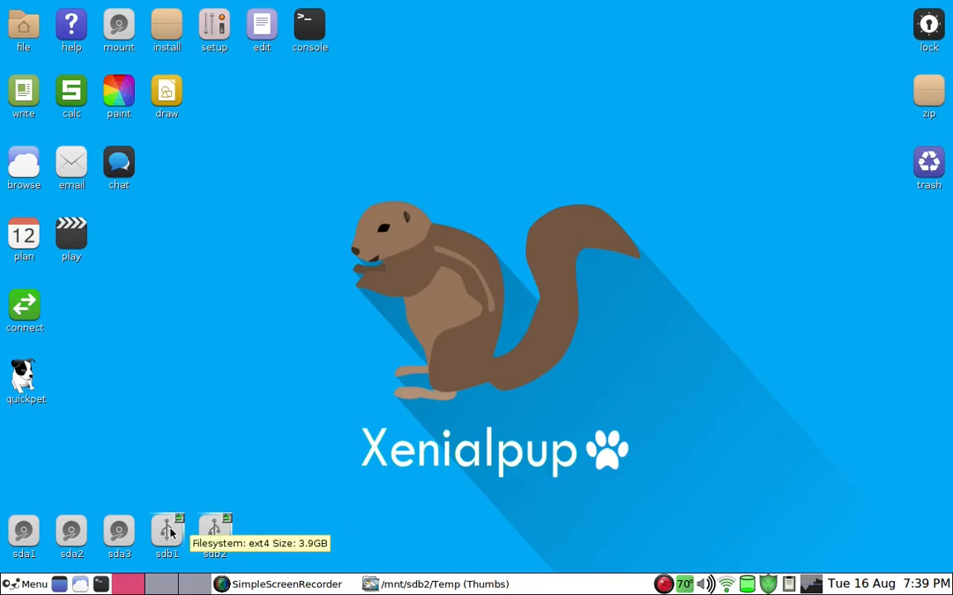
# Open the Sav and Temp folders of the sdb2 drive in two separate, offset file manager windows.
pyautogui.click(211, 529)
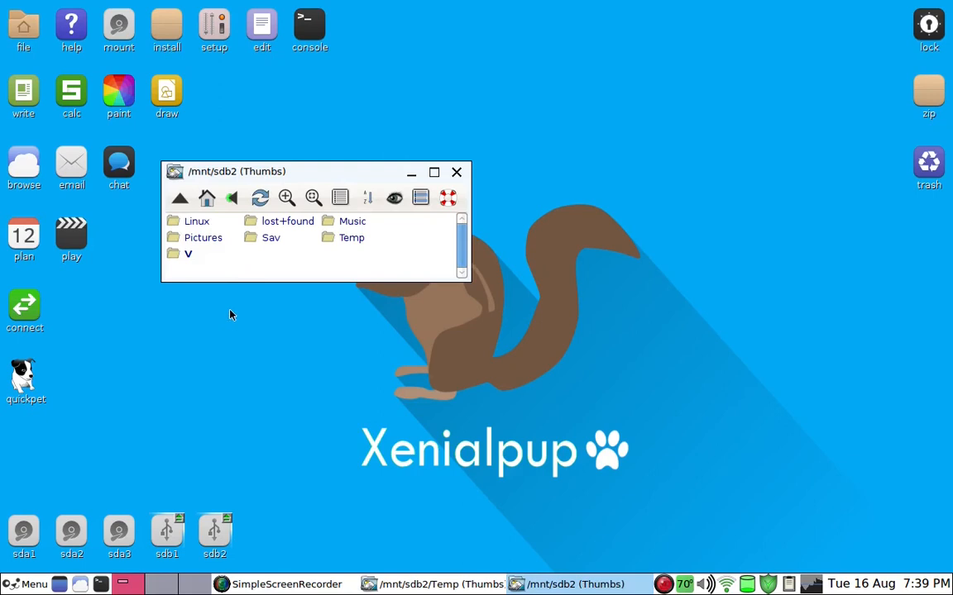
pyautogui.click(254, 241)
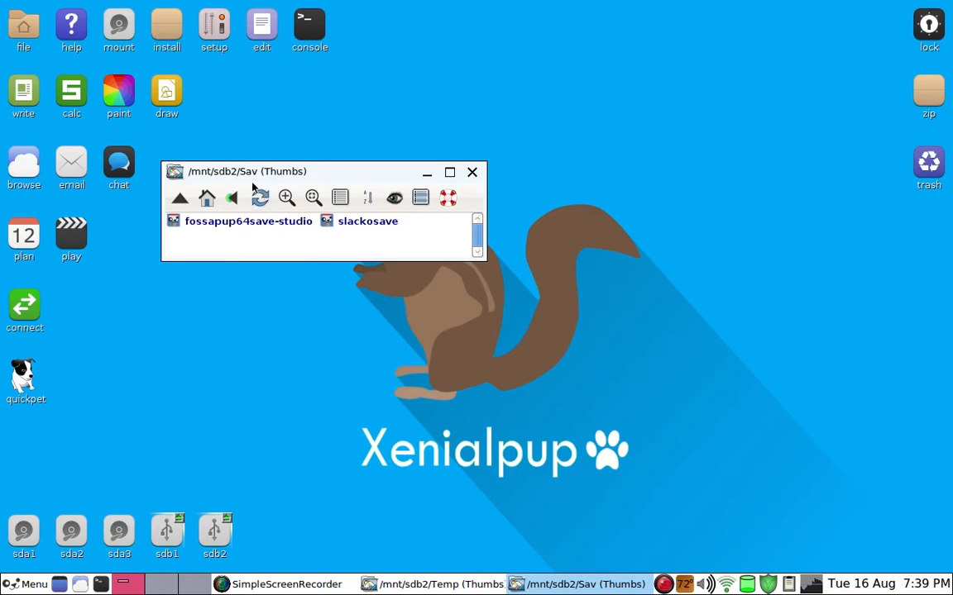
pyautogui.moveTo(242, 174); pyautogui.dragTo(225, 231)
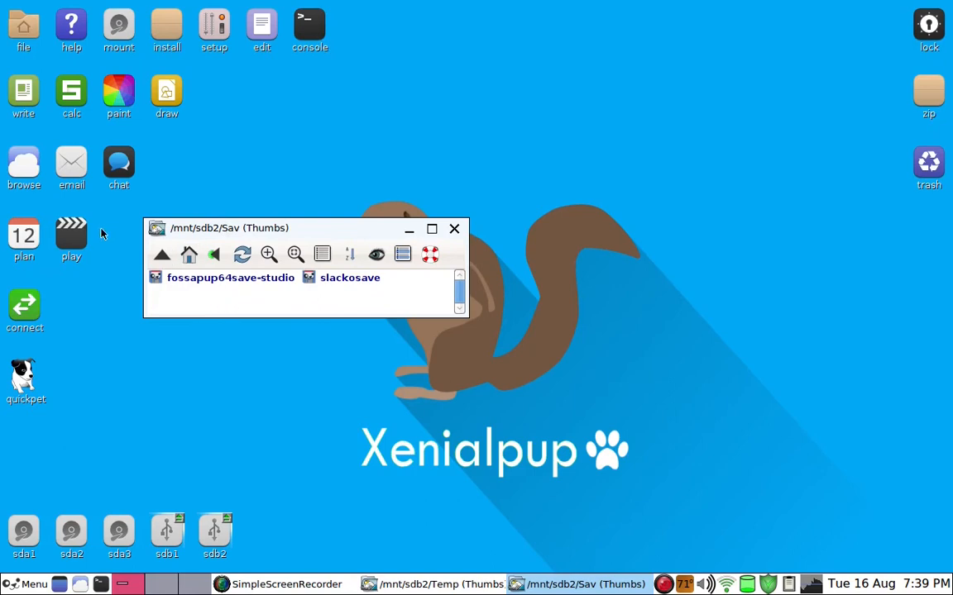
pyautogui.click(217, 529)
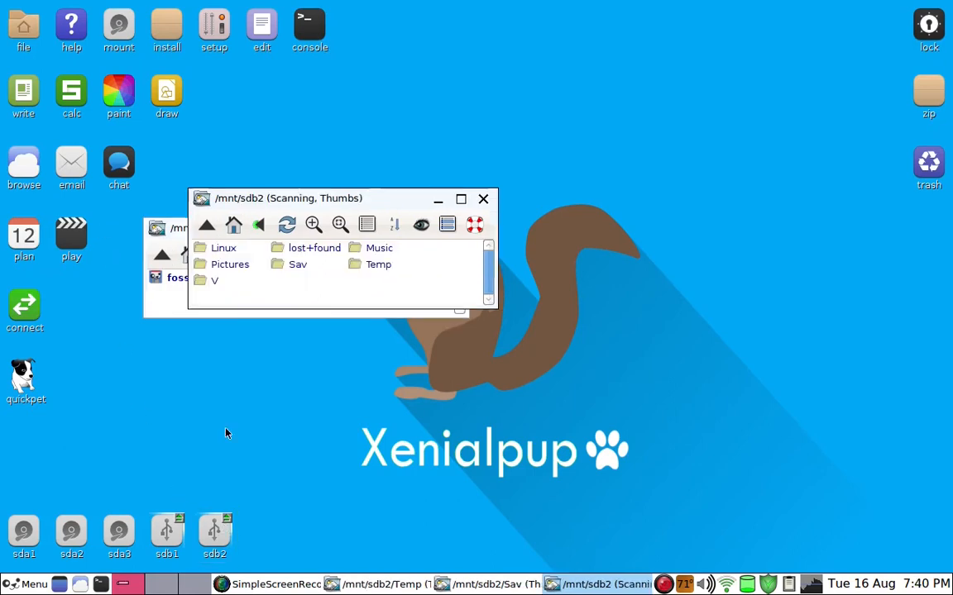
pyautogui.moveTo(243, 200); pyautogui.dragTo(396, 313)
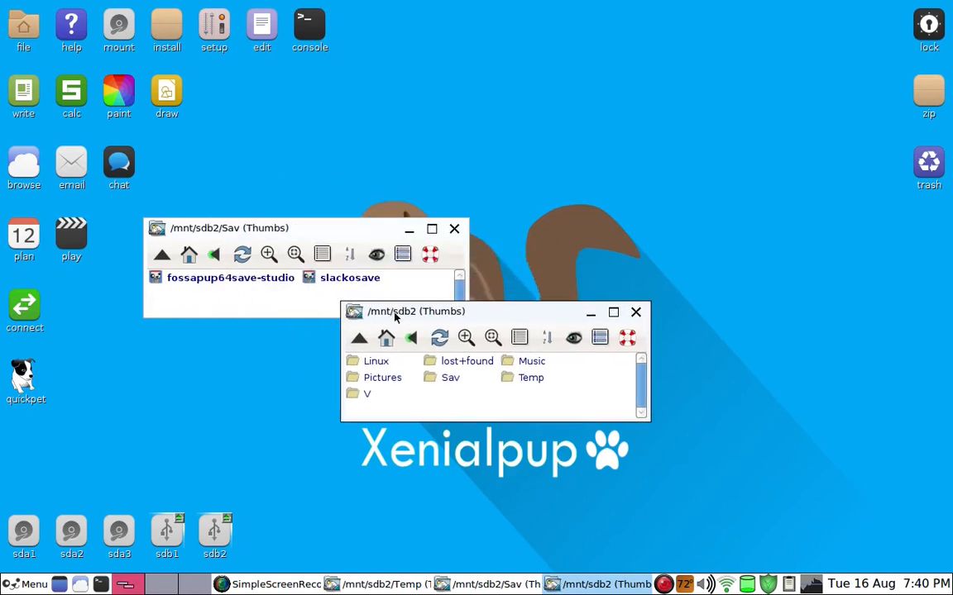
pyautogui.click(504, 380)
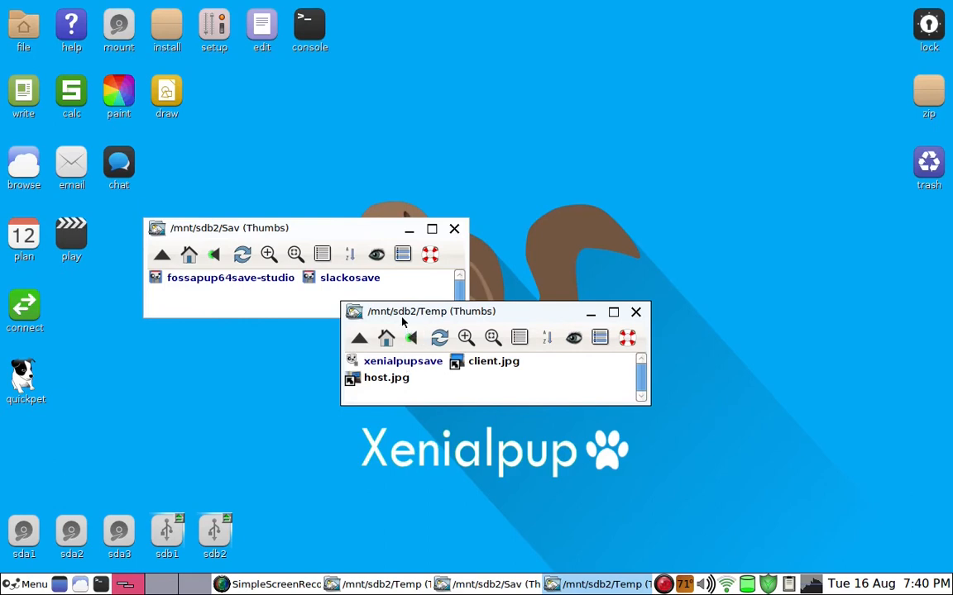
# Copy the xenialpupsave folder from Temp into Sav with the Newer and Brief options enabled, keeping the Sav window uncovered.
pyautogui.moveTo(402, 320); pyautogui.dragTo(414, 348)
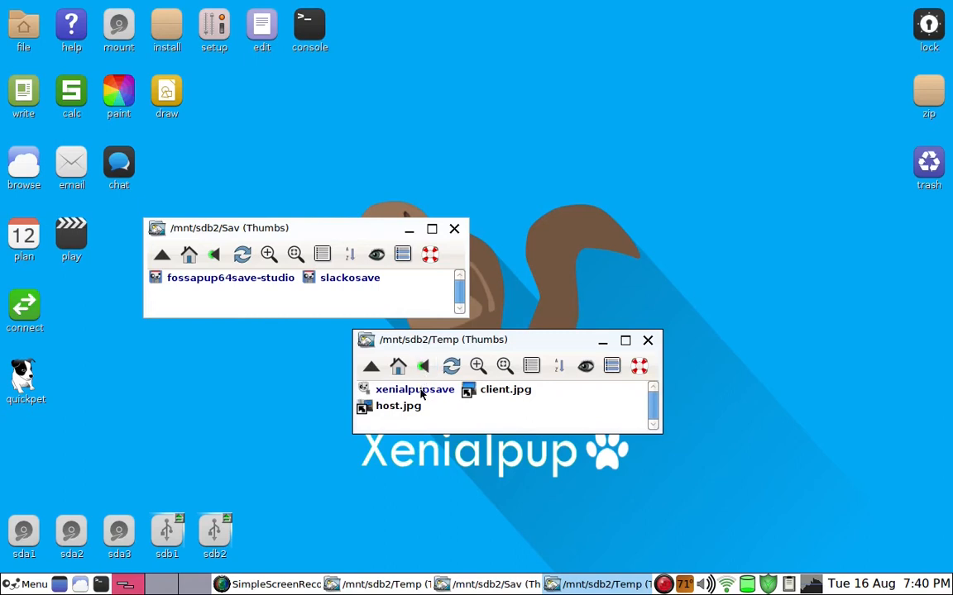
pyautogui.moveTo(422, 396); pyautogui.dragTo(372, 308)
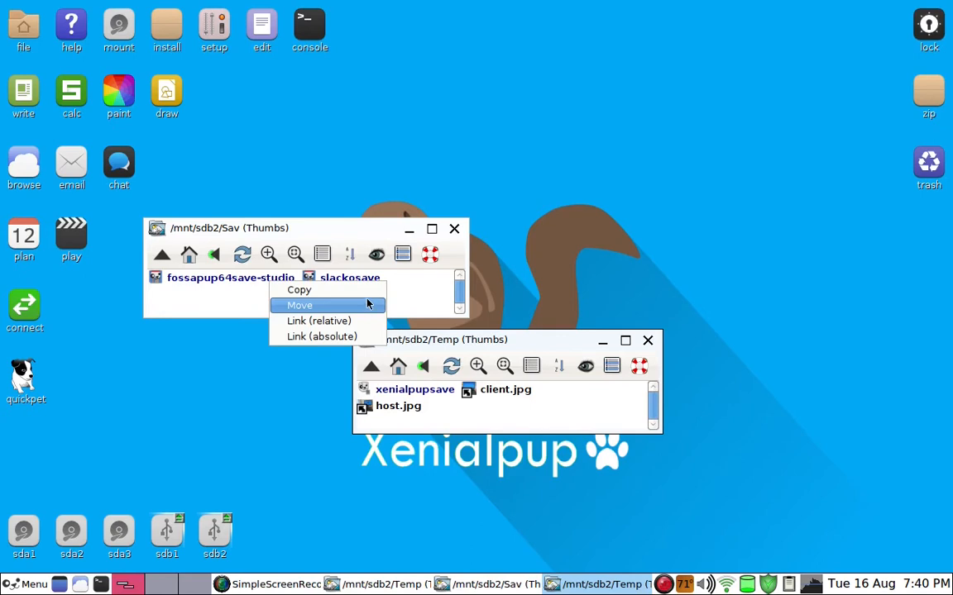
pyautogui.click(360, 299)
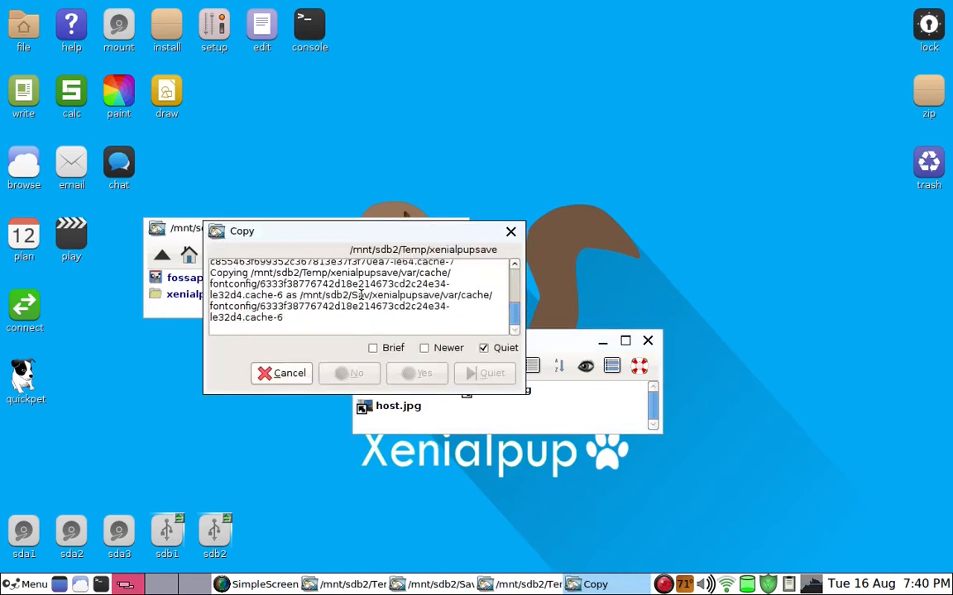
pyautogui.click(424, 351)
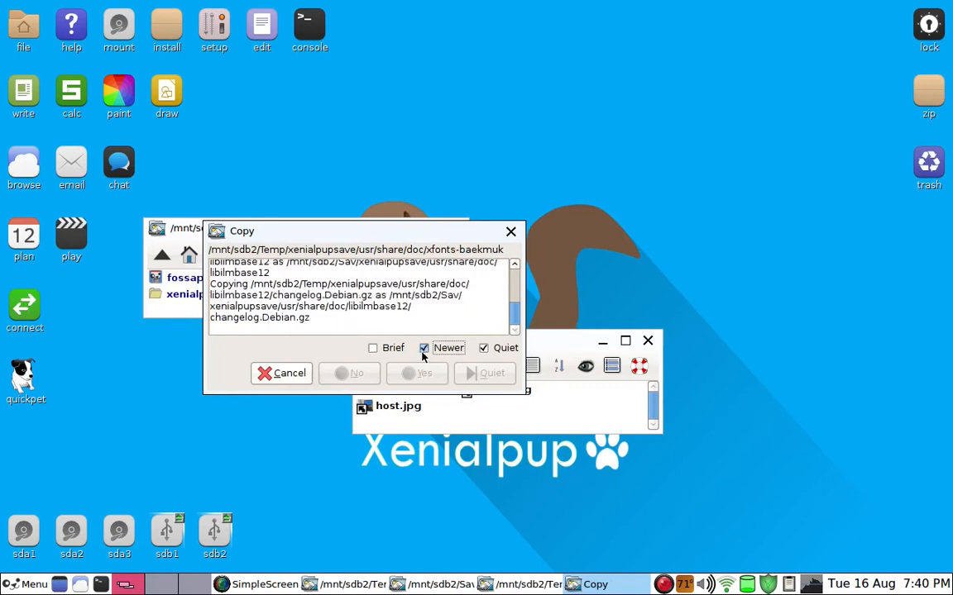
pyautogui.click(394, 348)
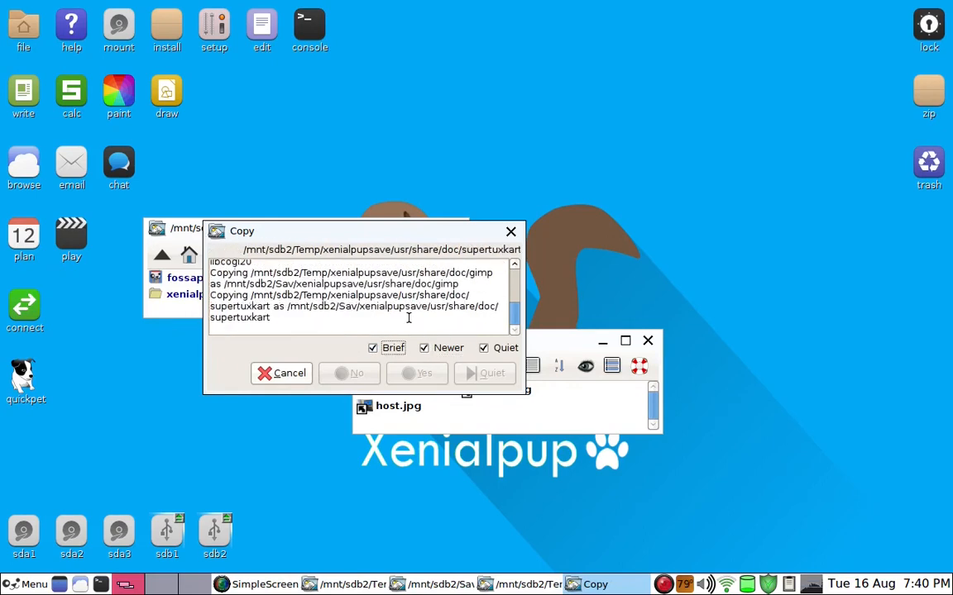
pyautogui.moveTo(392, 233); pyautogui.dragTo(360, 335)
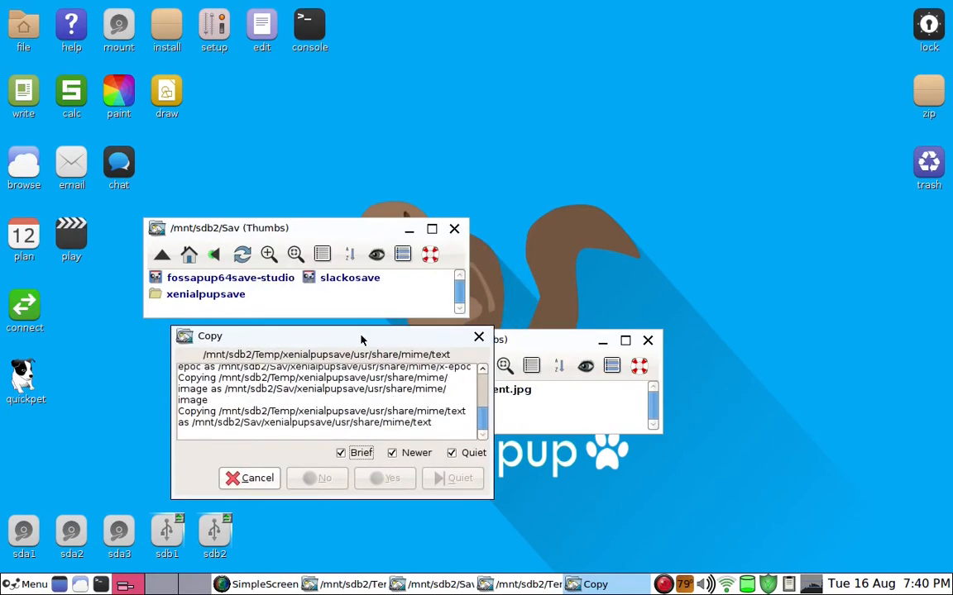
pyautogui.moveTo(506, 336); pyautogui.dragTo(603, 374)
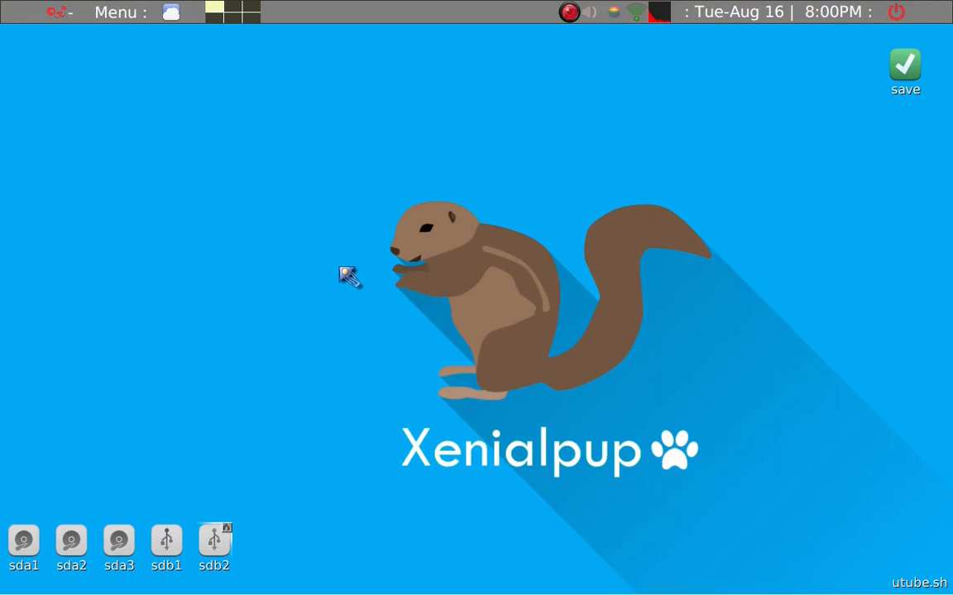
# Delete the xenialpupsave-temp folder from the Sav folder on sdb2 and close the folder window.
pyautogui.click(215, 539)
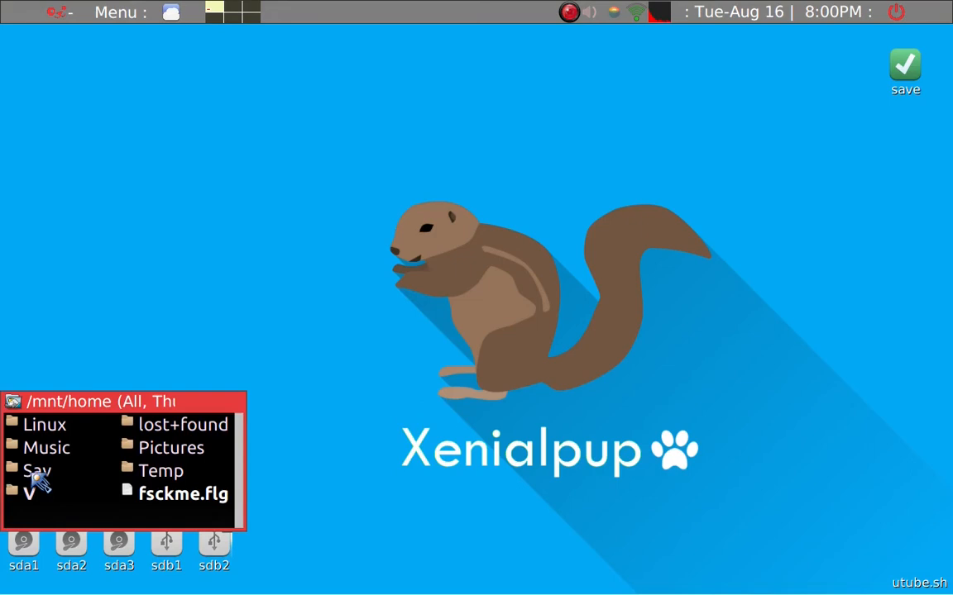
pyautogui.moveTo(77, 397); pyautogui.dragTo(112, 339)
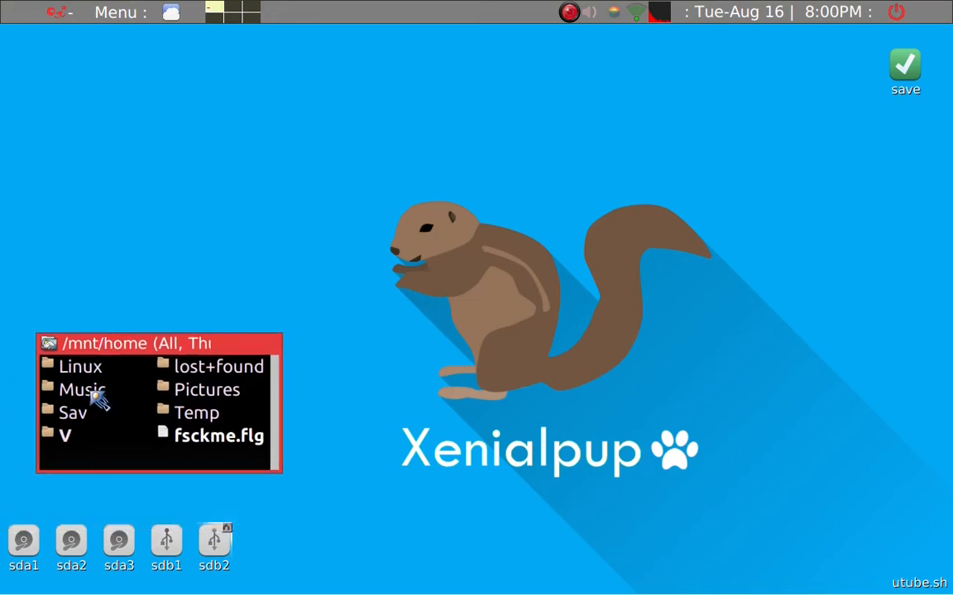
pyautogui.click(89, 422)
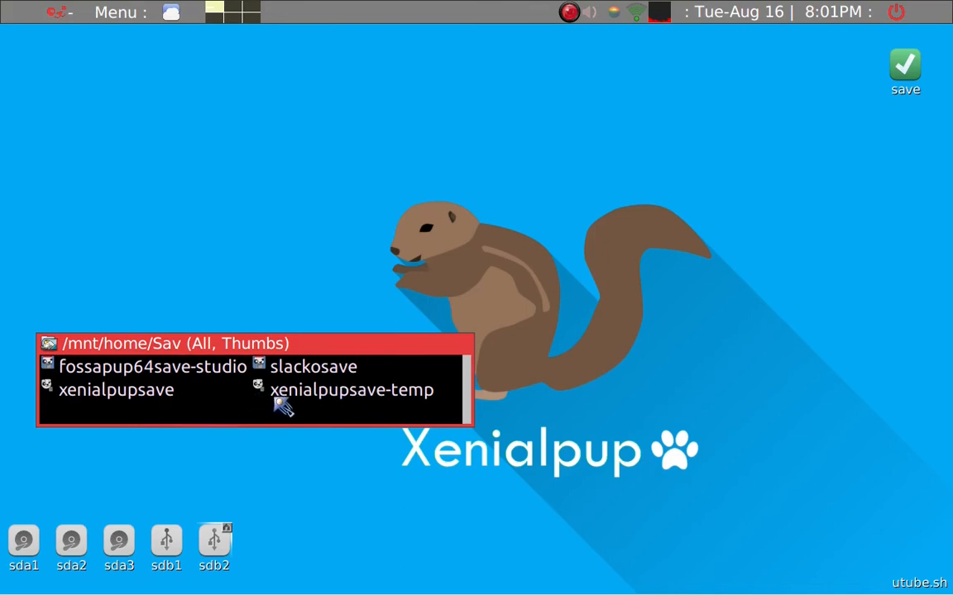
pyautogui.rightClick(368, 403)
pyautogui.moveTo(368, 398)
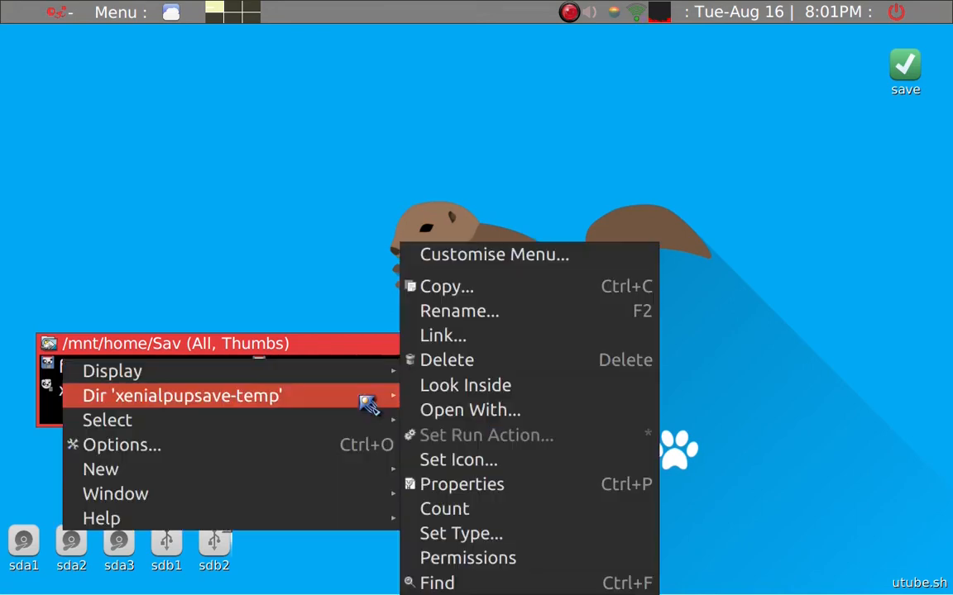
pyautogui.click(421, 360)
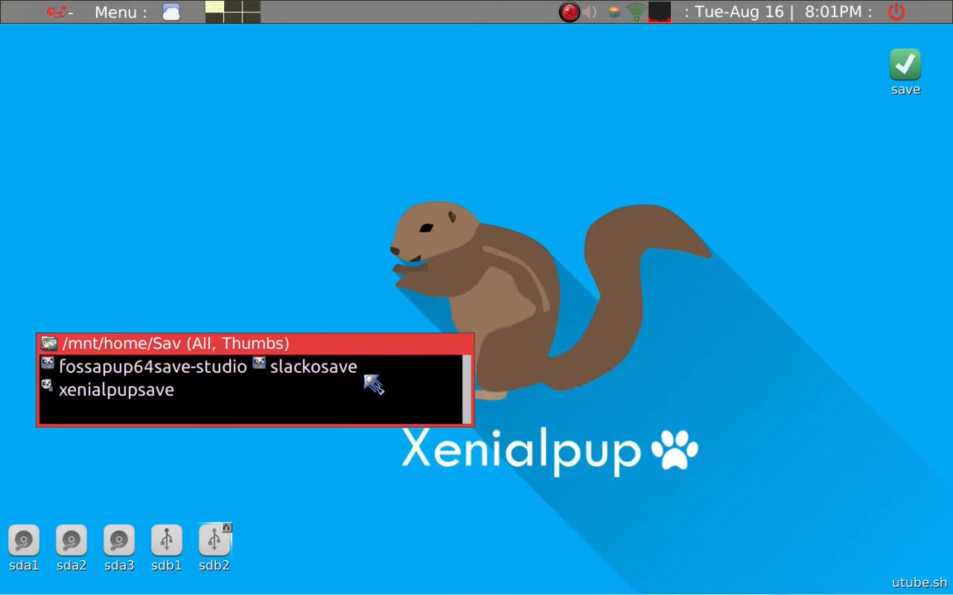
pyautogui.moveTo(344, 348); pyautogui.dragTo(319, 318)
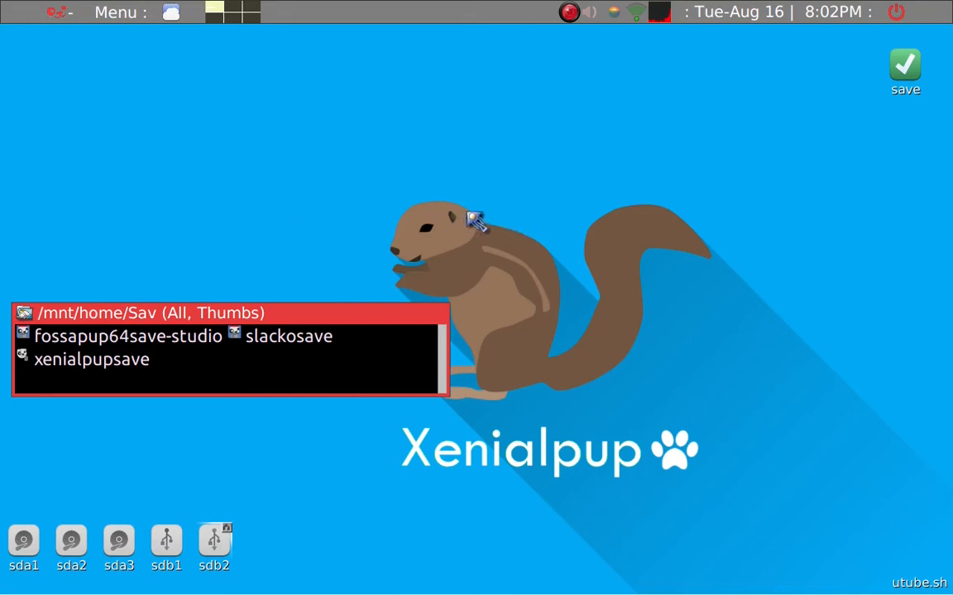
pyautogui.hotkey('alt', 'F4')
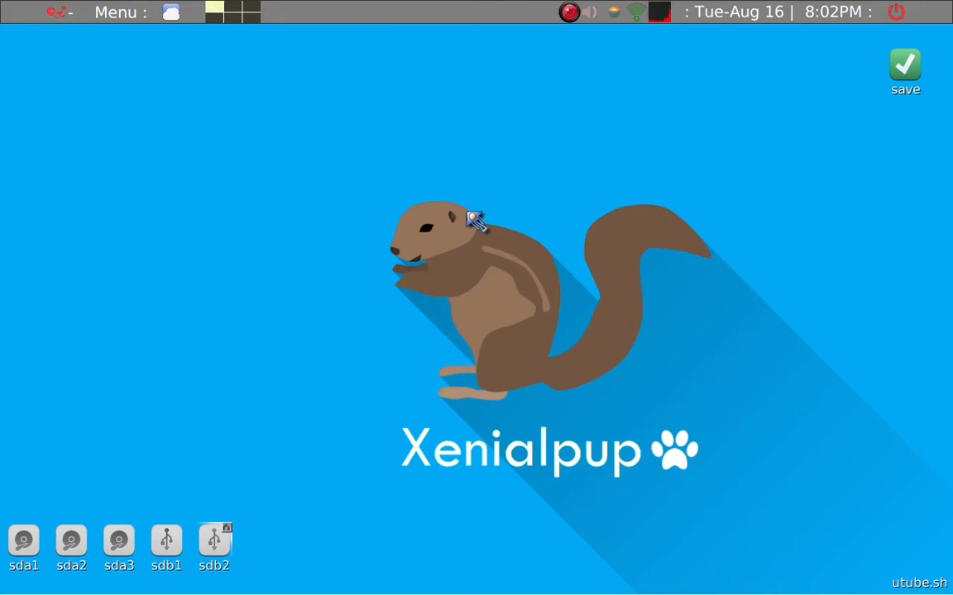
# Switch to the virtual desktop where Geany is open and close the editor.
pyautogui.scroll(-4, 472, 217)
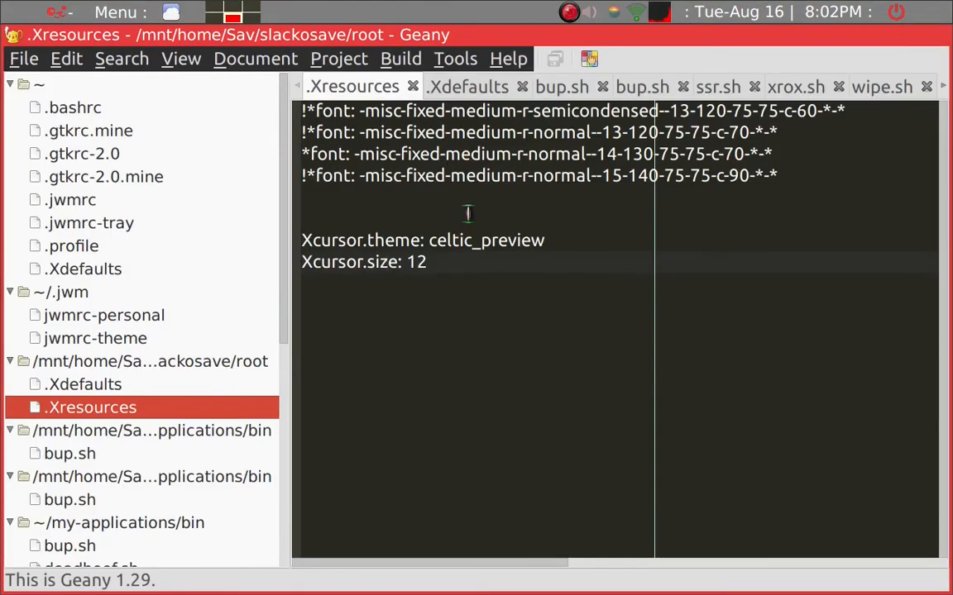
pyautogui.hotkey('ctrl', 'q')
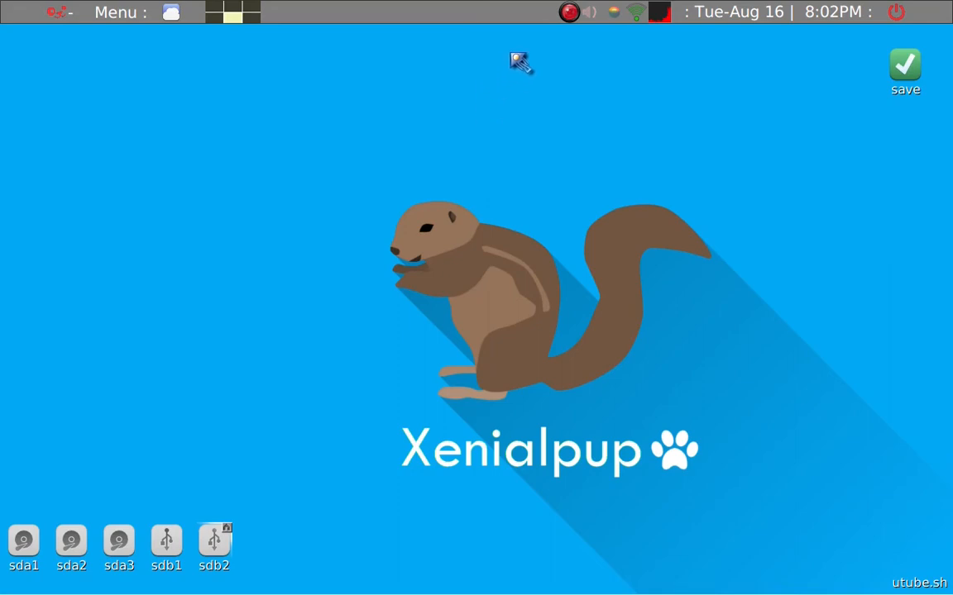
pyautogui.click(572, 16)
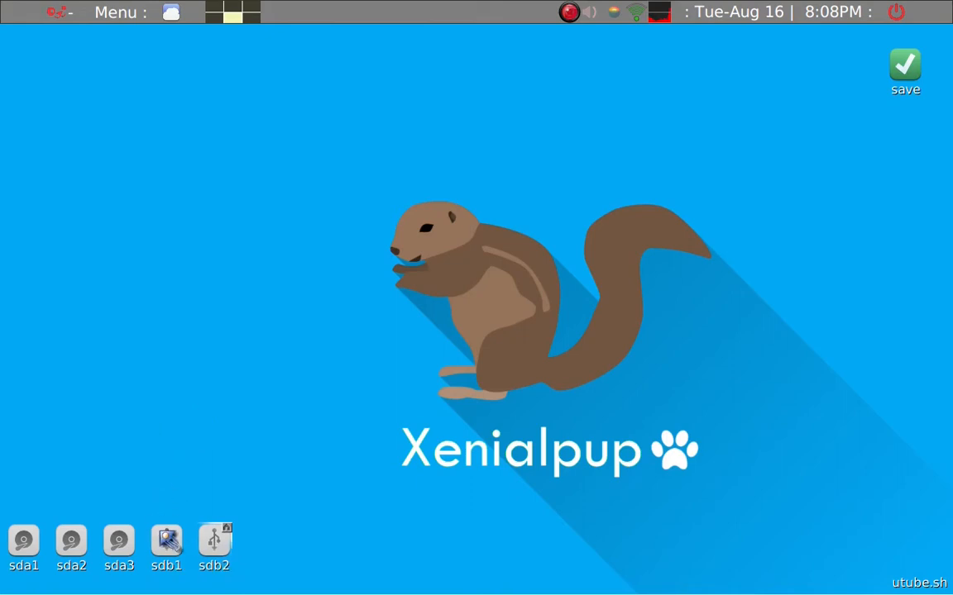
# Open the Pmount drive mounter for sdb1 and choose to mount that partition at boot.
pyautogui.rightClick(167, 539)
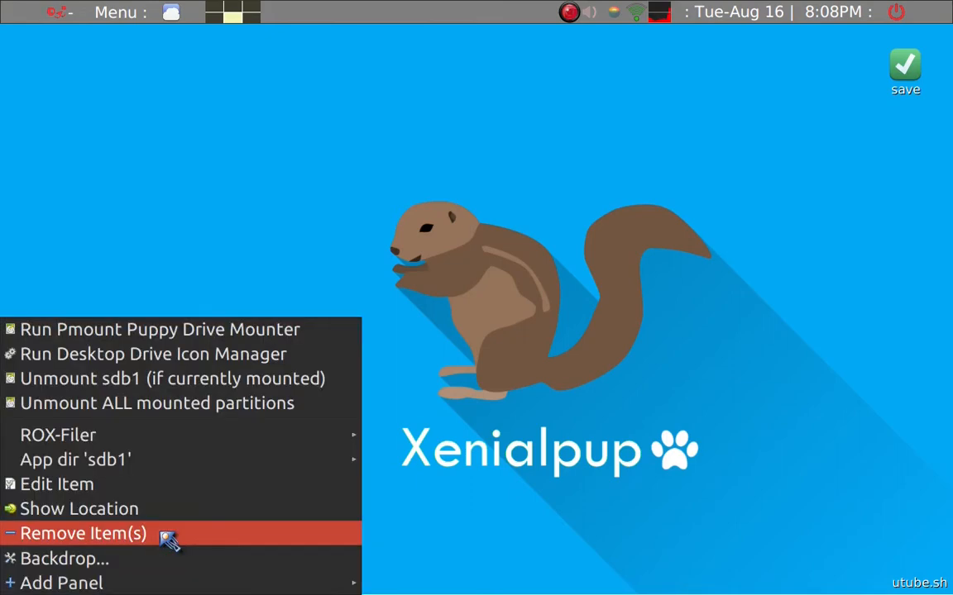
pyautogui.click(135, 331)
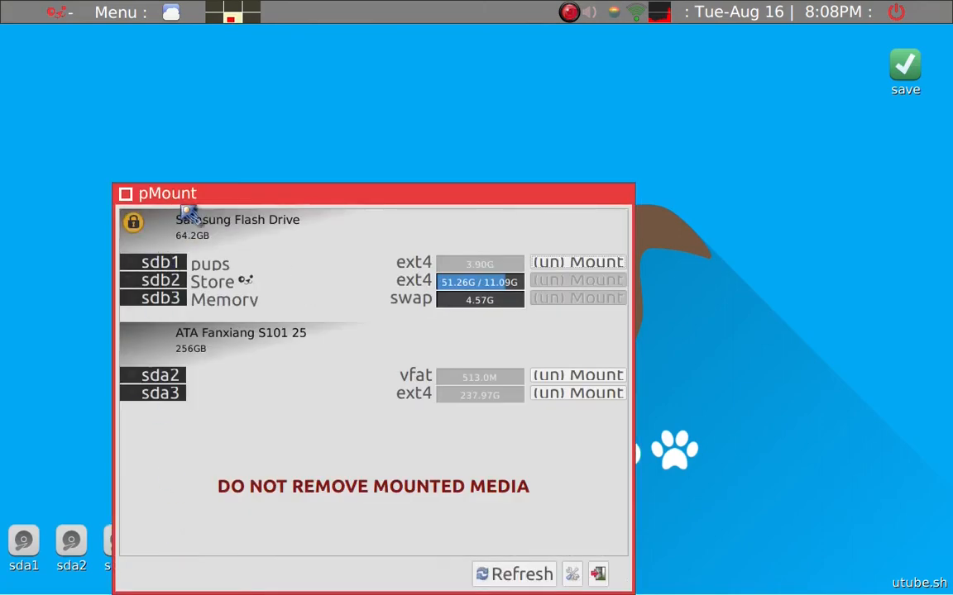
pyautogui.moveTo(186, 191); pyautogui.dragTo(171, 91)
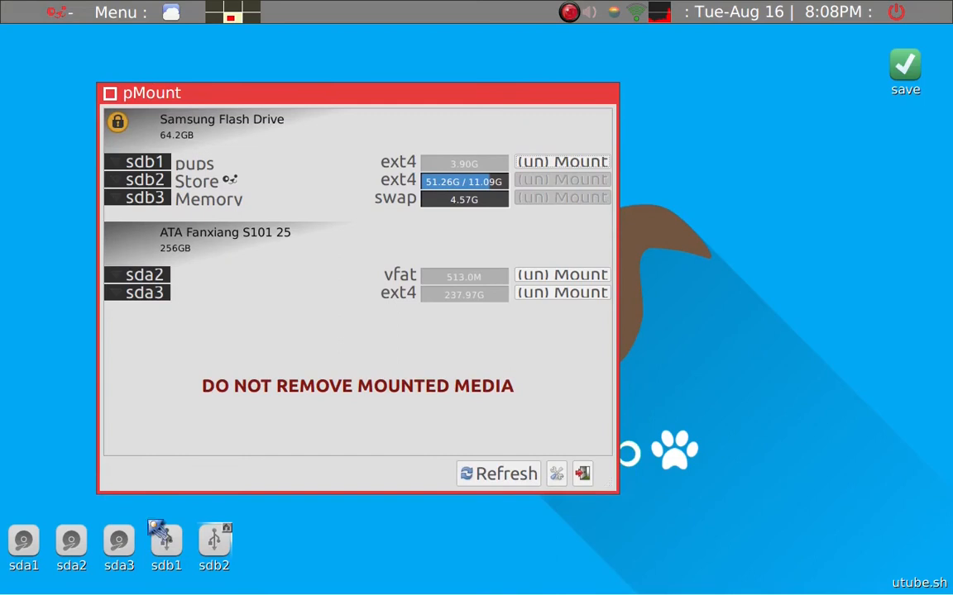
pyautogui.click(114, 165)
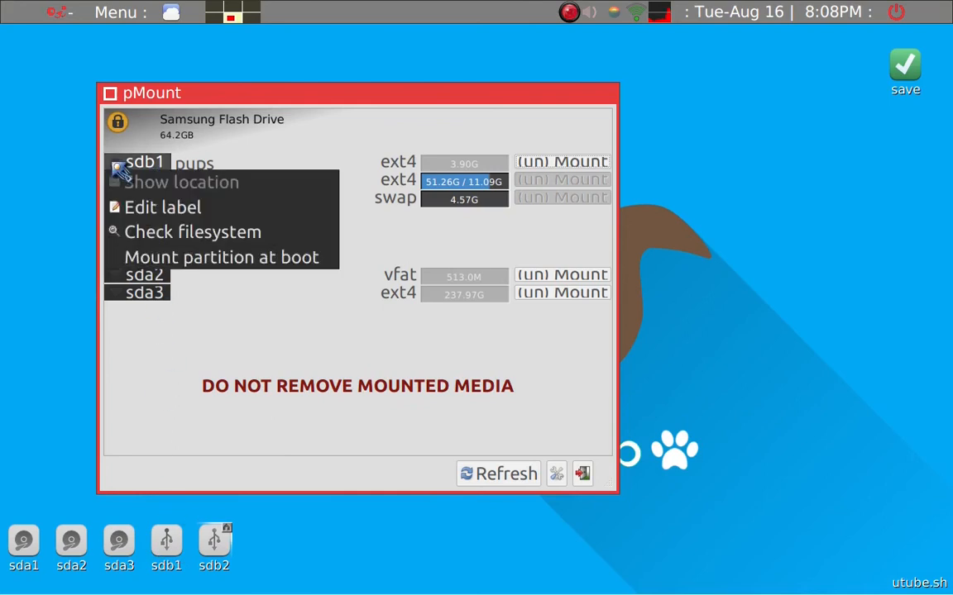
pyautogui.click(122, 261)
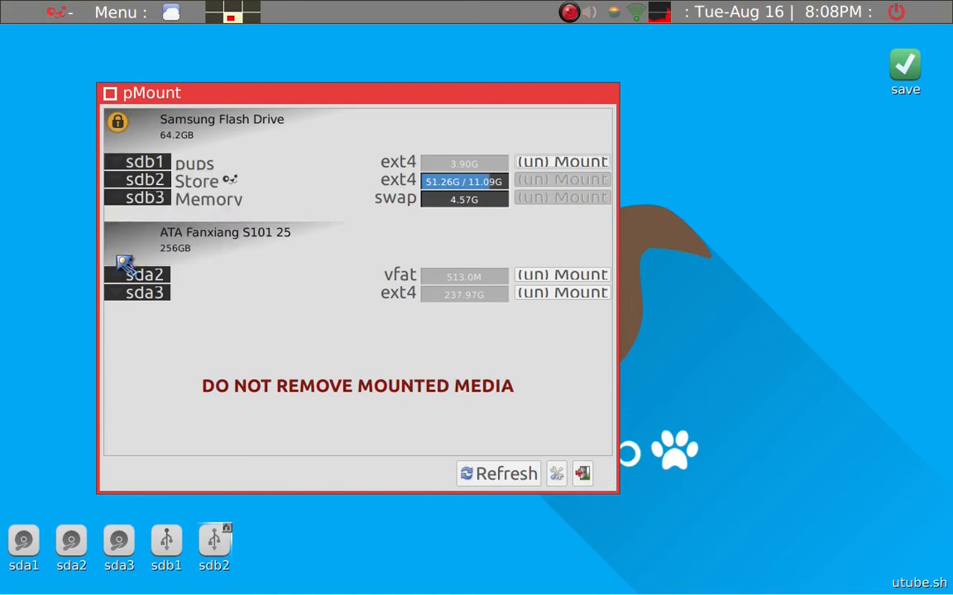
# Mount sdb1, close the drive mounter, and view the contents of the XP32 folder before closing its window.
pyautogui.click(561, 163)
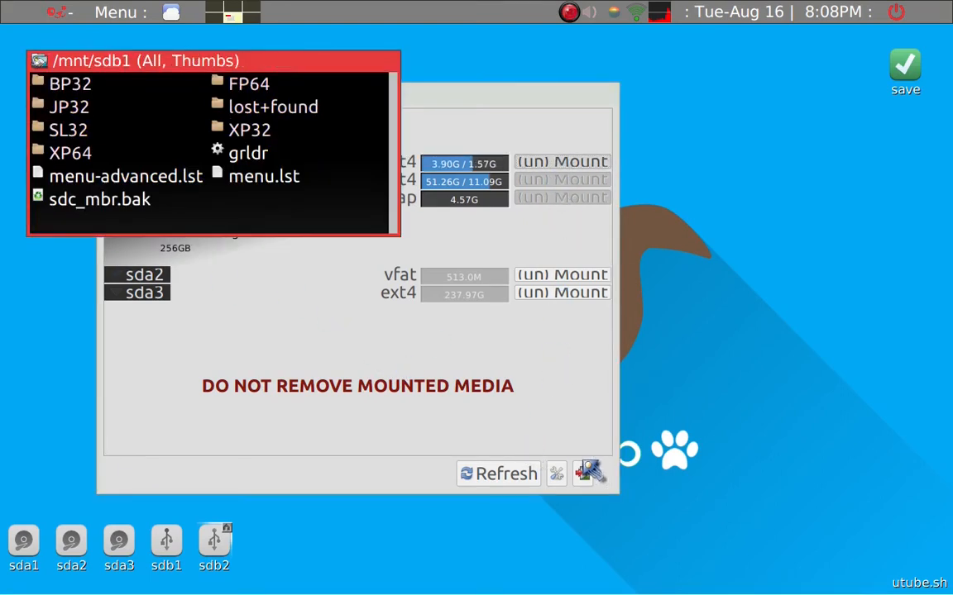
pyautogui.click(582, 473)
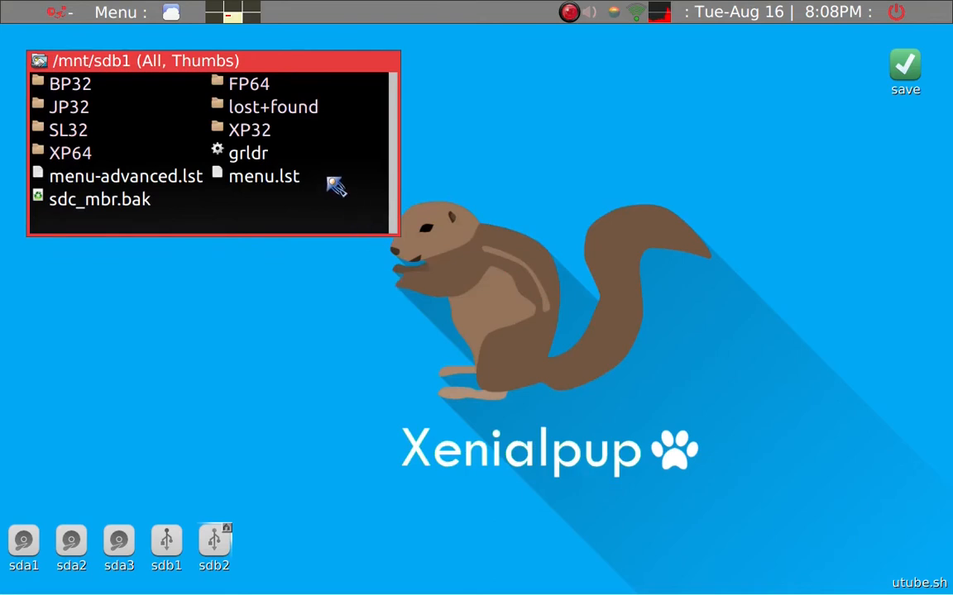
pyautogui.click(252, 132)
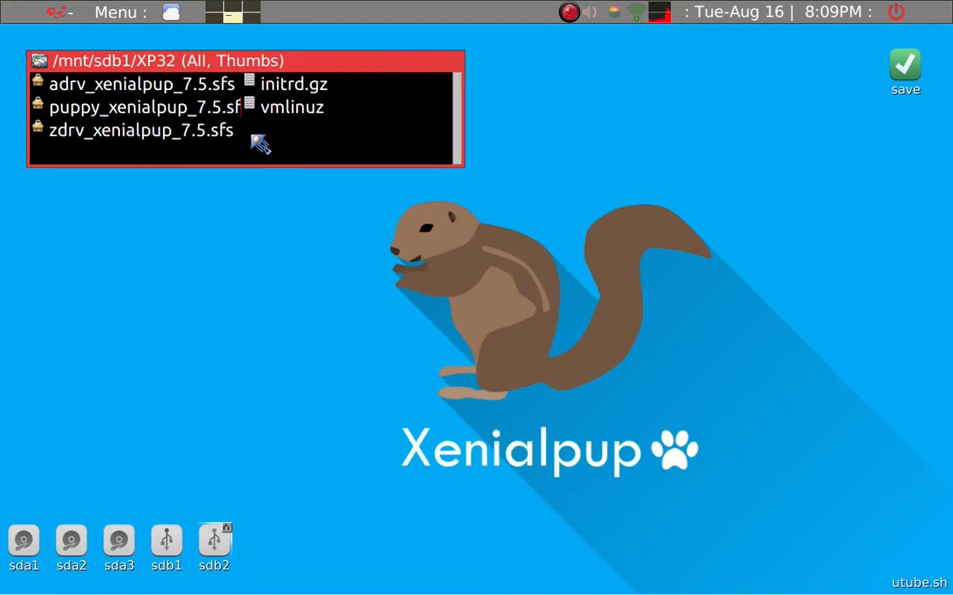
pyautogui.hotkey('alt', 'F4')
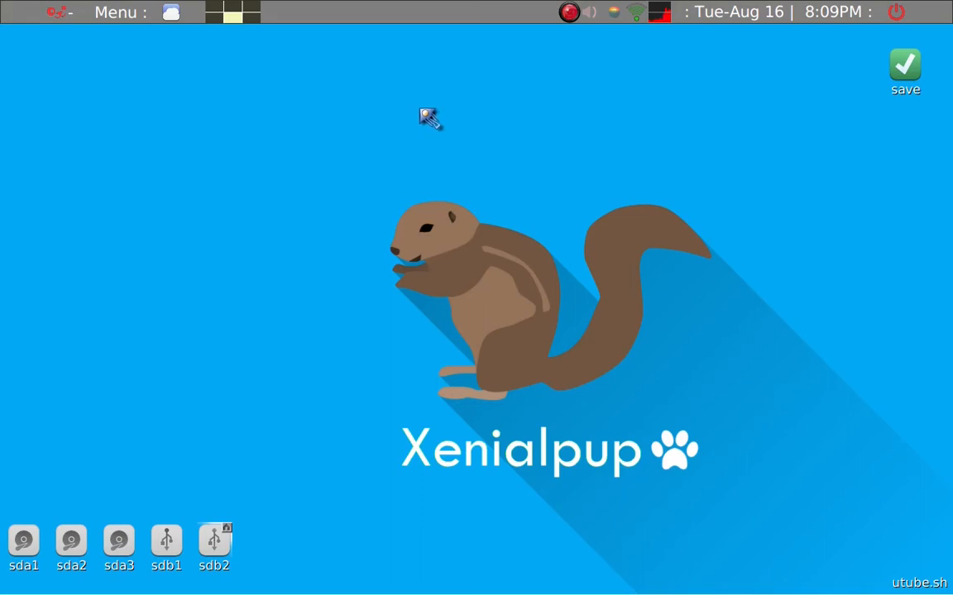
# Bring up the .jwmrc-tray file in Geany and set the editor font to Ubuntu Regular, size 13.
pyautogui.press('super+g')
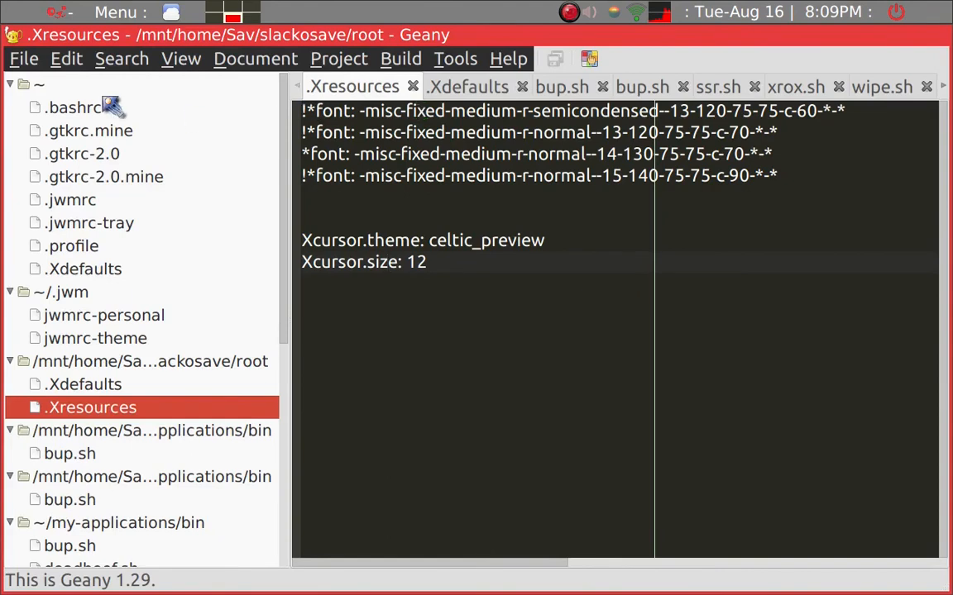
pyautogui.click(111, 229)
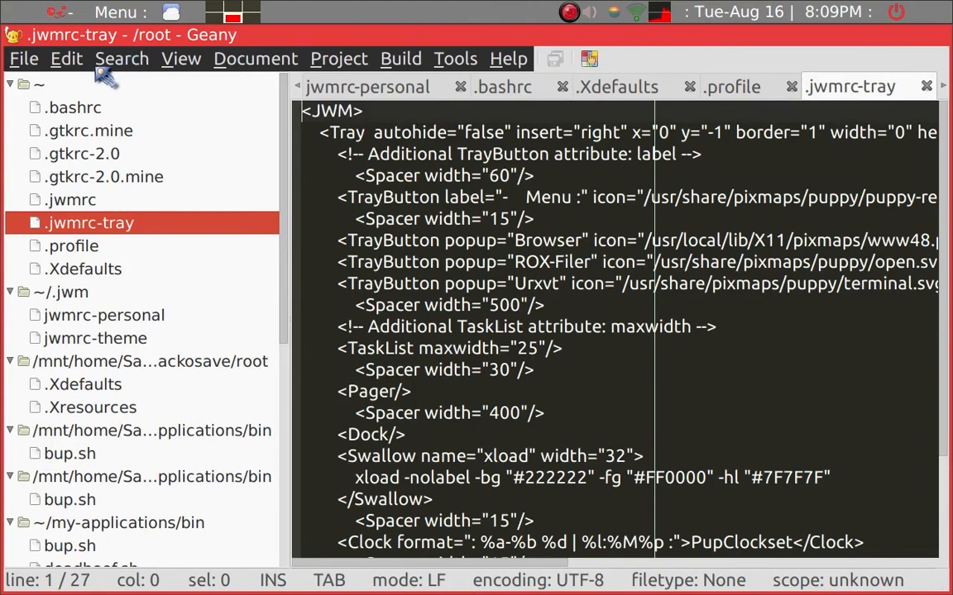
pyautogui.click(58, 64)
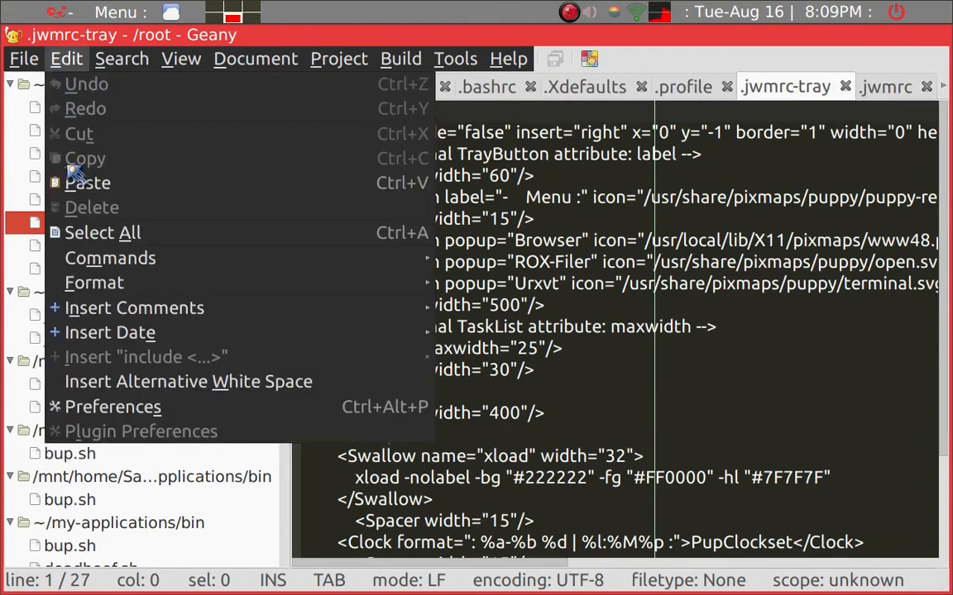
pyautogui.click(89, 413)
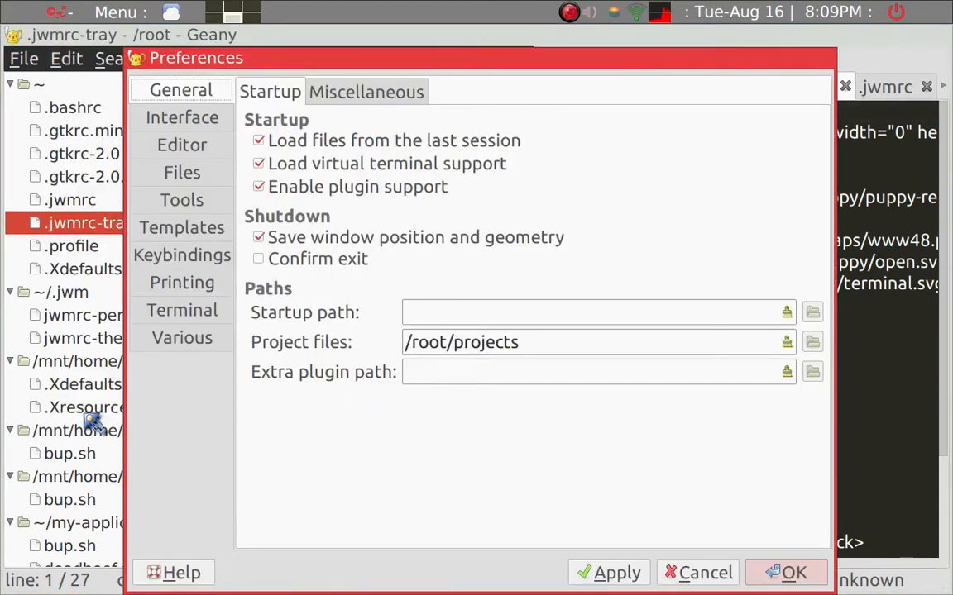
pyautogui.click(204, 120)
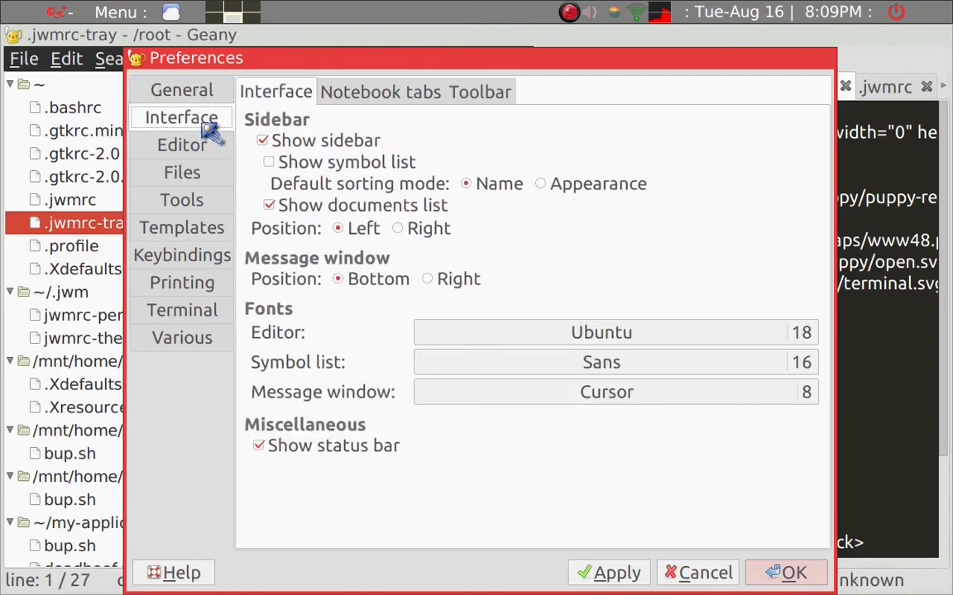
pyautogui.click(602, 334)
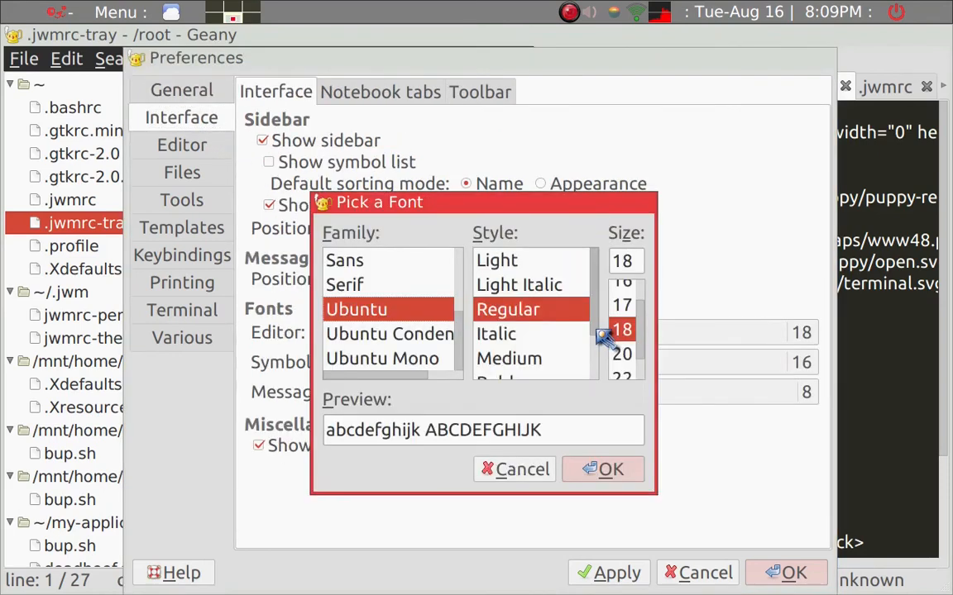
pyautogui.scroll(2, 620, 304)
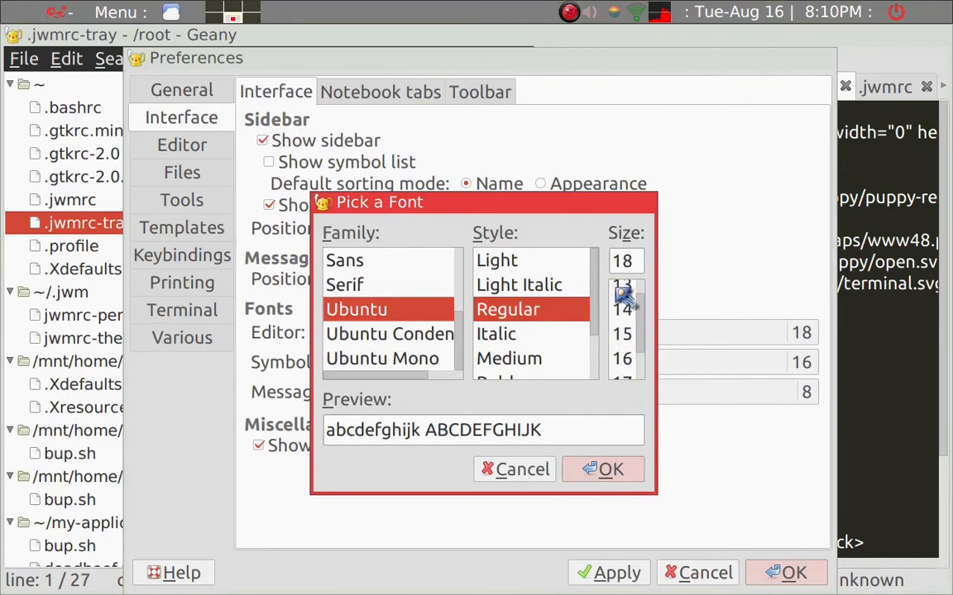
pyautogui.click(622, 289)
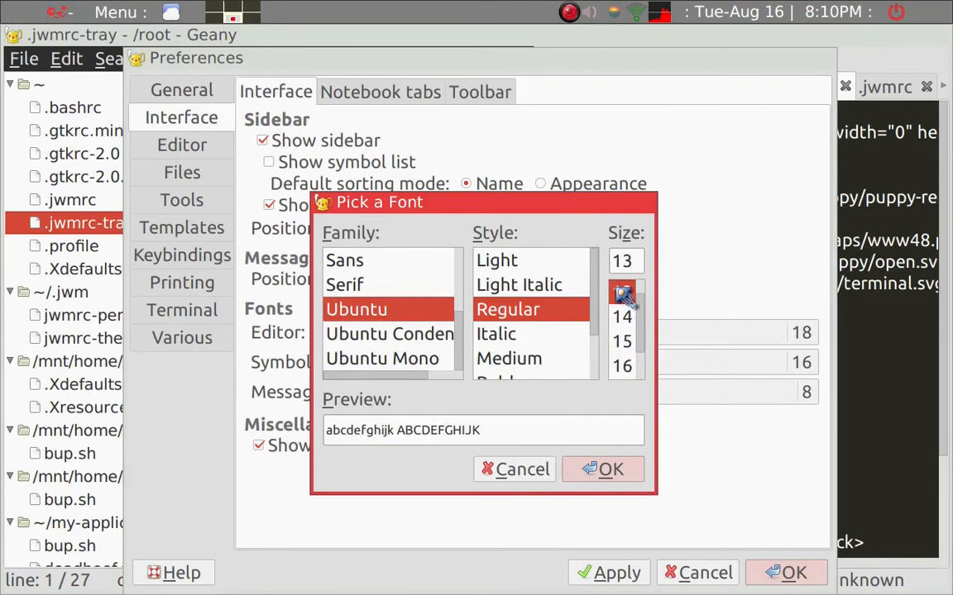
pyautogui.click(581, 469)
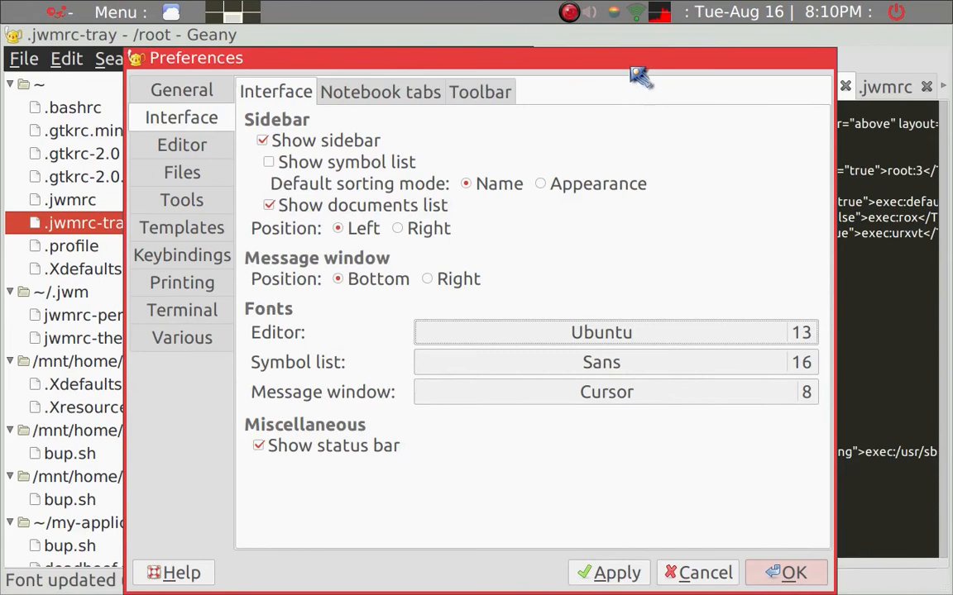
# Set the editor font size to 14 in the Geany preferences, keeping Ubuntu Regular.
pyautogui.moveTo(630, 67); pyautogui.dragTo(618, 155)
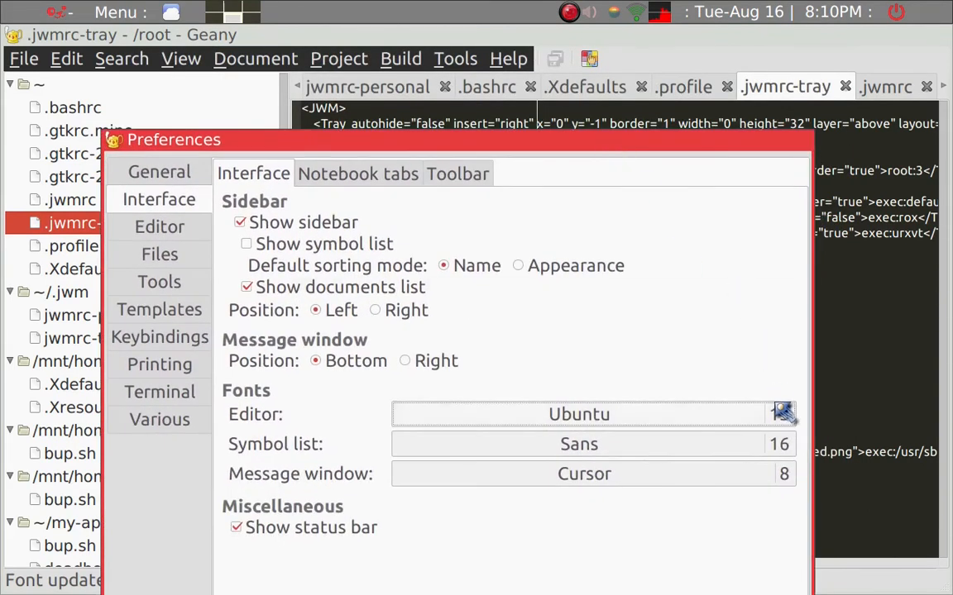
pyautogui.click(782, 414)
pyautogui.click(611, 416)
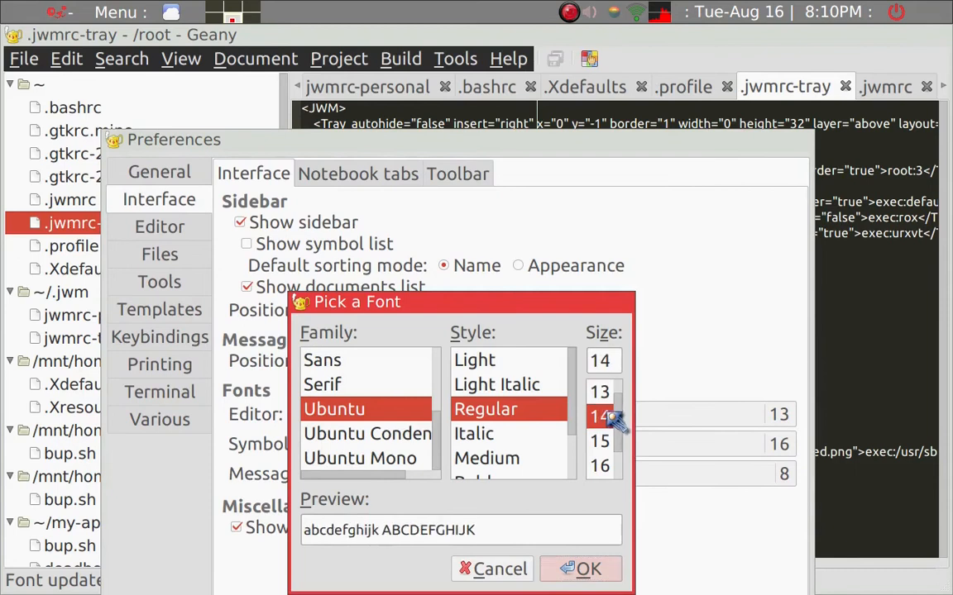
pyautogui.click(579, 569)
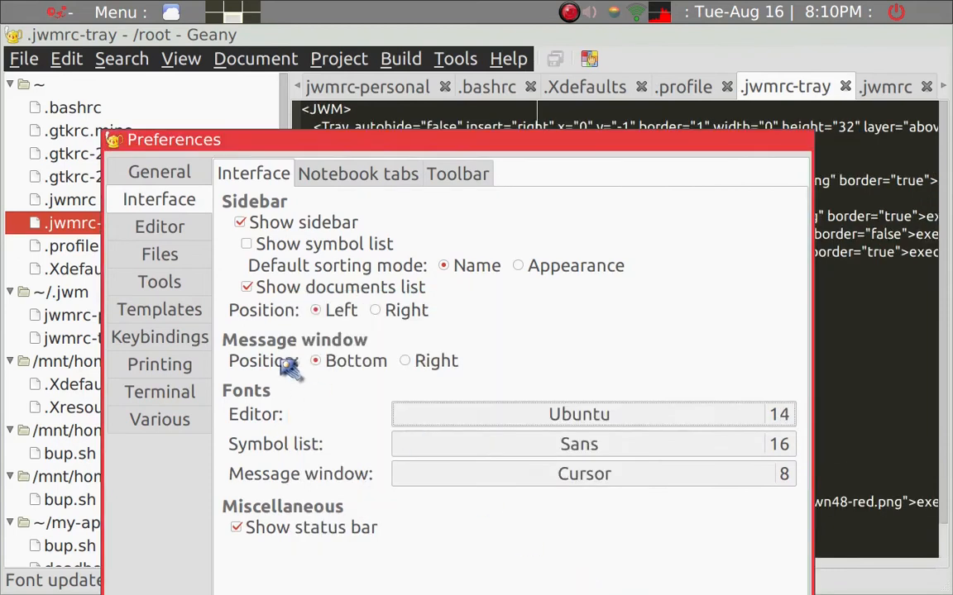
# Set the symbol list font to Sans Regular, size 14, and apply and close the preferences.
pyautogui.click(782, 444)
pyautogui.scroll(1, 601, 404)
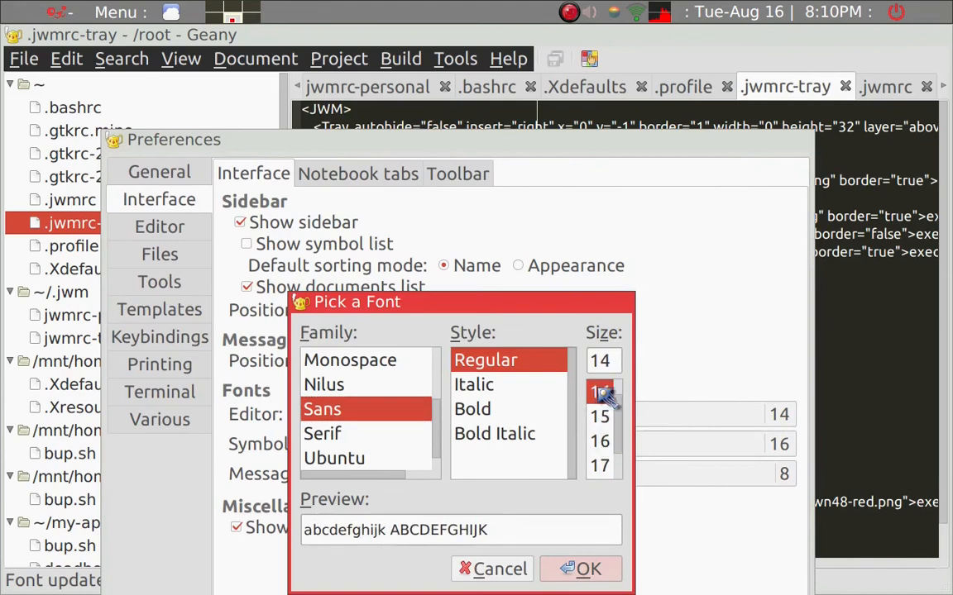
pyautogui.click(600, 391)
pyautogui.click(579, 569)
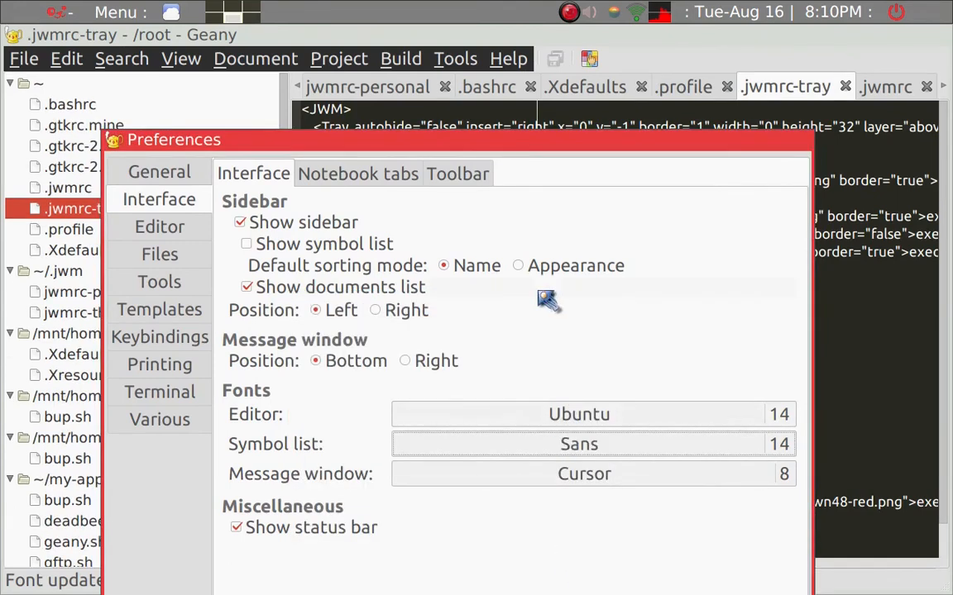
pyautogui.moveTo(504, 149); pyautogui.dragTo(572, 82)
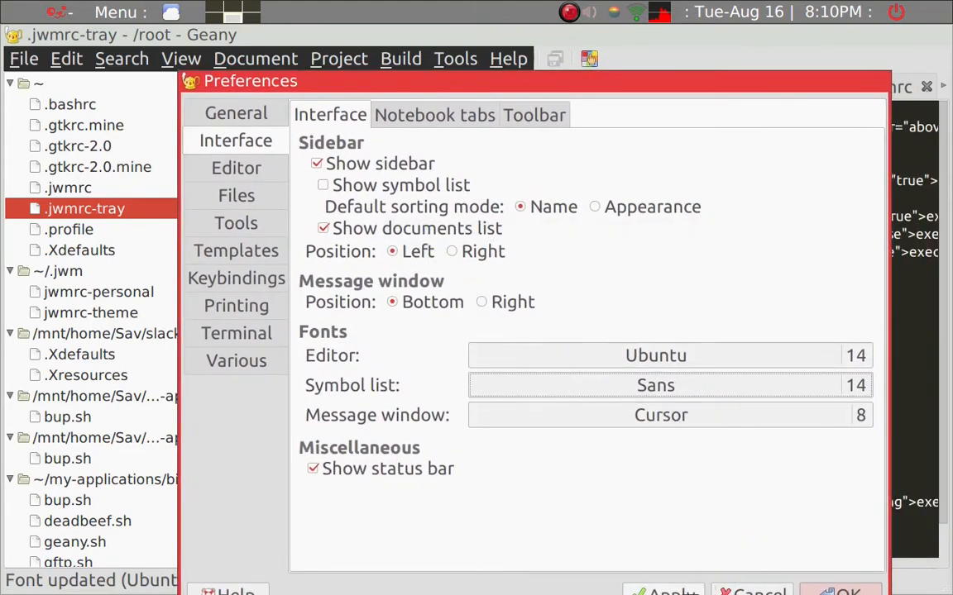
pyautogui.click(666, 592)
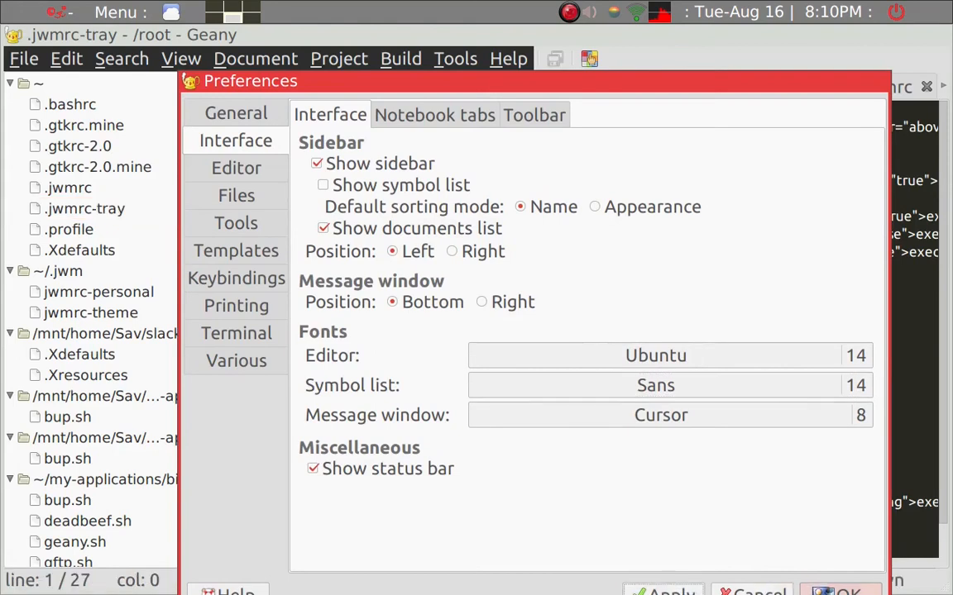
pyautogui.click(839, 592)
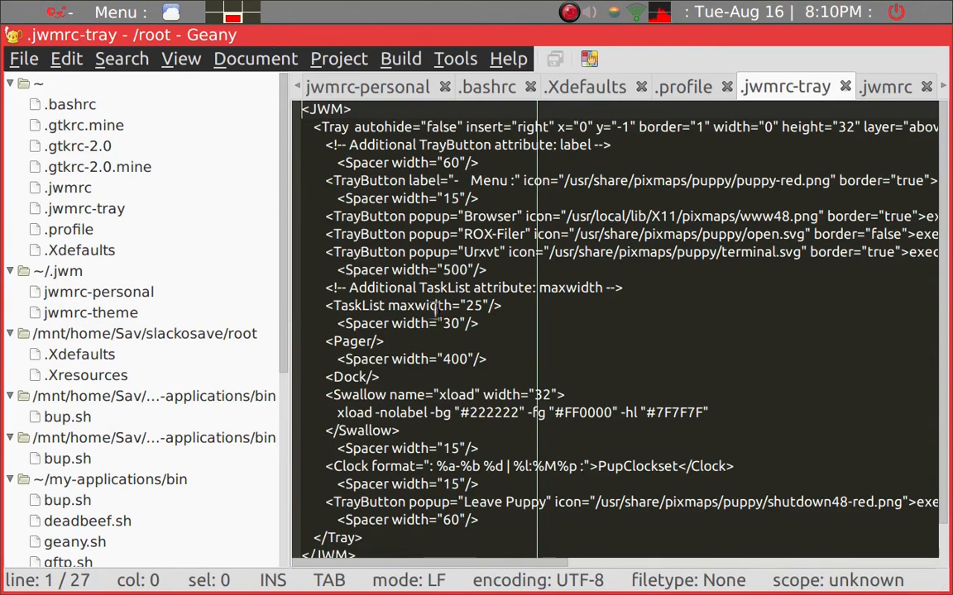
# Set the width of the spacer after the Pager entry to 200 in .jwmrc-tray and save the file.
pyautogui.click(448, 358)
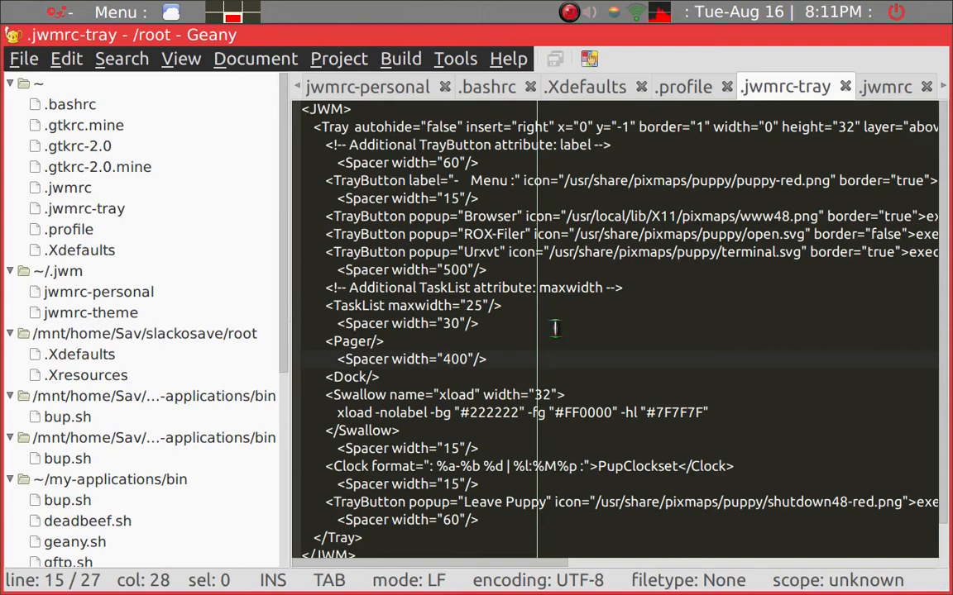
pyautogui.press('BackSpace')
pyautogui.write('2')
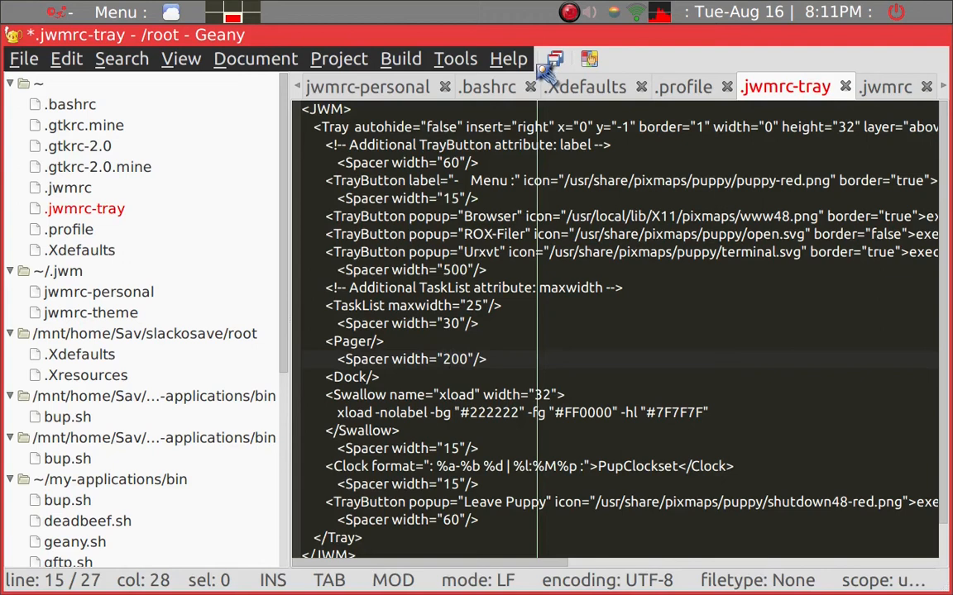
pyautogui.hotkey('ctrl', 's')
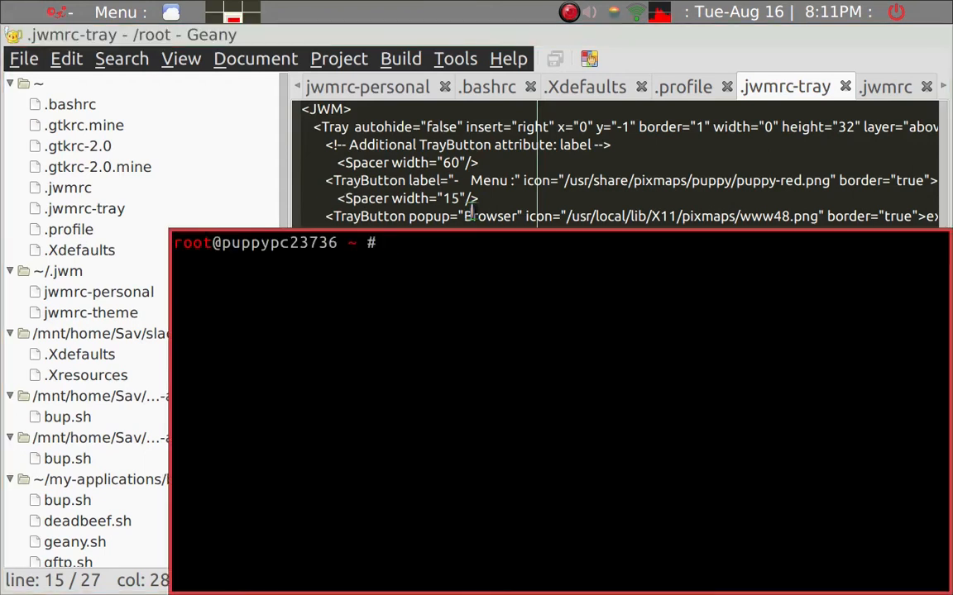
# Restart the window manager from the terminal by running jwm -restart &.
pyautogui.write('jwm -re')
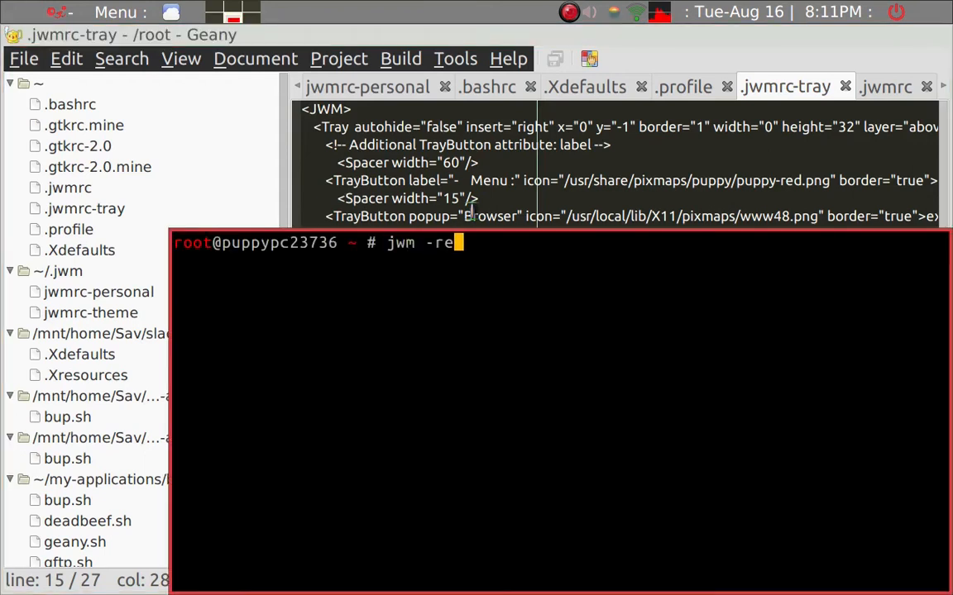
pyautogui.write('start &')
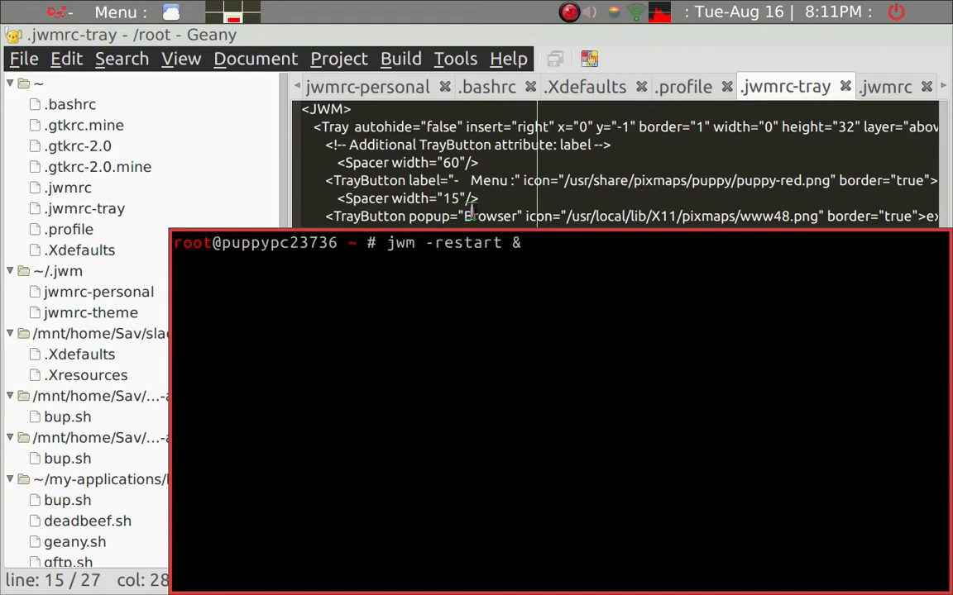
pyautogui.press('Return')
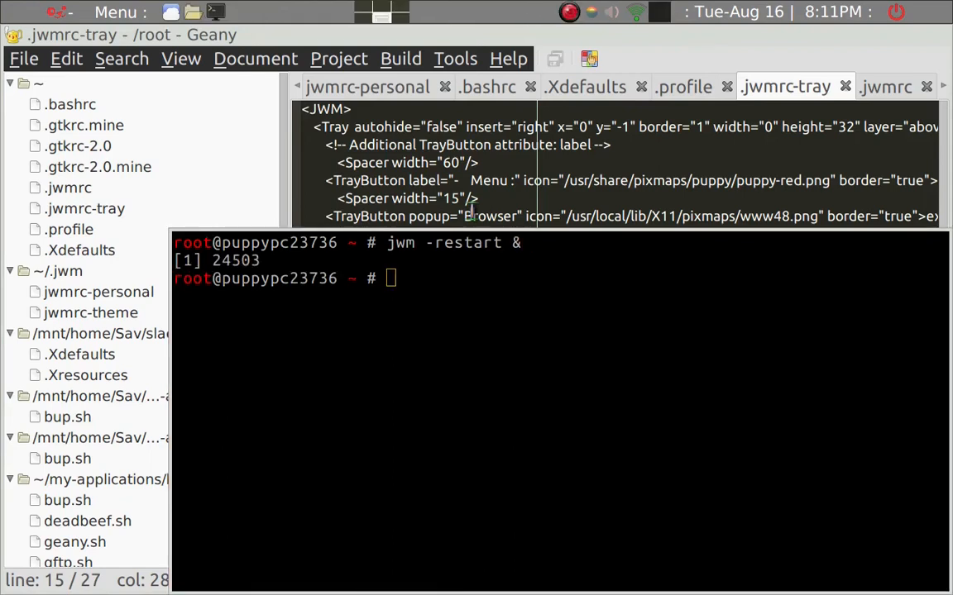
# Return to .jwmrc-tray and shorten the xload background colour to #2222.
pyautogui.click(472, 215)
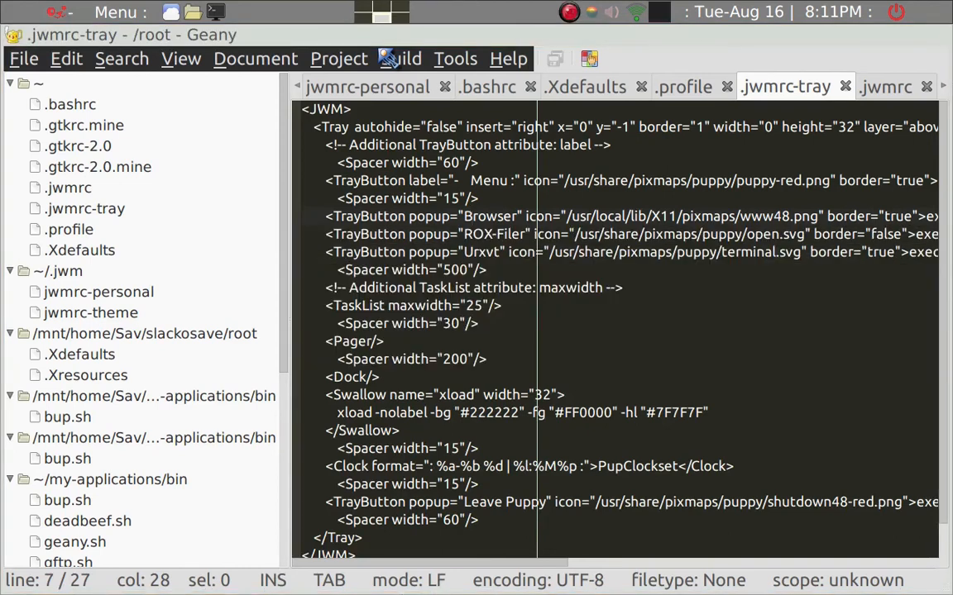
pyautogui.click(460, 359)
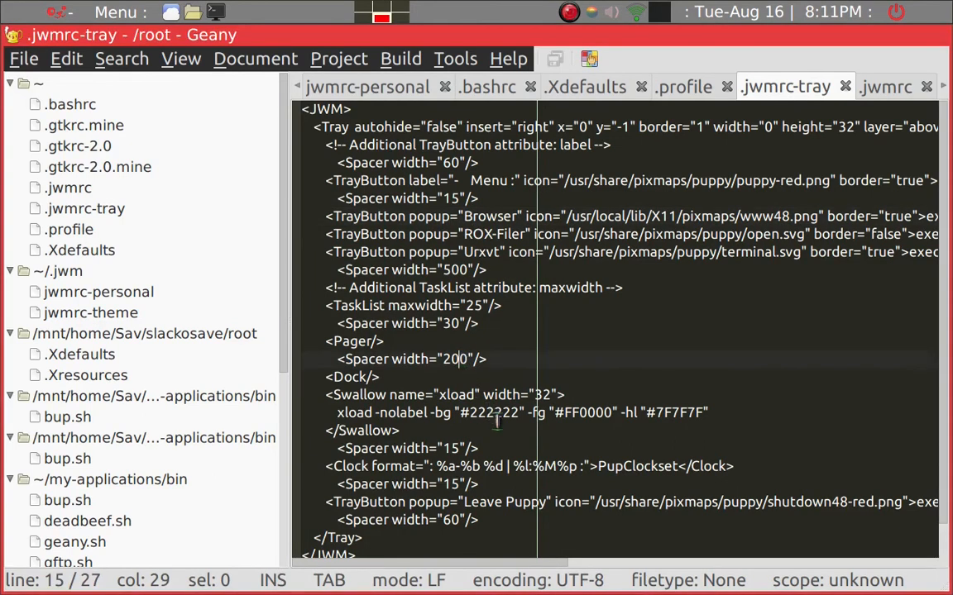
pyautogui.press('BackSpace')
pyautogui.press('BackSpace')
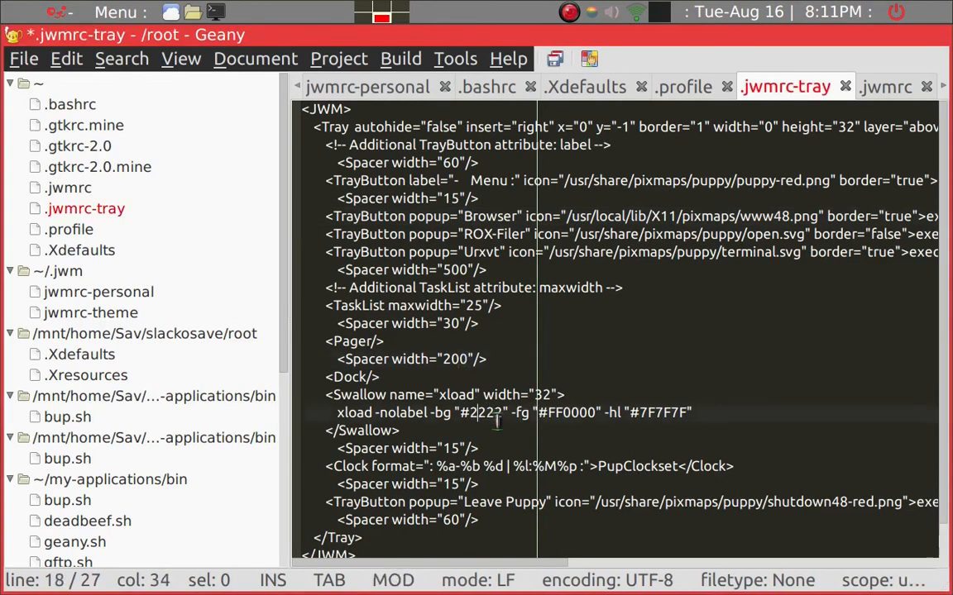
pyautogui.write('1')
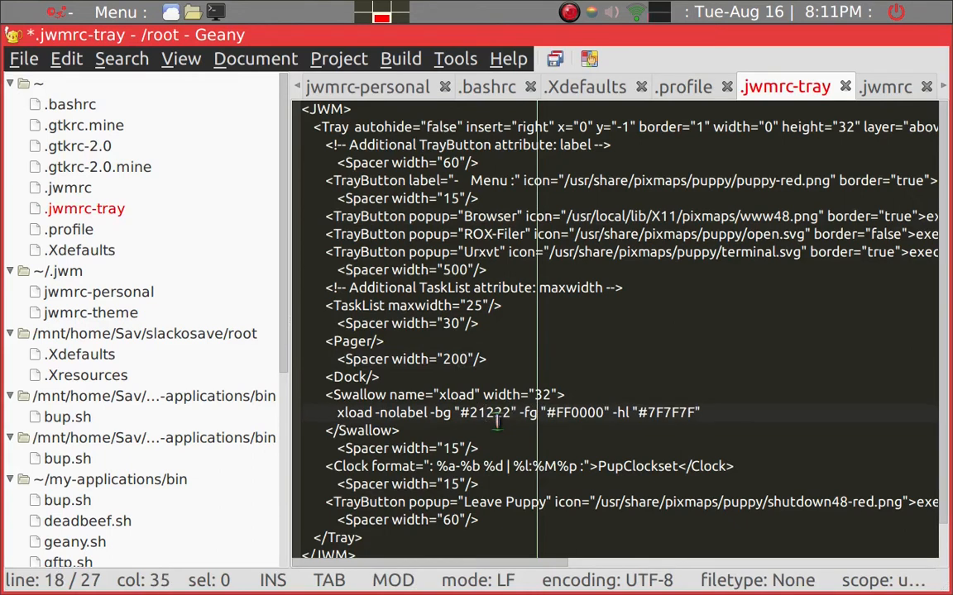
pyautogui.press('BackSpace')
pyautogui.click(497, 420)
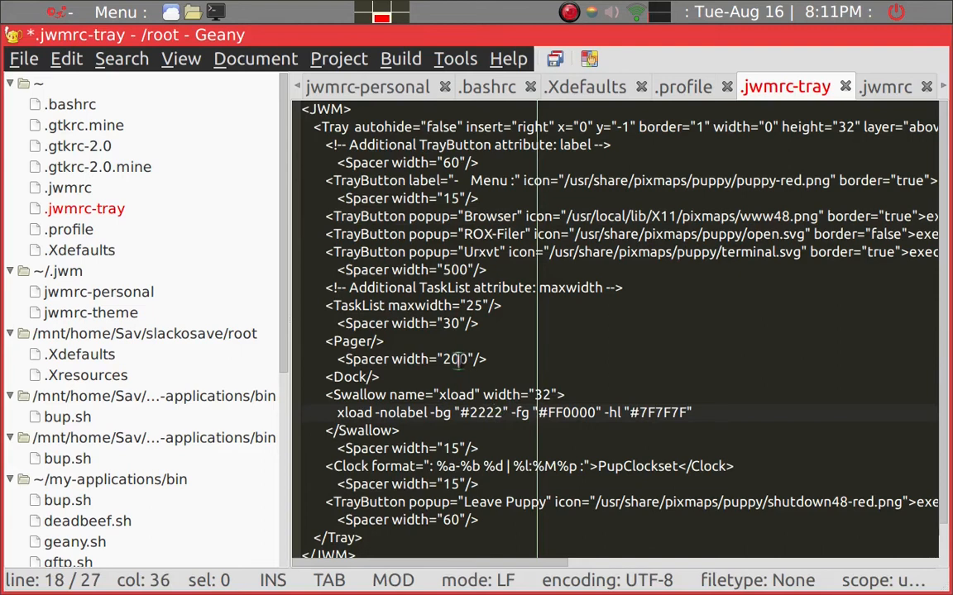
# Set the width of the spacer after the Pager entry to 140 and save .jwmrc-tray.
pyautogui.click(459, 358)
pyautogui.press('BackSpace')
pyautogui.press('BackSpace')
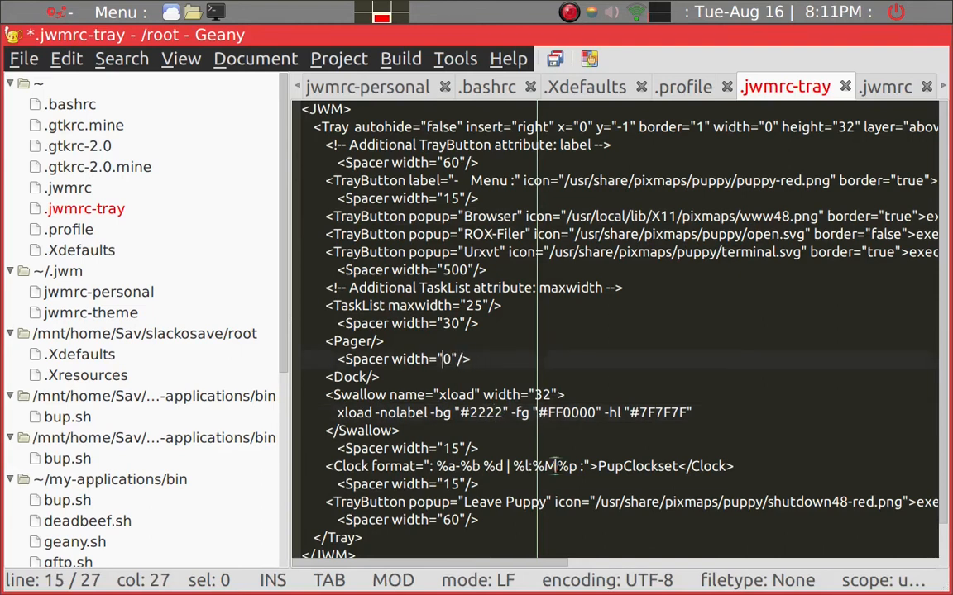
pyautogui.write('14')
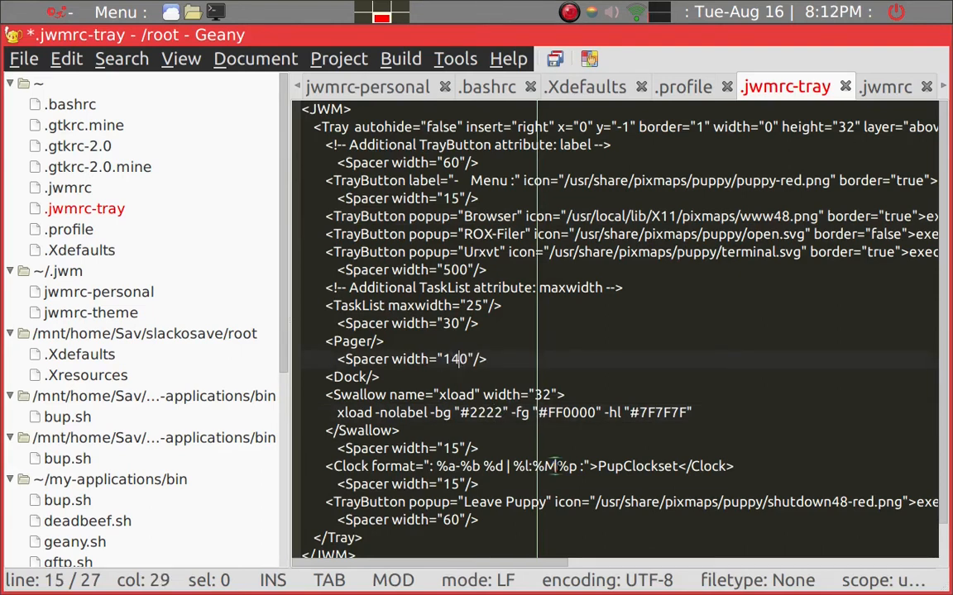
pyautogui.write('0')
pyautogui.press('BackSpace')
pyautogui.hotkey('alt', 'f')
pyautogui.press('s')
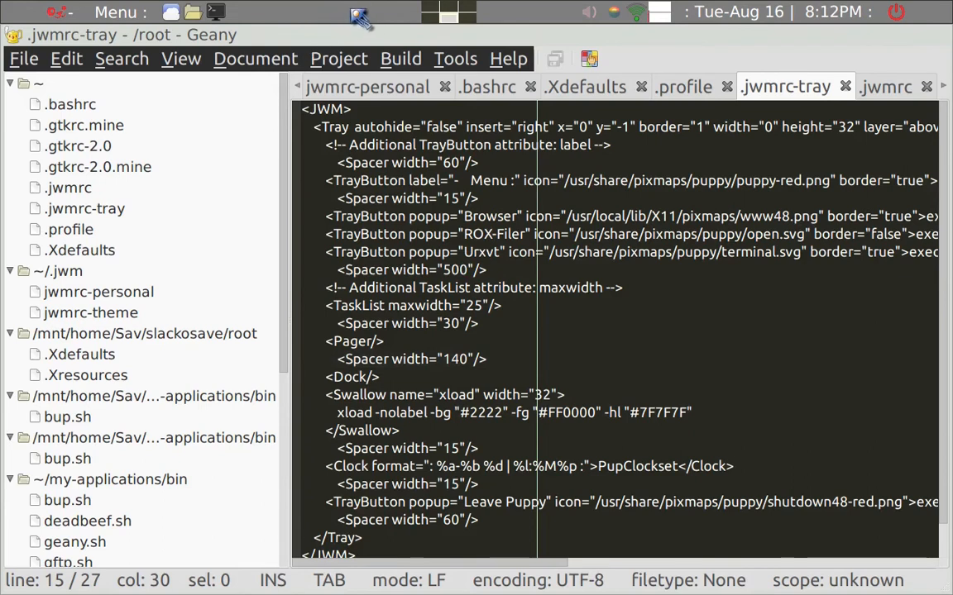
# Set the width of the spacer after the Urxvt button to 100, save the file, and restart JWM.
pyautogui.click(452, 269)
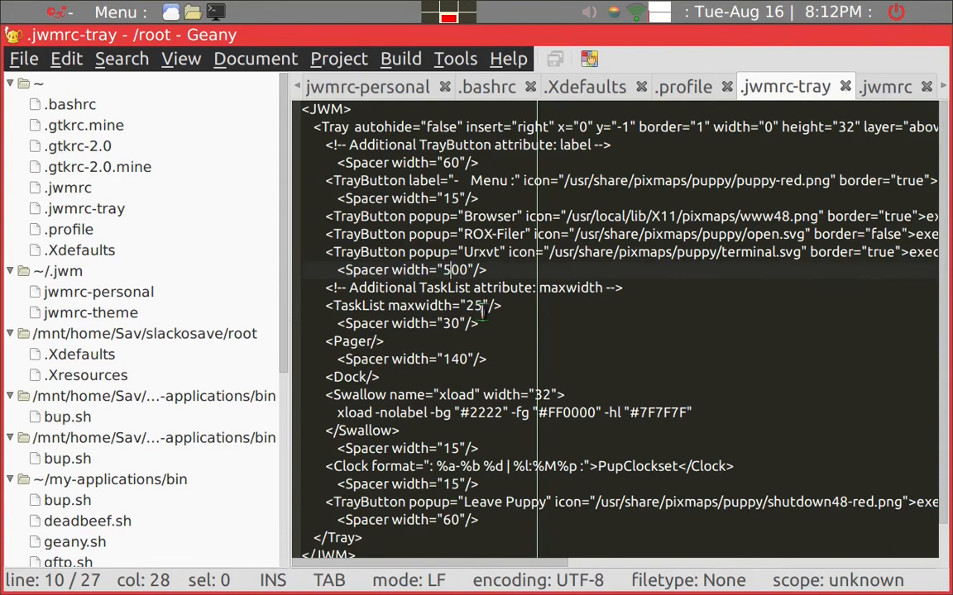
pyautogui.press('BackSpace')
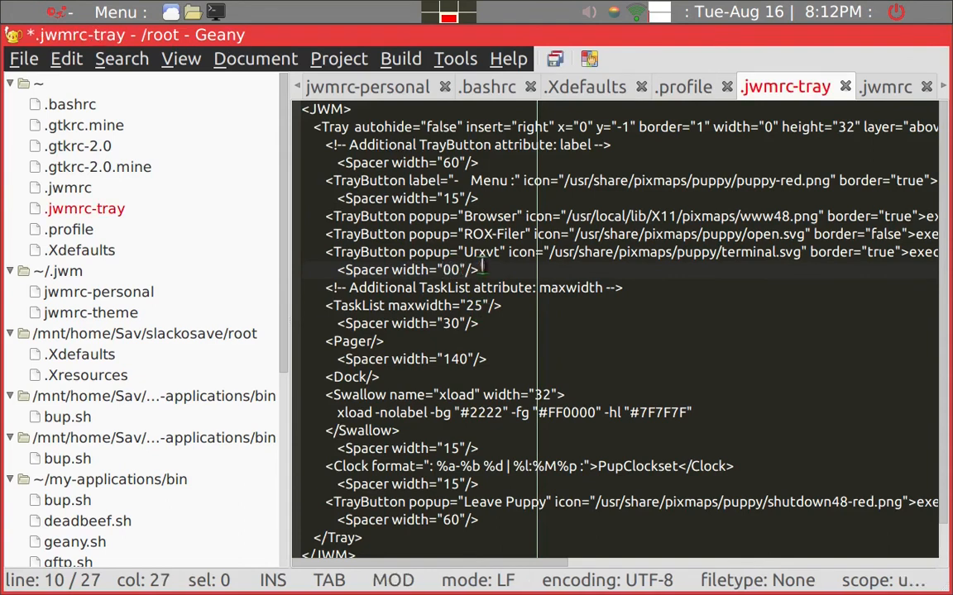
pyautogui.write('1')
pyautogui.hotkey('alt', 'f')
pyautogui.press('s')
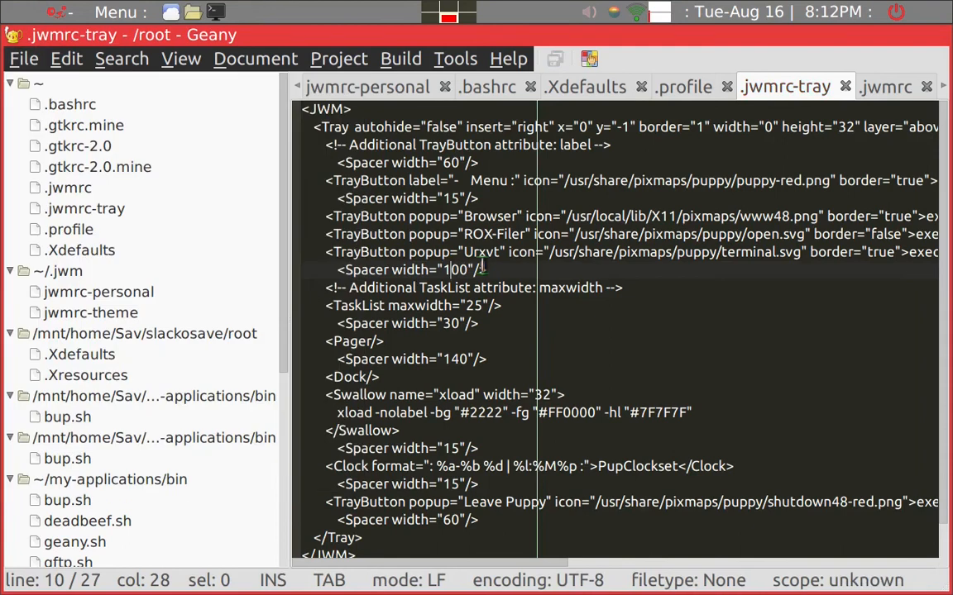
pyautogui.hotkey('ctrl', 'alt', 'r')
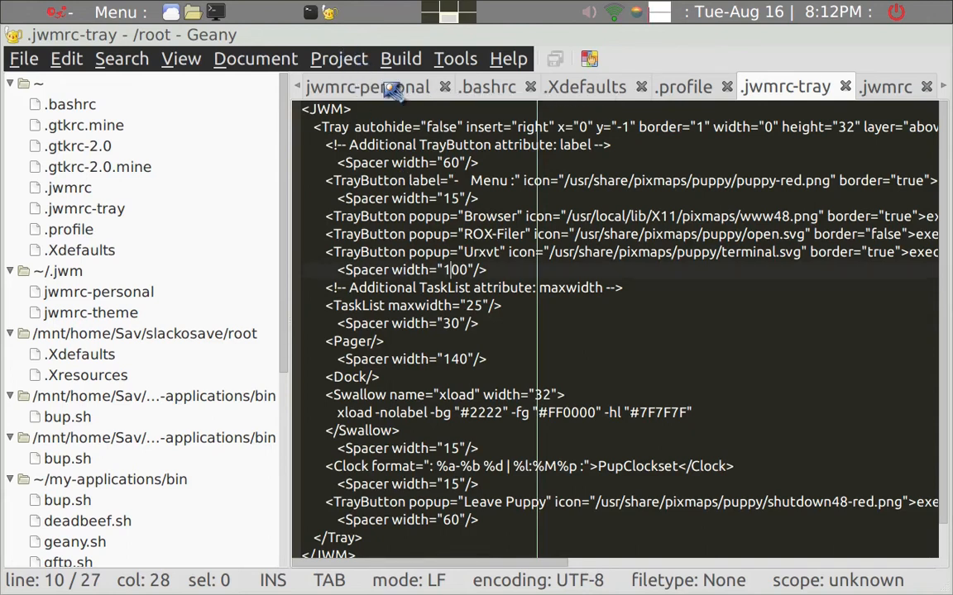
# Switch to the terminal window and close it with the x command.
pyautogui.hotkey('alt', 'Tab')
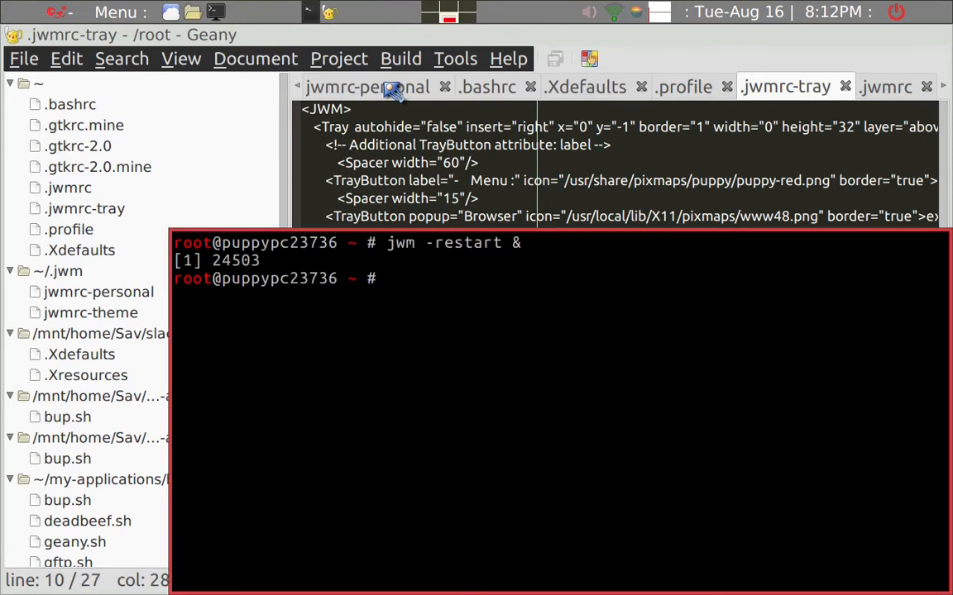
pyautogui.write('x')
pyautogui.press('Return')
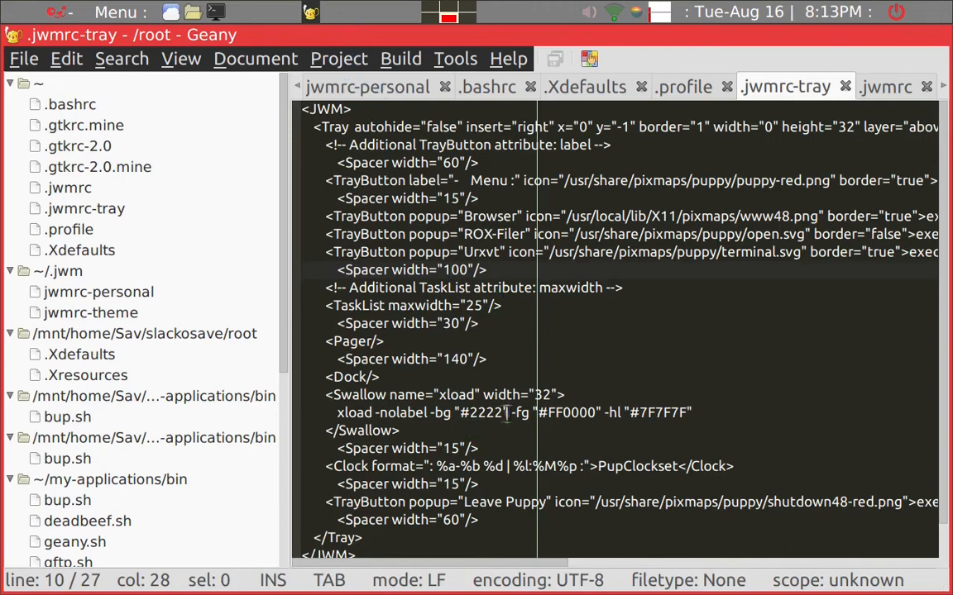
# Set the width of the spacer after the Urxvt button to 140 and save .jwmrc-tray.
pyautogui.press('Right')
pyautogui.press('BackSpace')
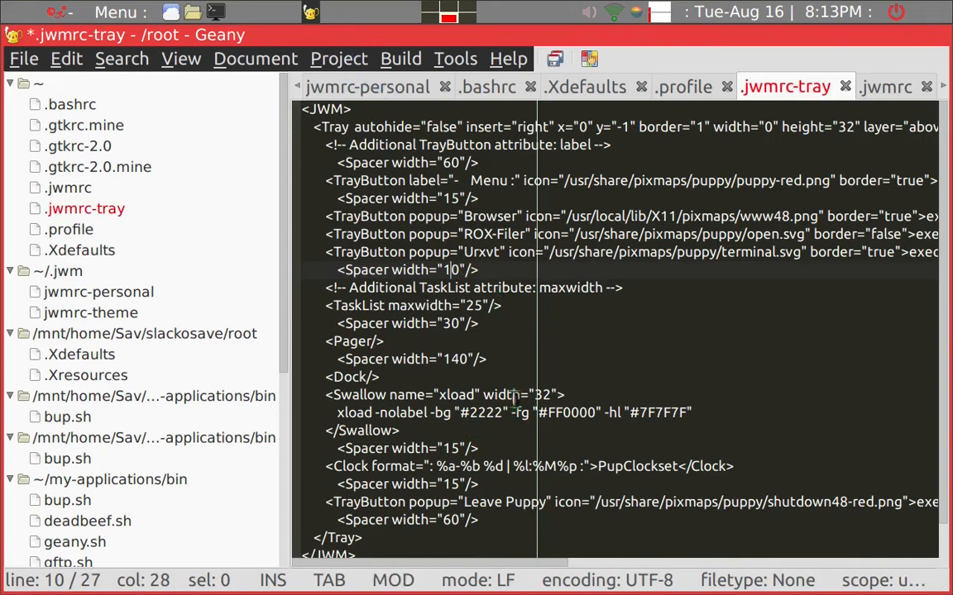
pyautogui.write('4')
pyautogui.hotkey('alt', 'f')
pyautogui.press('s')
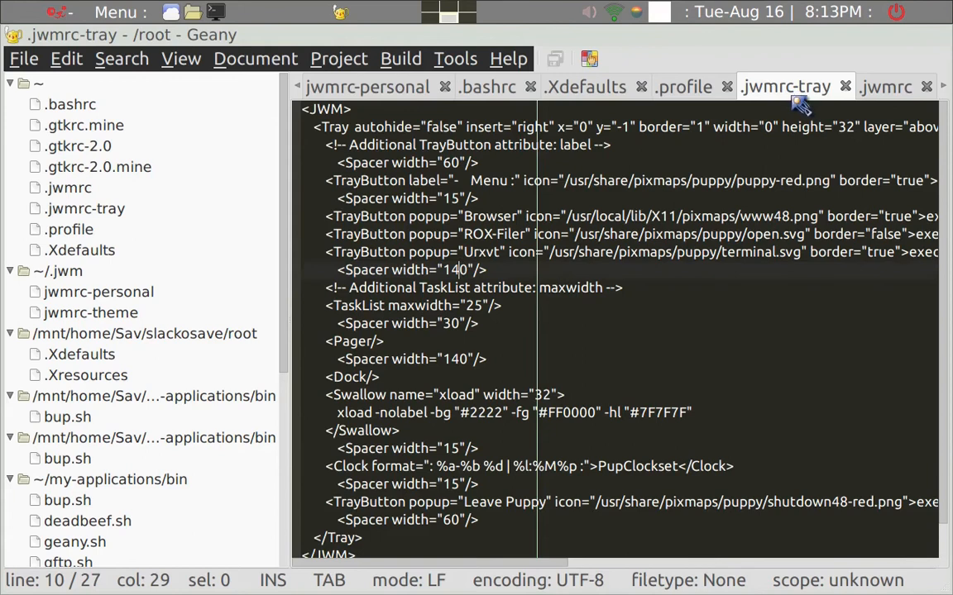
# Set the tray height to 22, save .jwmrc-tray, and restart JWM to apply it.
pyautogui.click(845, 127)
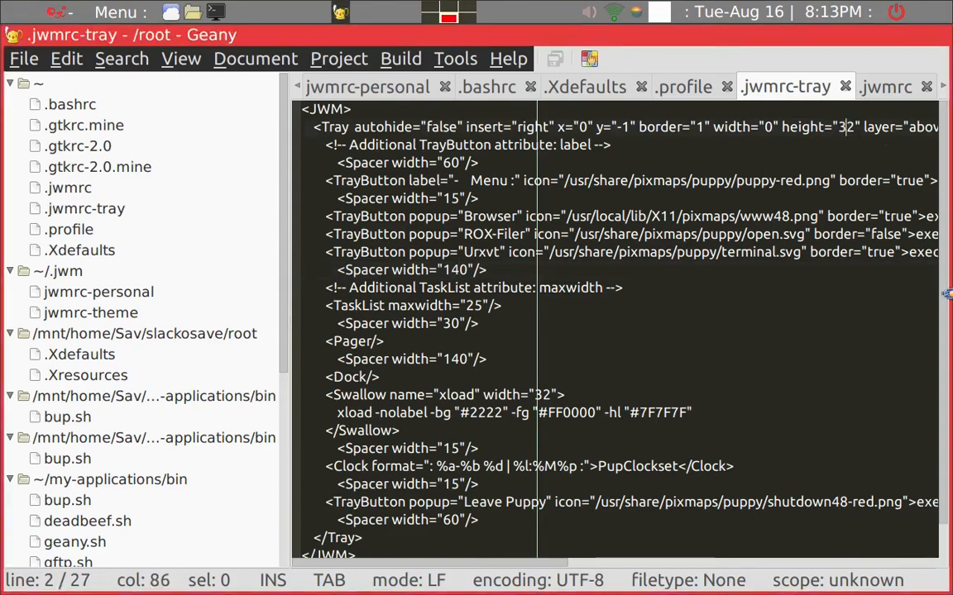
pyautogui.press('BackSpace')
pyautogui.write('2')
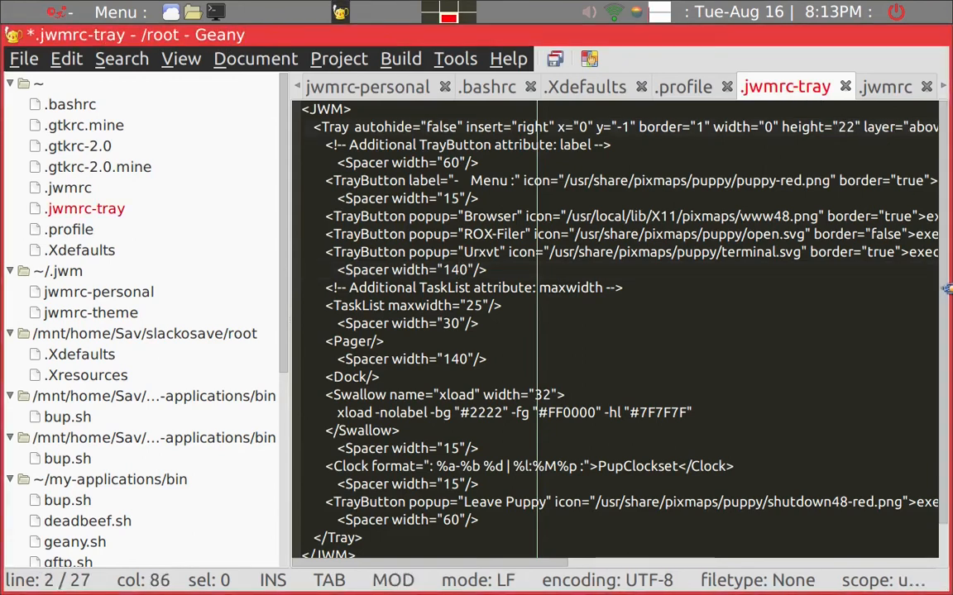
pyautogui.hotkey('alt', 'f')
pyautogui.press('s')
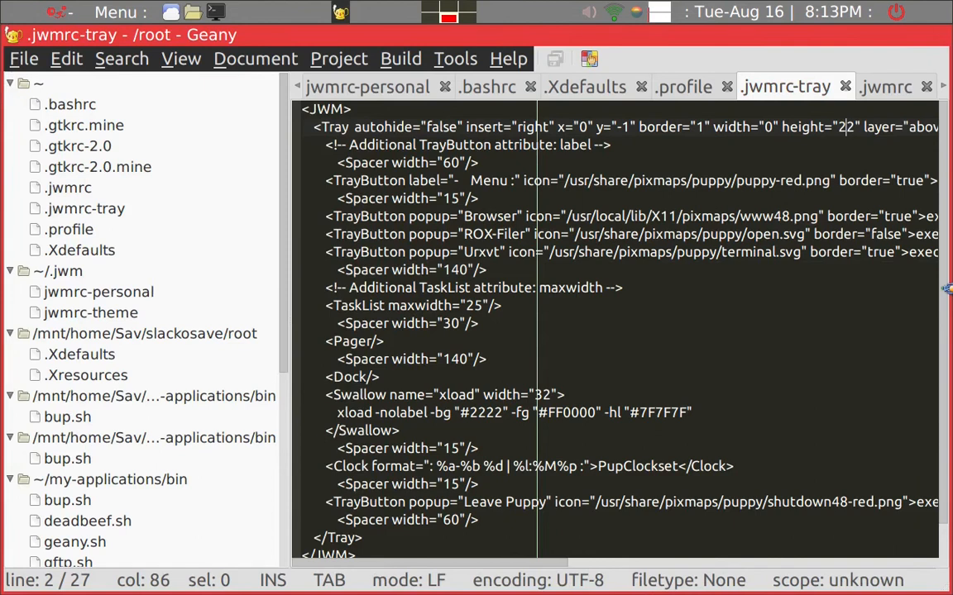
pyautogui.hotkey('ctrl', 'alt', 'r')
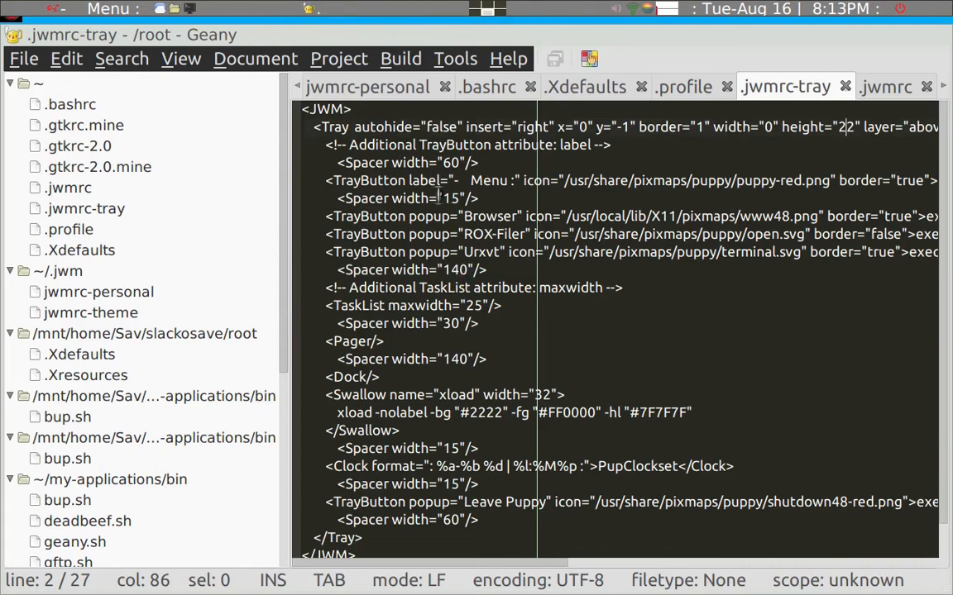
# Set the width of the spacer after the Urxvt button to 200, save .jwmrc-tray, and restart JWM.
pyautogui.click(455, 269)
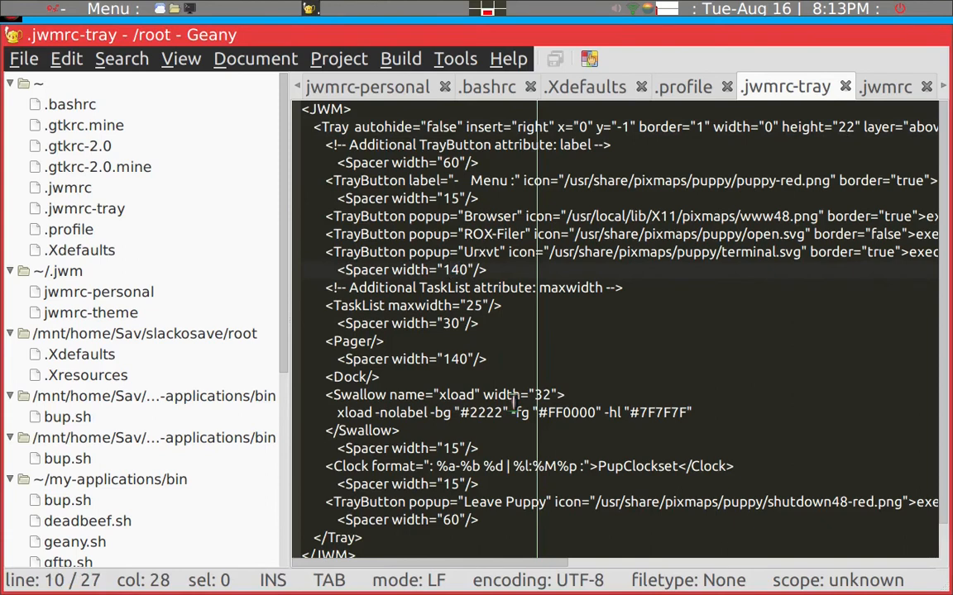
pyautogui.press('BackSpace')
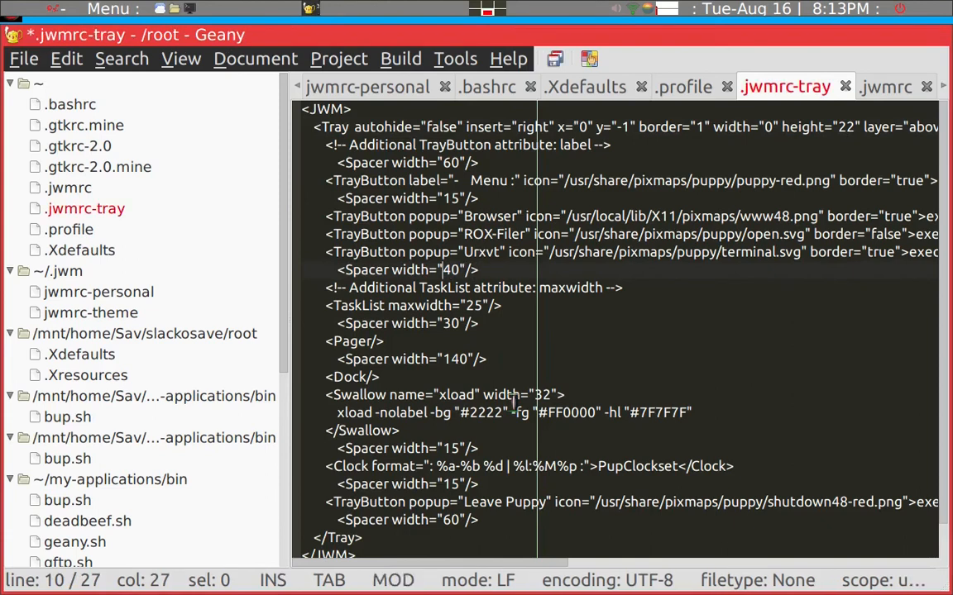
pyautogui.write('2')
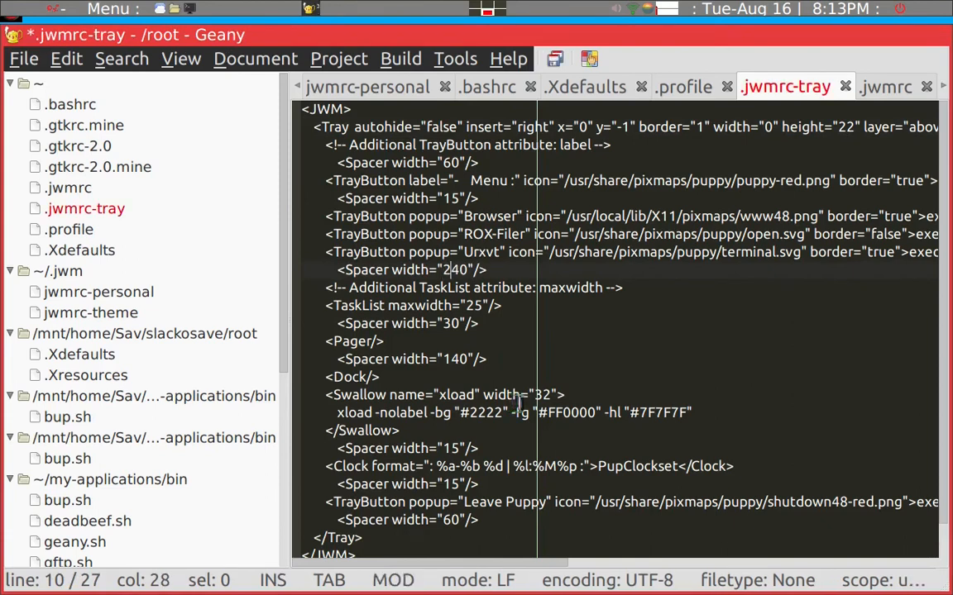
pyautogui.press('Delete')
pyautogui.write('0')
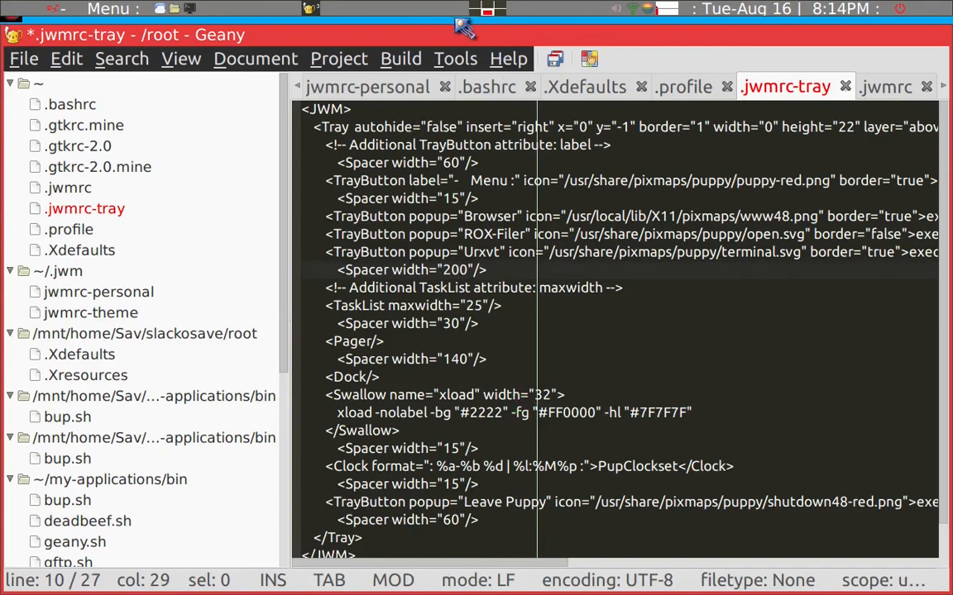
pyautogui.hotkey('alt', 'f')
pyautogui.press('s')
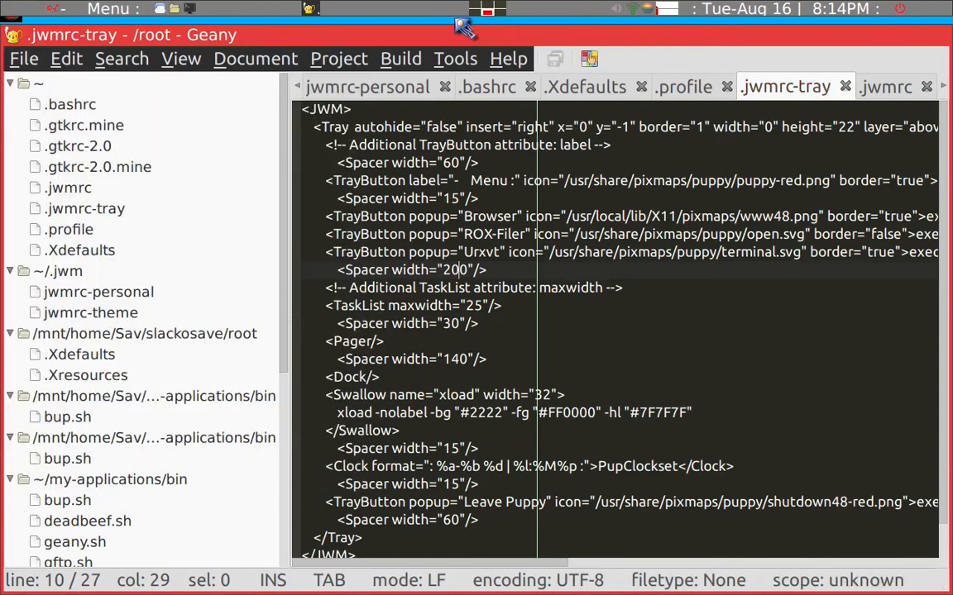
pyautogui.hotkey('ctrl', 'alt', 'r')
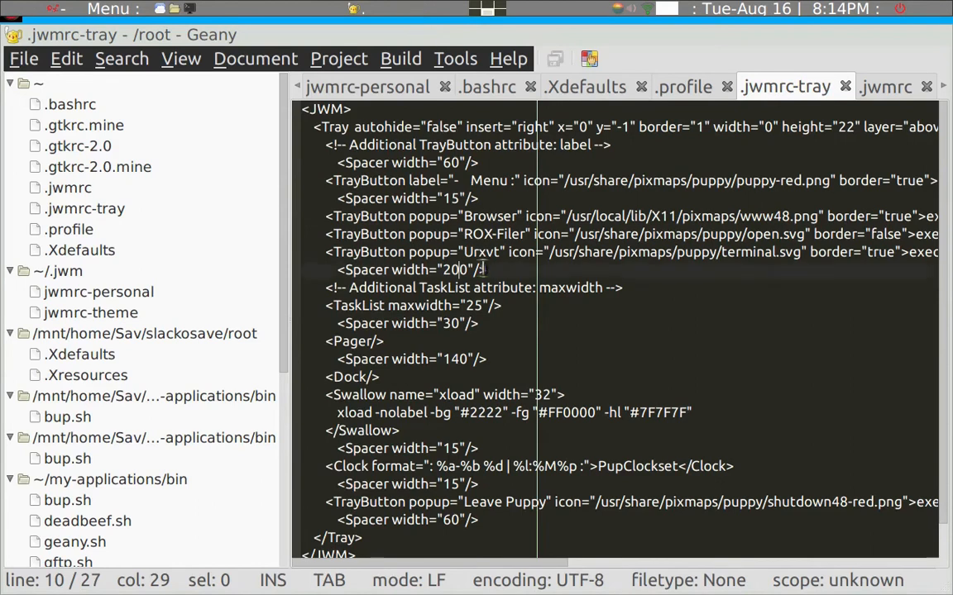
# Set the width of the spacer after the Urxvt button to 260, save .jwmrc-tray, and restart JWM.
pyautogui.press('BackSpace')
pyautogui.write('6')
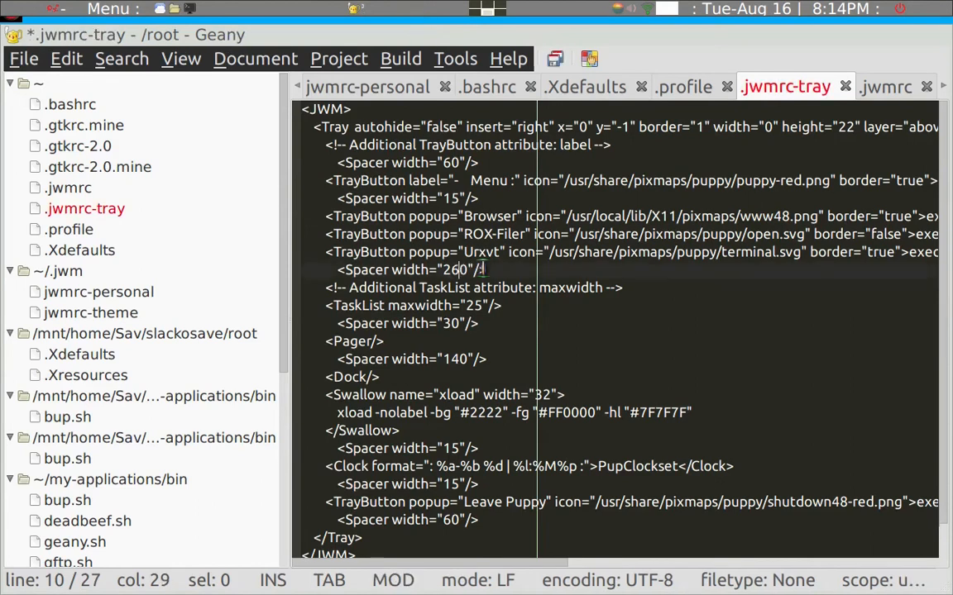
pyautogui.hotkey('alt', 'f')
pyautogui.press('s')
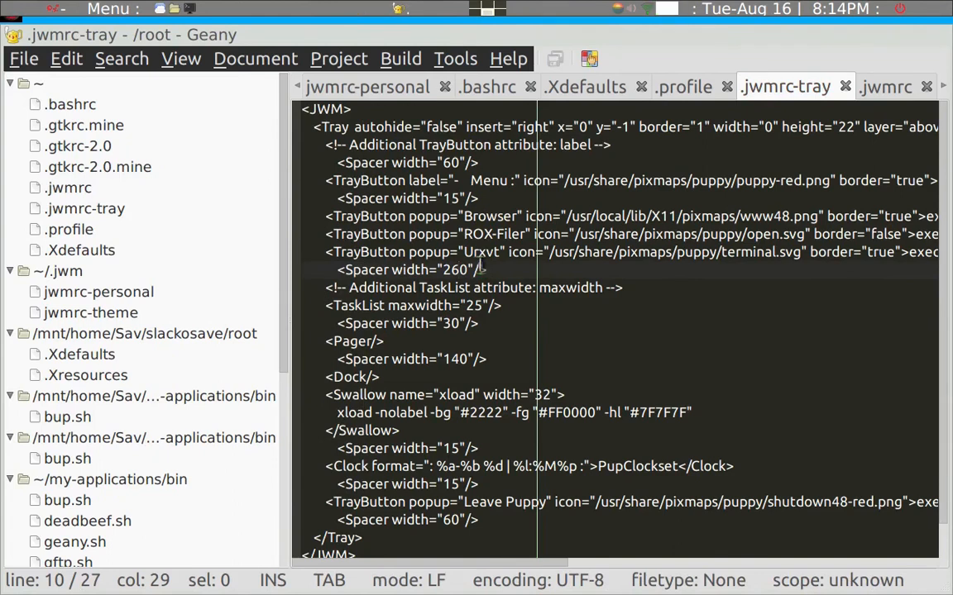
# Check the tray's task list spacing with two home folder windows open, and close both windows.
pyautogui.click(449, 15)
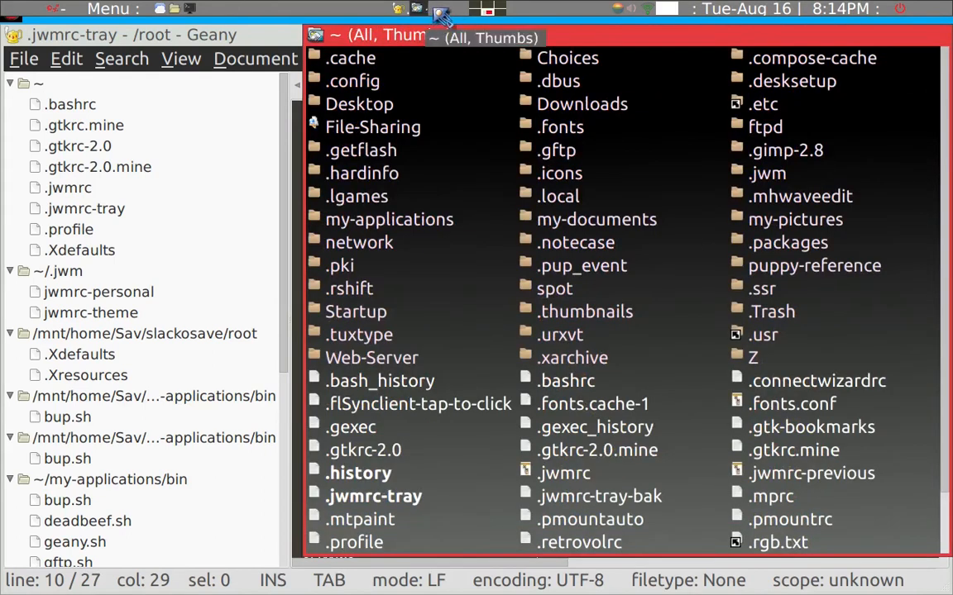
pyautogui.click(435, 10)
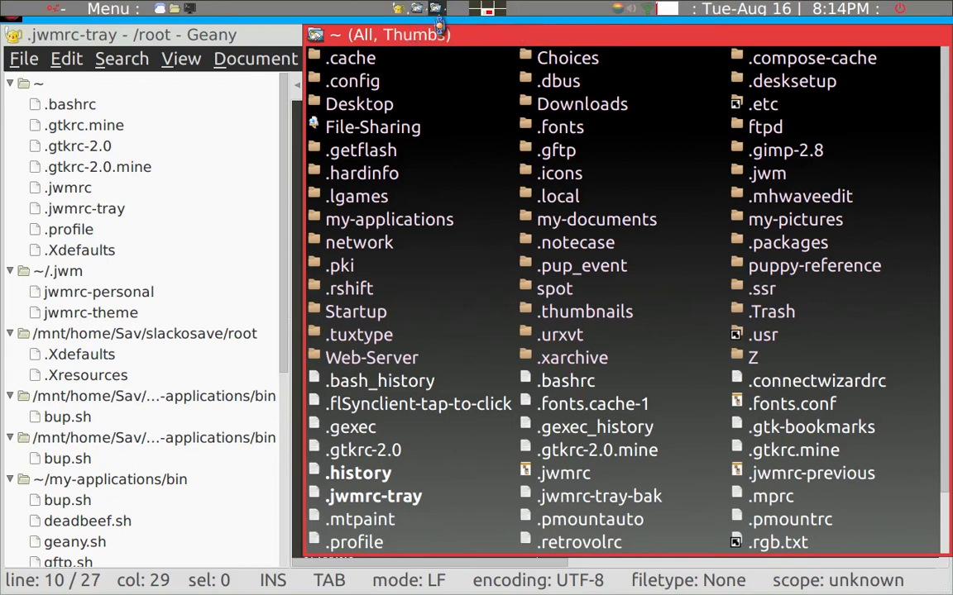
pyautogui.hotkey('alt', 'F4')
pyautogui.hotkey('alt', 'F4')
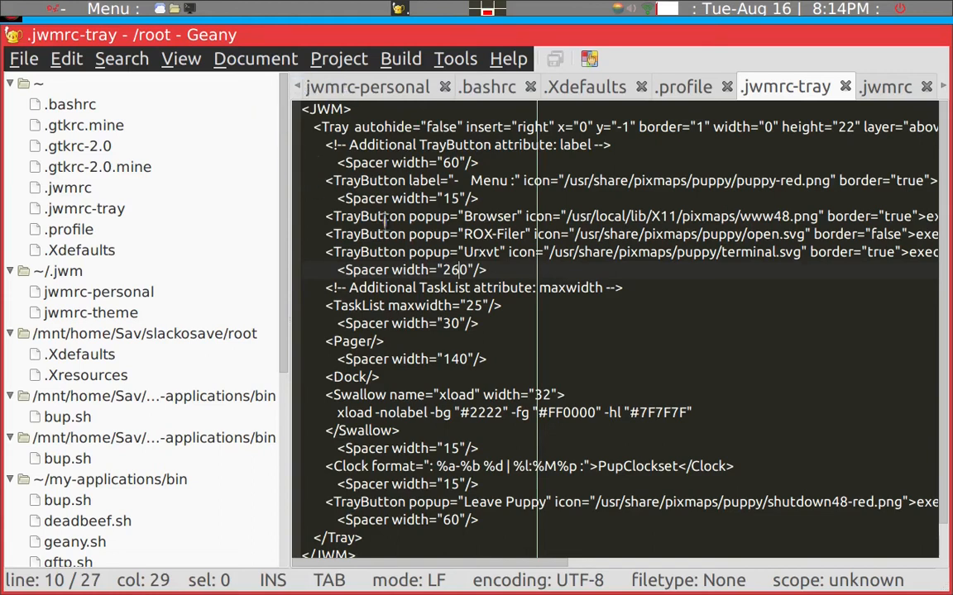
# Open the jwmrc-theme file from the ~/.jwm folder in Geany and close the file manager window.
pyautogui.scroll(-1, 550, 219)
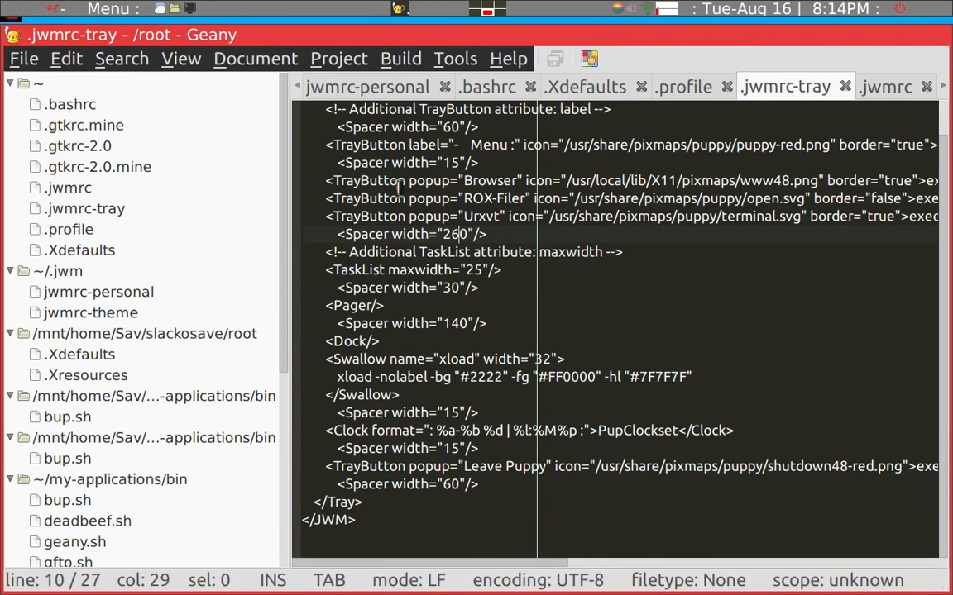
pyautogui.click(624, 182)
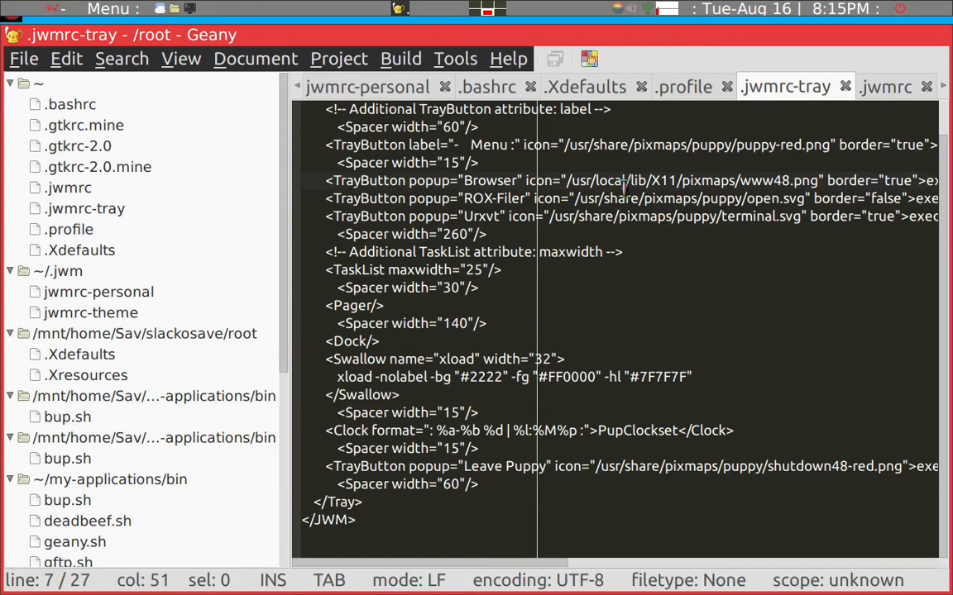
pyautogui.press('super+e')
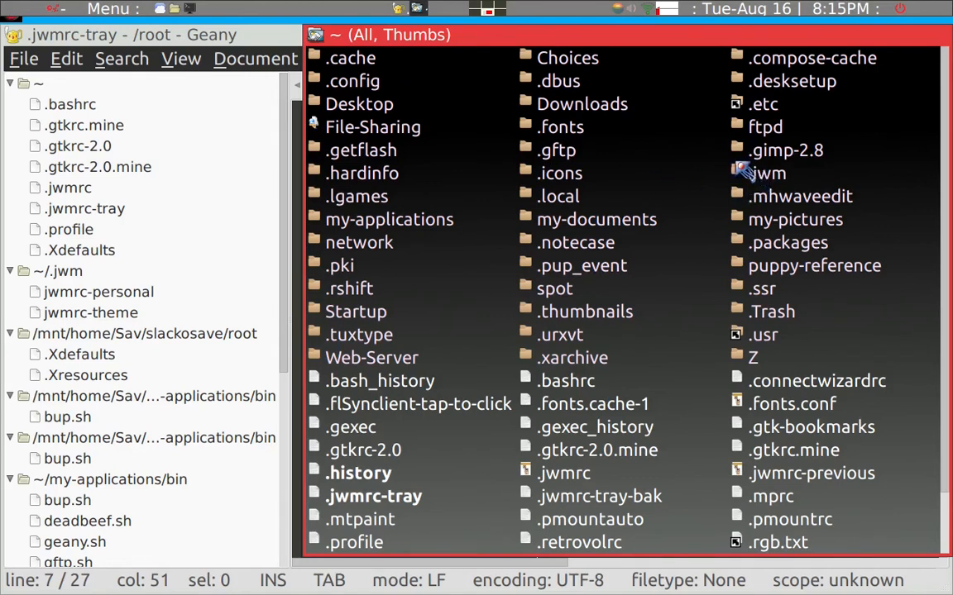
pyautogui.click(761, 175)
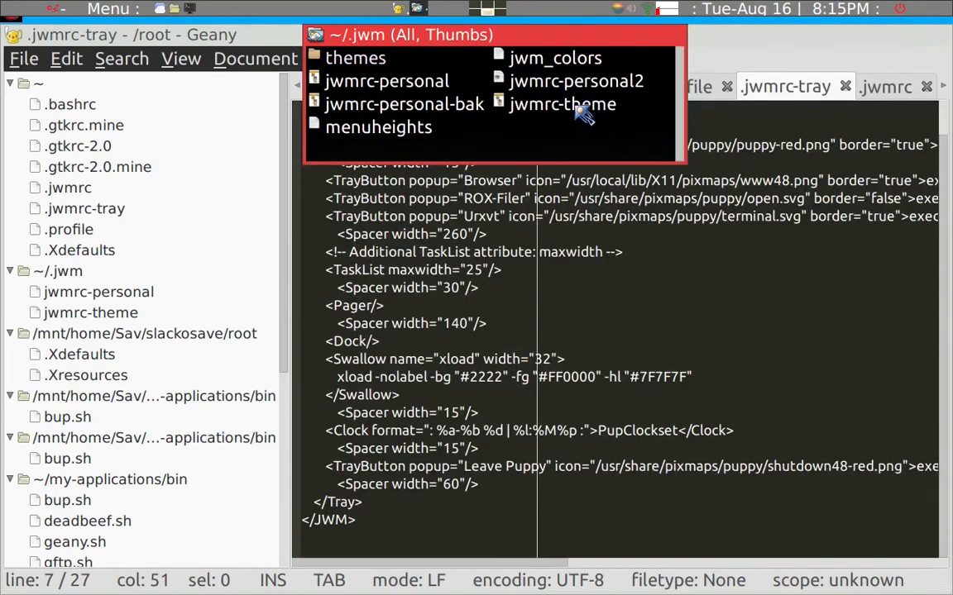
pyautogui.moveTo(583, 116); pyautogui.dragTo(647, 289)
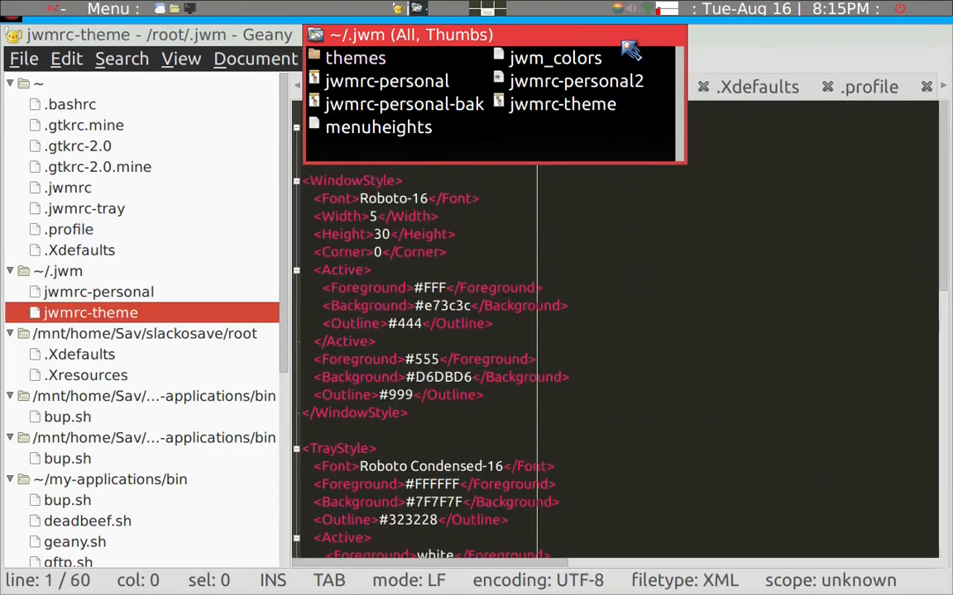
pyautogui.hotkey('alt', 'F4')
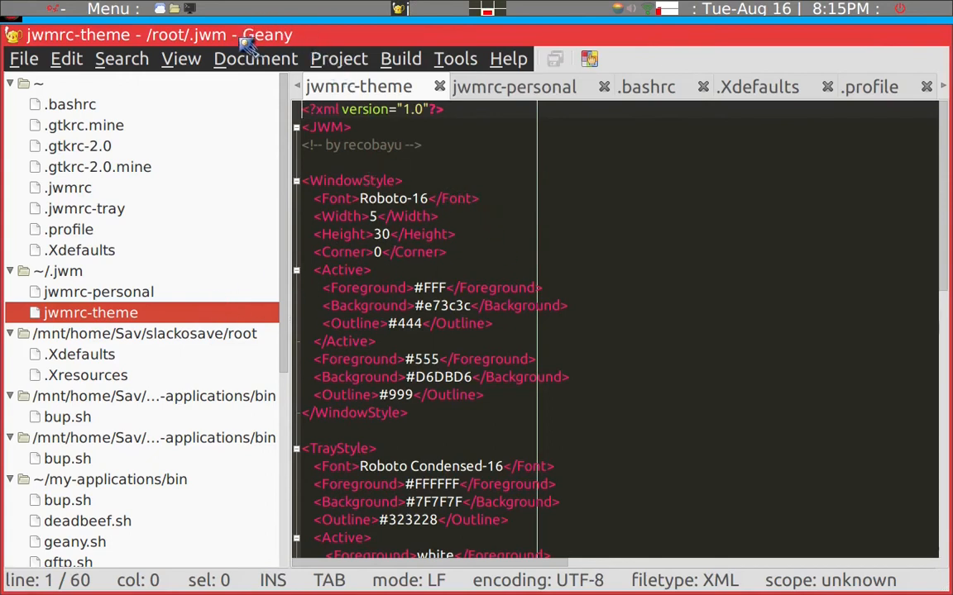
# Set the WindowStyle font to Roboto-12, save jwmrc-theme, and restart JWM.
pyautogui.click(429, 195)
pyautogui.press('BackSpace')
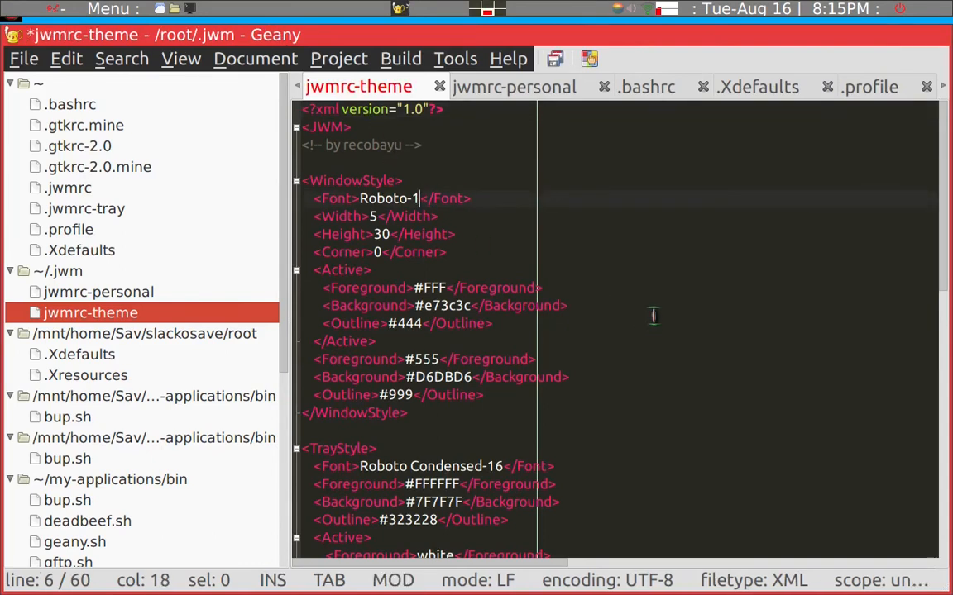
pyautogui.write('2')
pyautogui.hotkey('alt', 'f')
pyautogui.press('s')
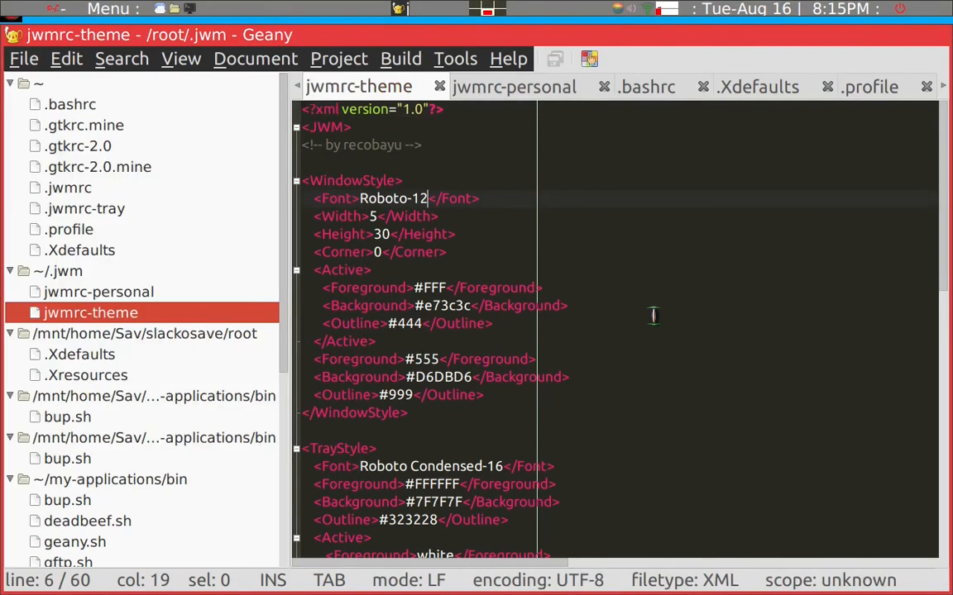
pyautogui.hotkey('ctrl', 'alt', 'r')
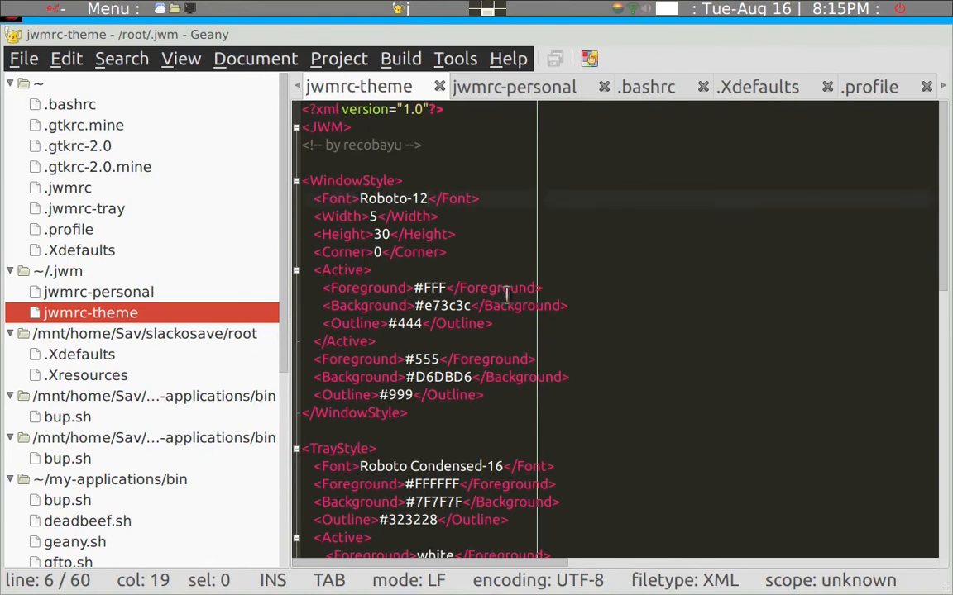
# Set the TrayStyle font to Roboto Condensed-12, save jwmrc-theme, and restart JWM.
pyautogui.scroll(-6, 514, 270)
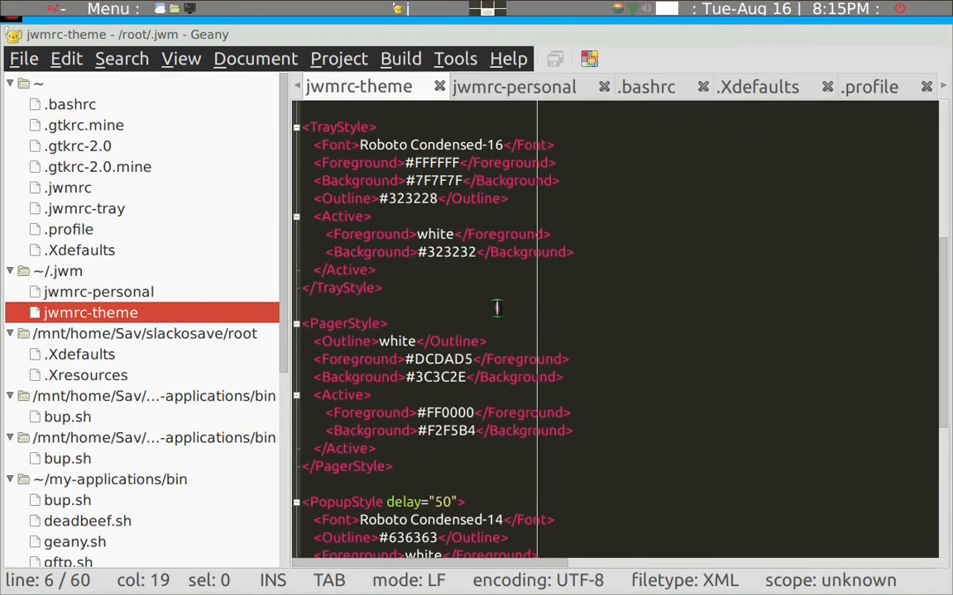
pyautogui.click(501, 145)
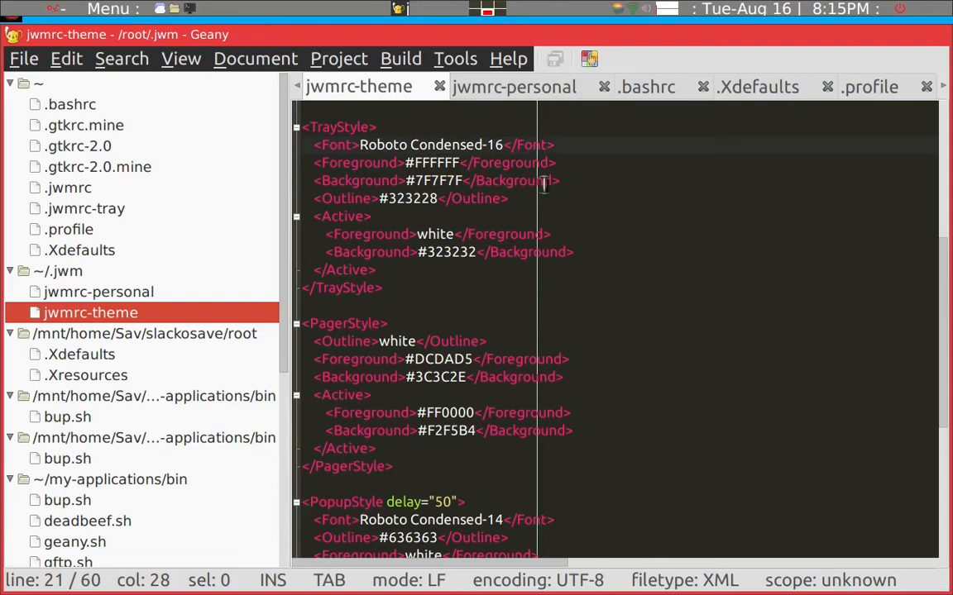
pyautogui.press('Delete')
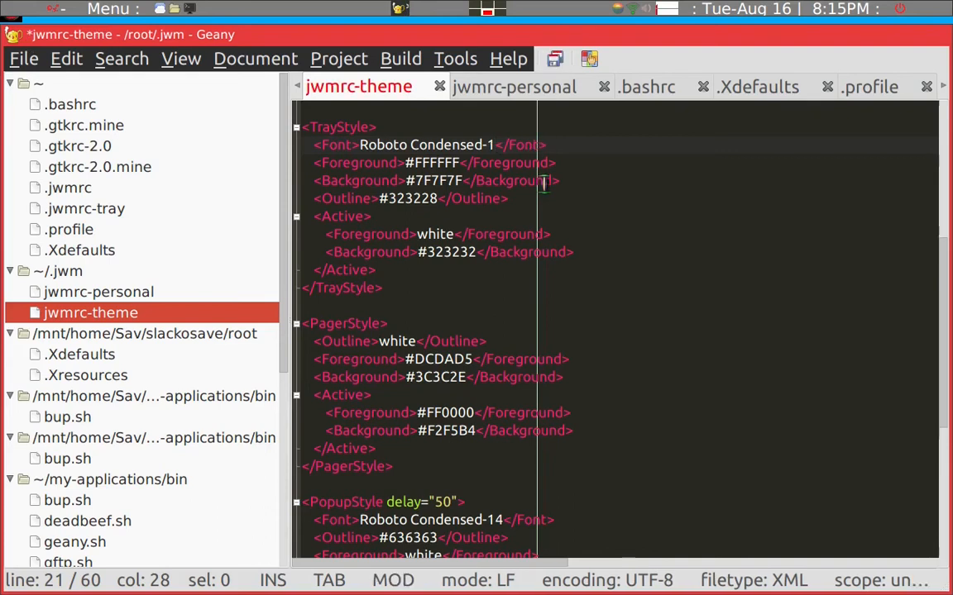
pyautogui.write('2')
pyautogui.hotkey('ctrl', 's')
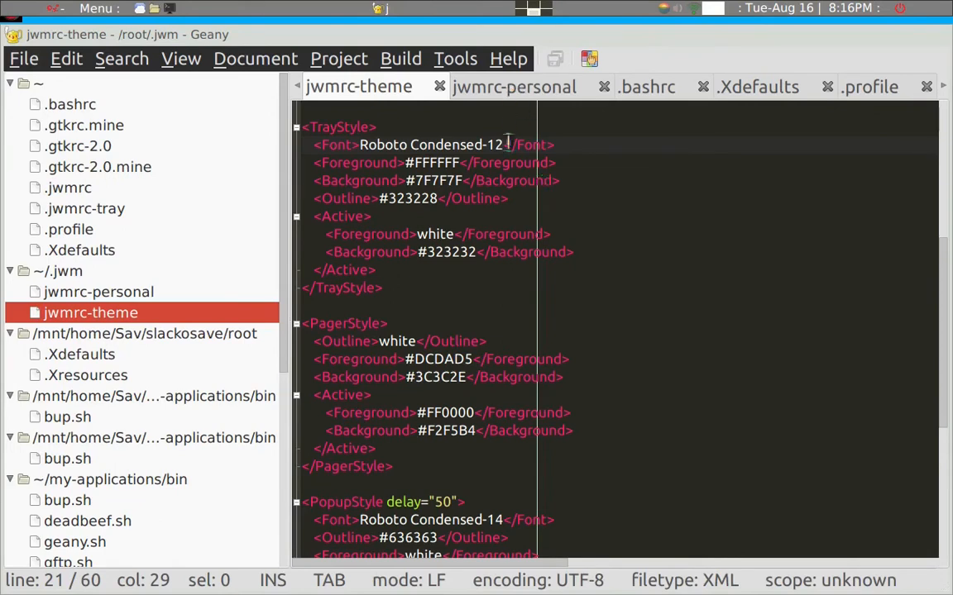
# Find the MenuStyle section of jwmrc-theme and examine the font size of the desktop menu.
pyautogui.scroll(-3, 491, 348)
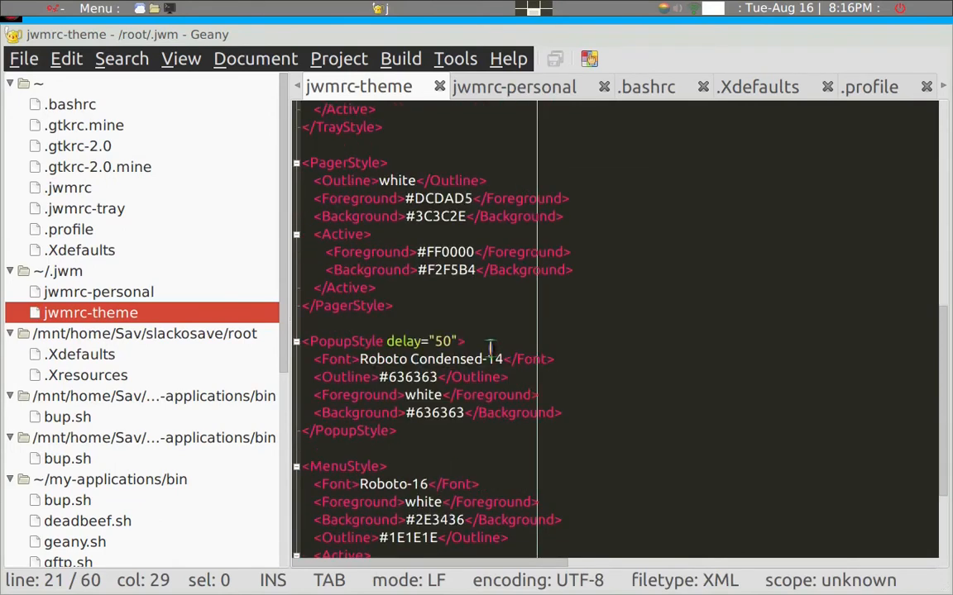
pyautogui.scroll(-1, 495, 300)
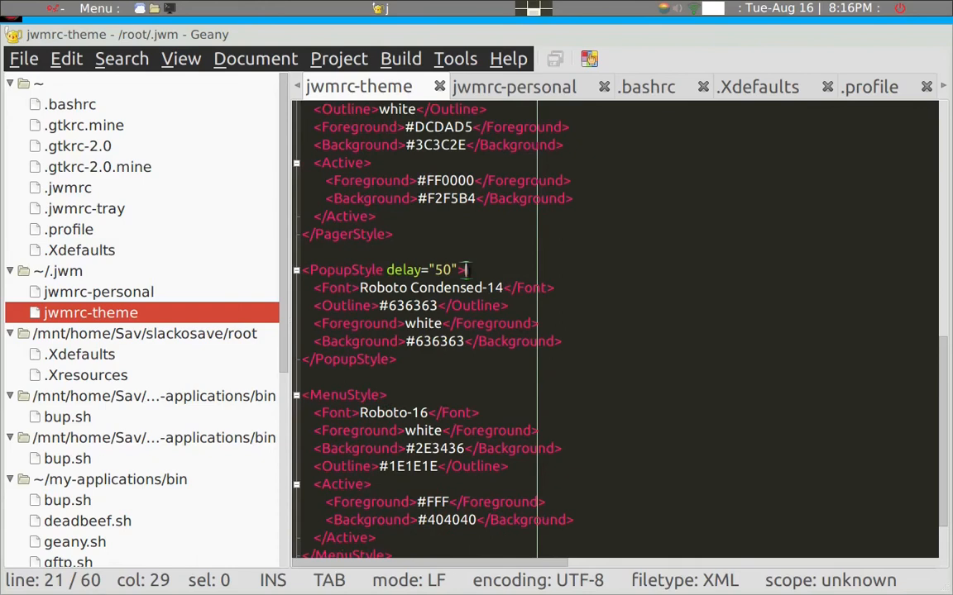
pyautogui.scroll(-1, 418, 248)
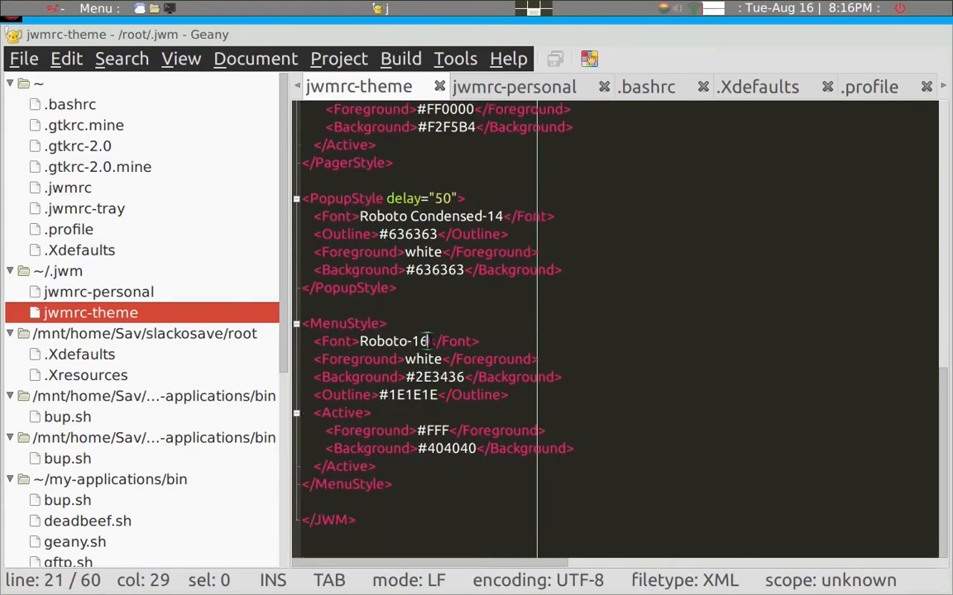
pyautogui.press('super')
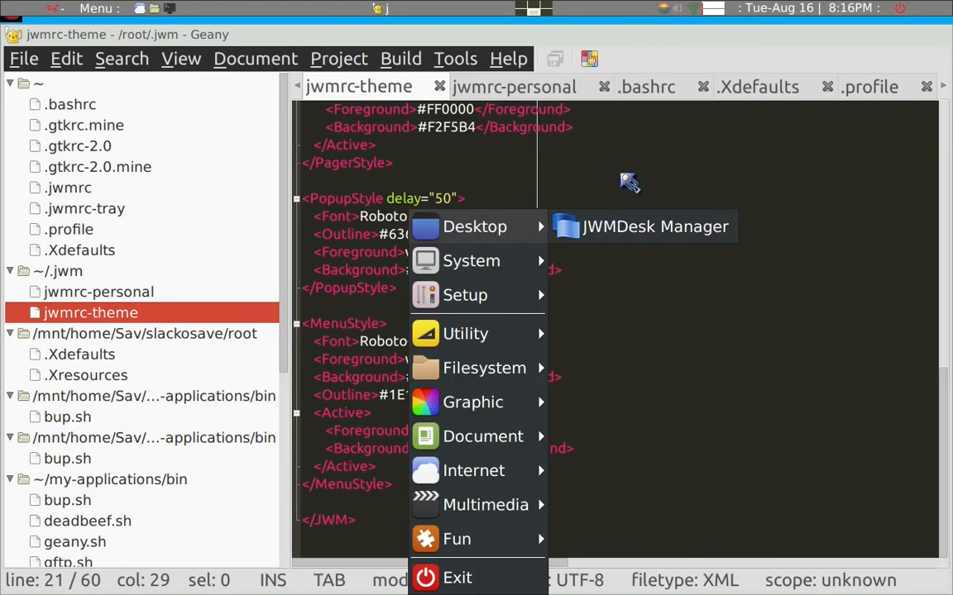
pyautogui.click(622, 176)
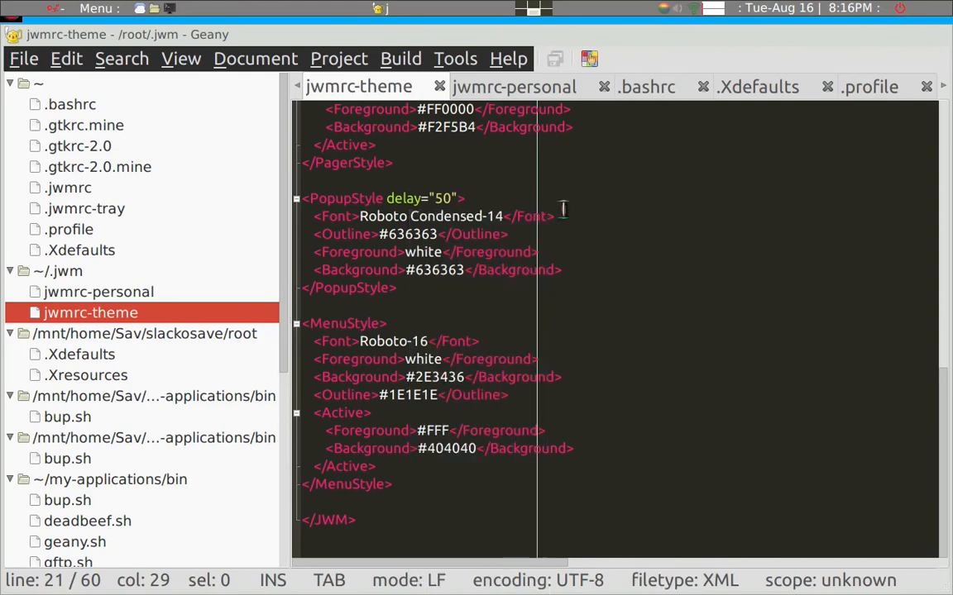
# Set the MenuStyle font to Roboto-12, save and apply jwmrc-theme, and check the desktop menu.
pyautogui.click(429, 339)
pyautogui.press('BackSpace')
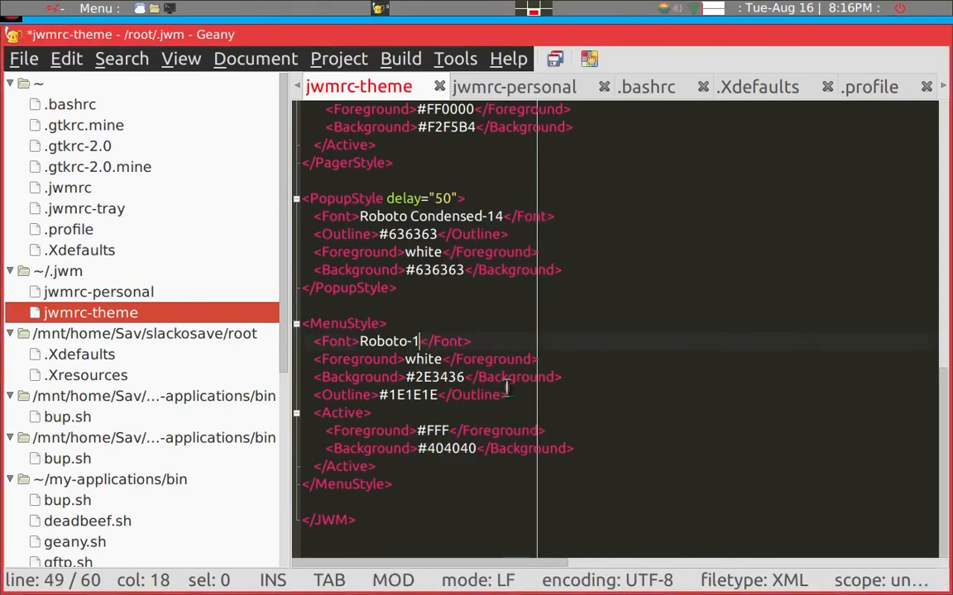
pyautogui.write('2')
pyautogui.hotkey('alt', 'f')
pyautogui.press('s')
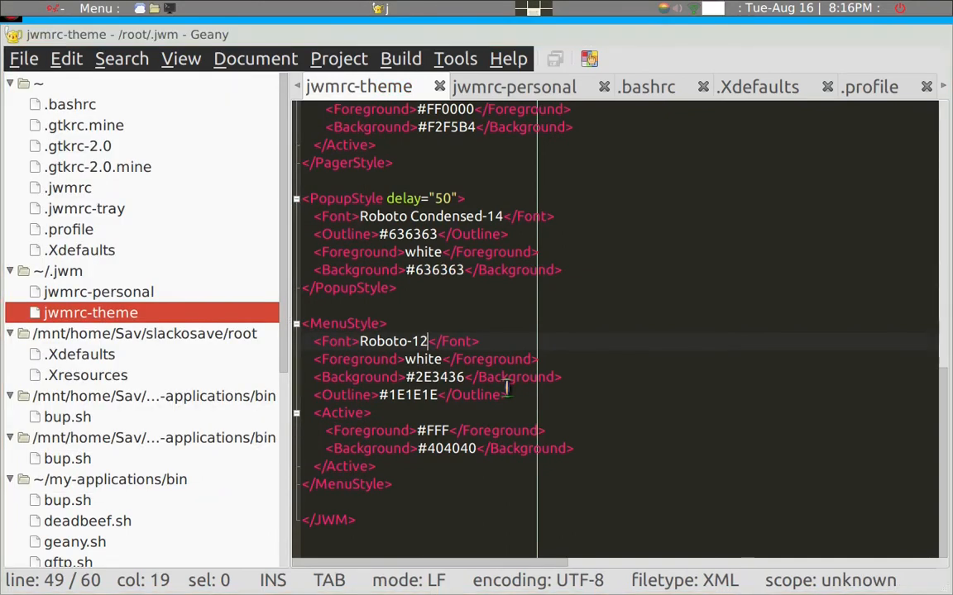
pyautogui.press('F12')
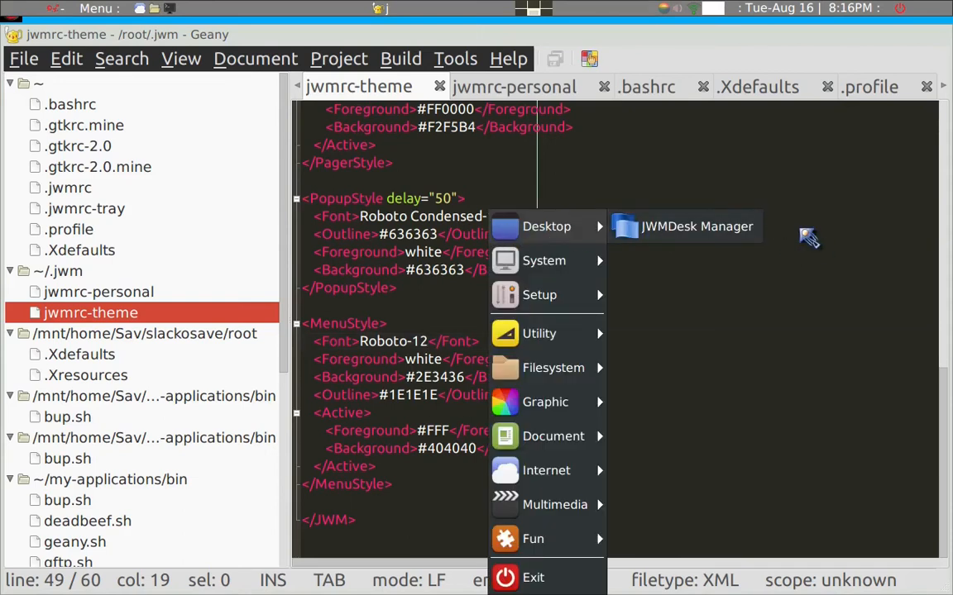
pyautogui.click(663, 189)
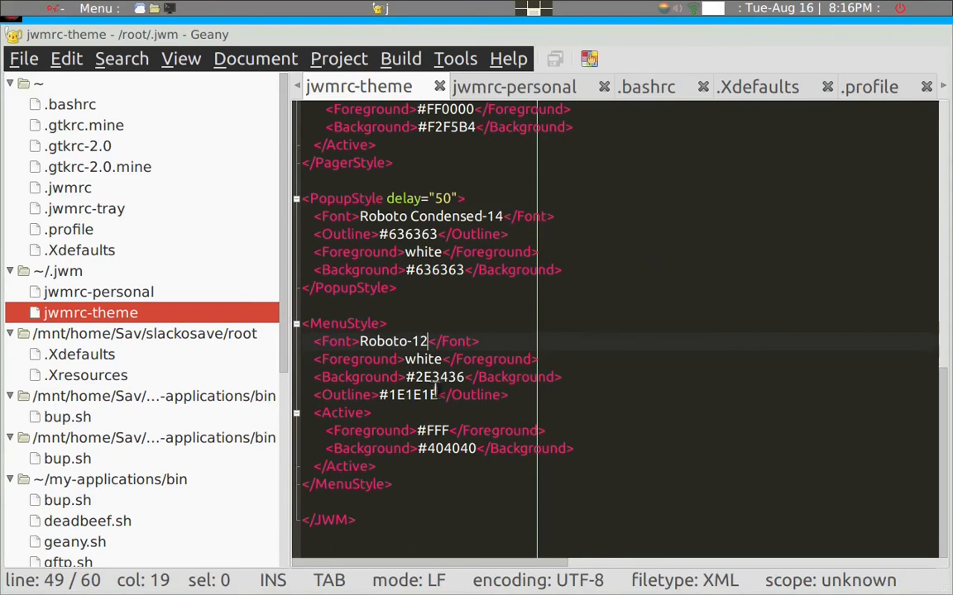
# Set the WindowStyle height to 20 in jwmrc-theme, save the file, and restart JWM.
pyautogui.scroll(5, 434, 394)
pyautogui.scroll(5, 436, 392)
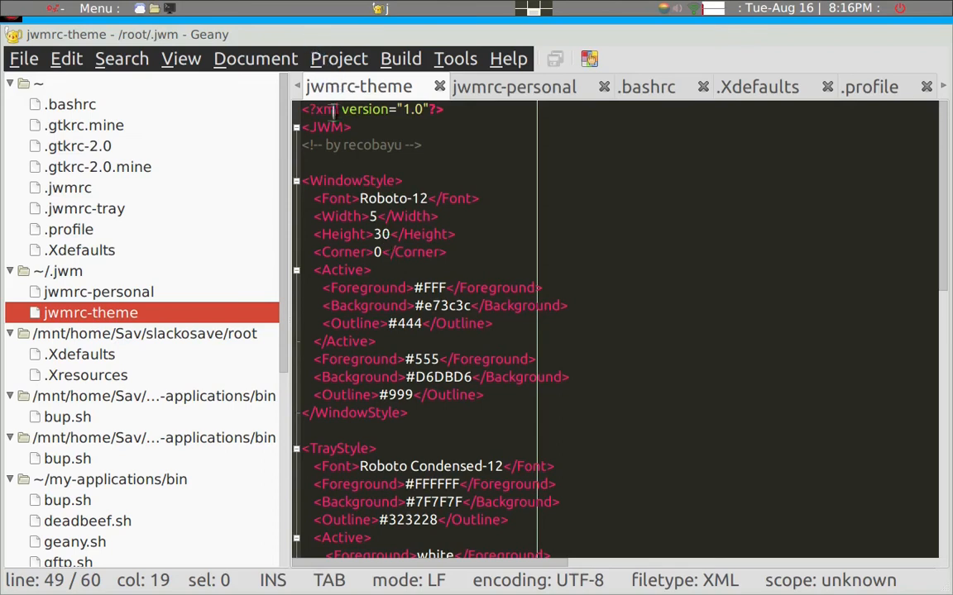
pyautogui.click(380, 234)
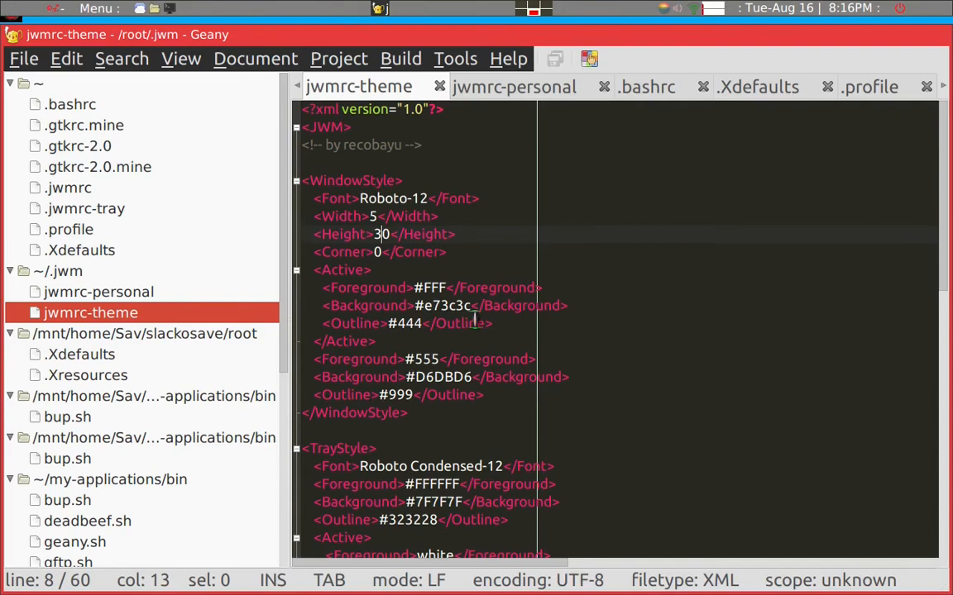
pyautogui.press('BackSpace')
pyautogui.write('2')
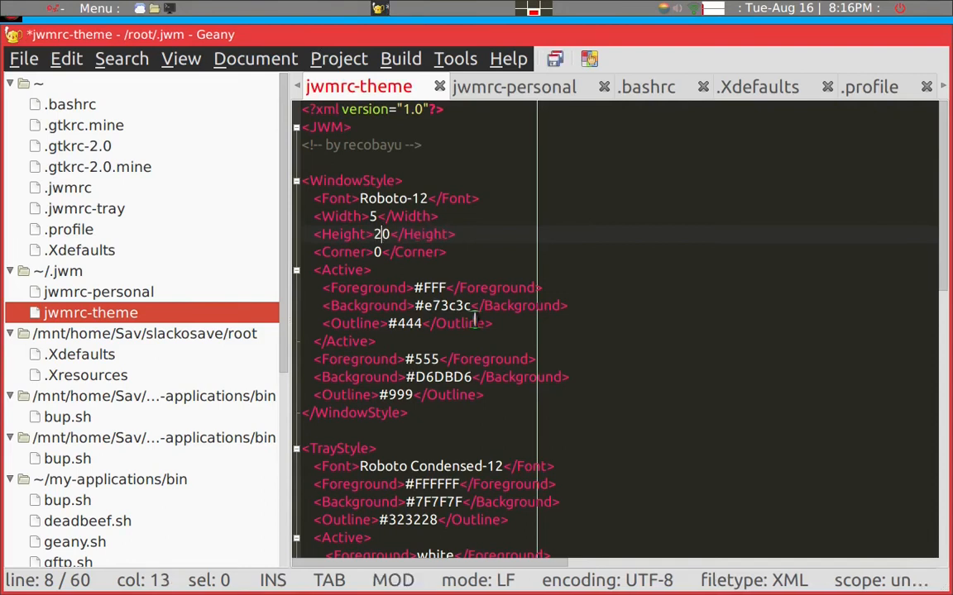
pyautogui.hotkey('alt', 'f')
pyautogui.press('s')
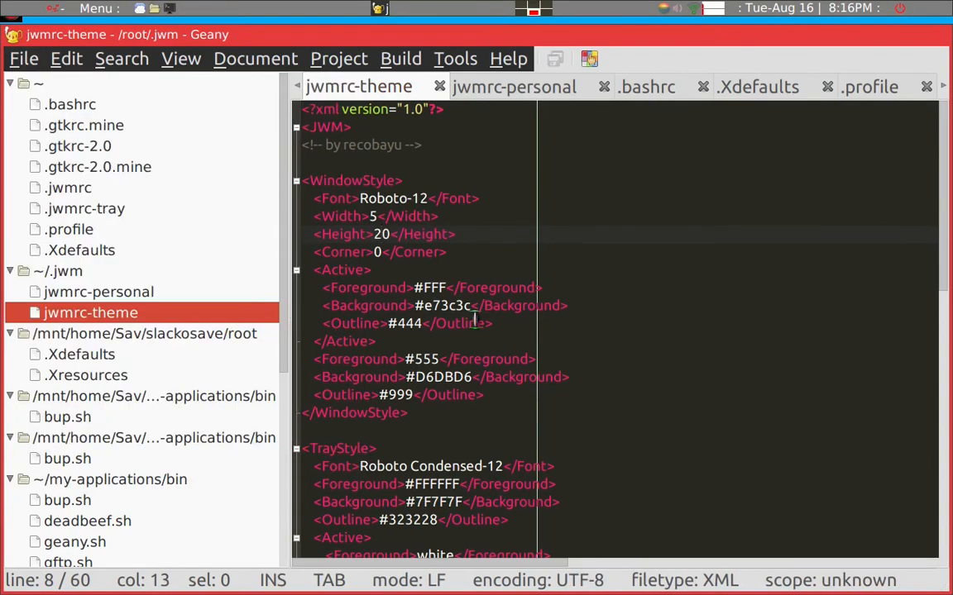
pyautogui.hotkey('ctrl', 'alt', 'r')
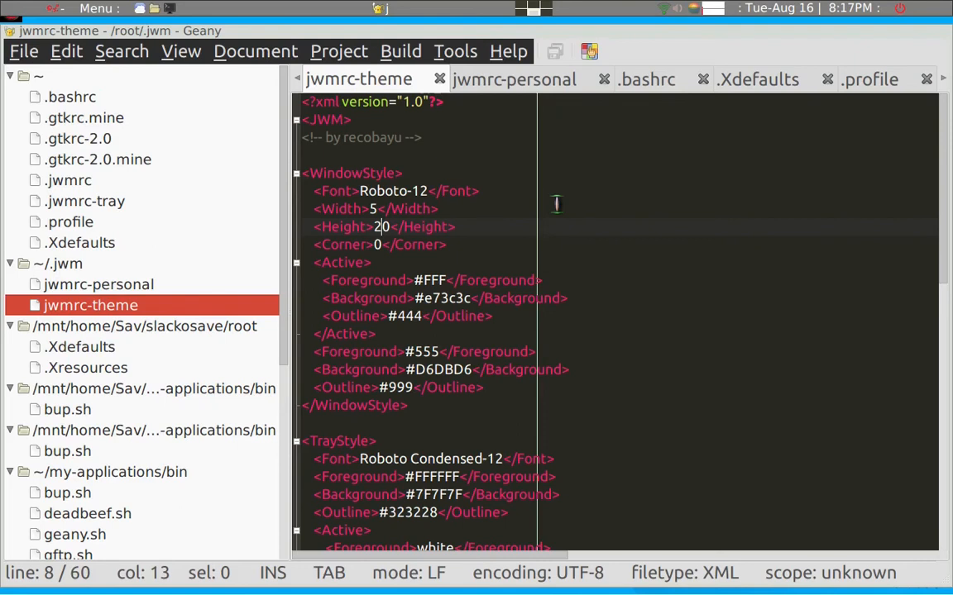
# Maximize the editor window, show the bare desktop to check the tray, and restore the window.
pyautogui.click(812, 36)
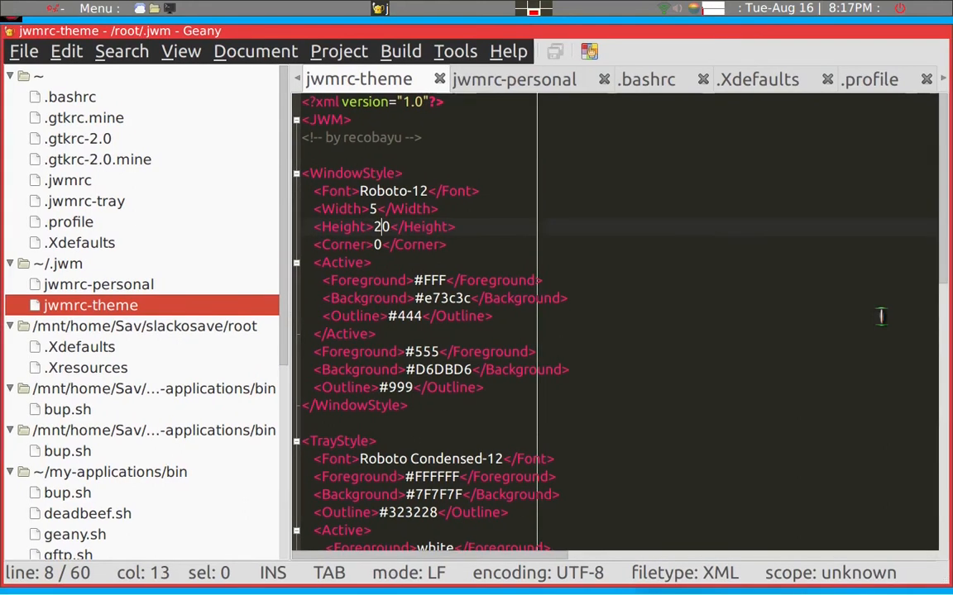
pyautogui.hotkey('alt', 'F10')
pyautogui.press('super+d')
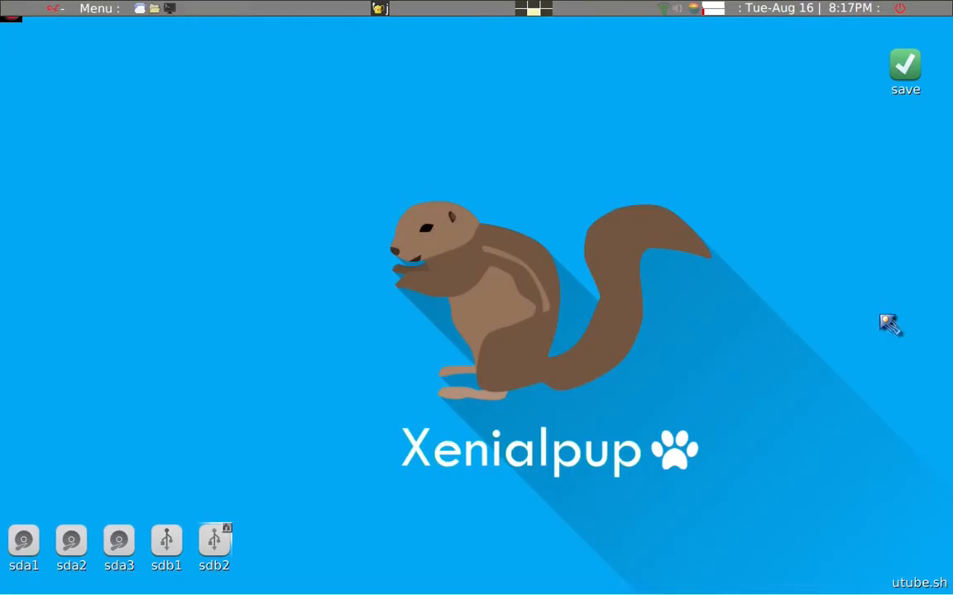
pyautogui.press('super+d')
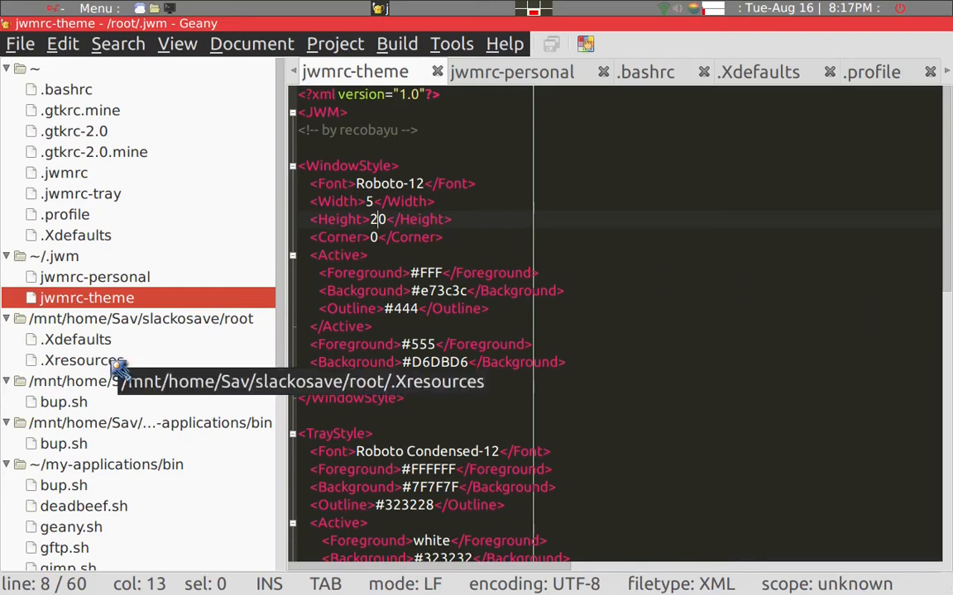
# Open .Xdefaults from the home directory and check the current terminal font by running ll in a terminal, closing it with x.
pyautogui.click(82, 240)
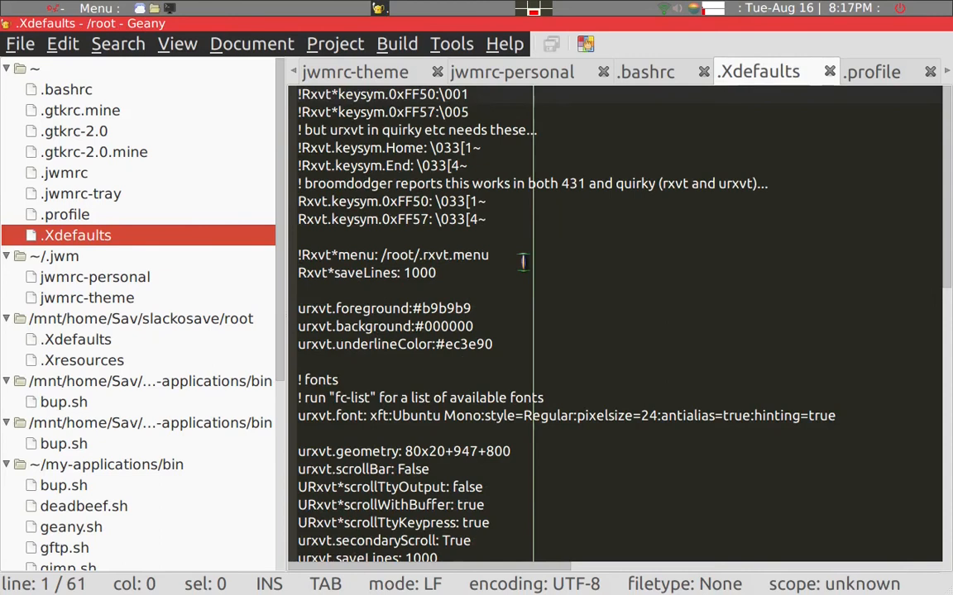
pyautogui.hotkey('ctrl', 'alt', 't')
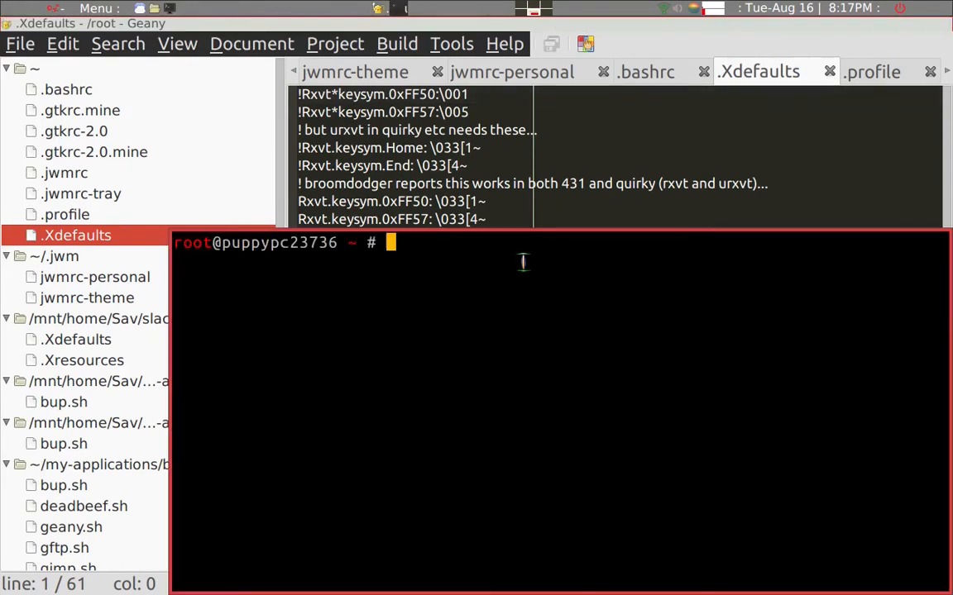
pyautogui.write('ll')
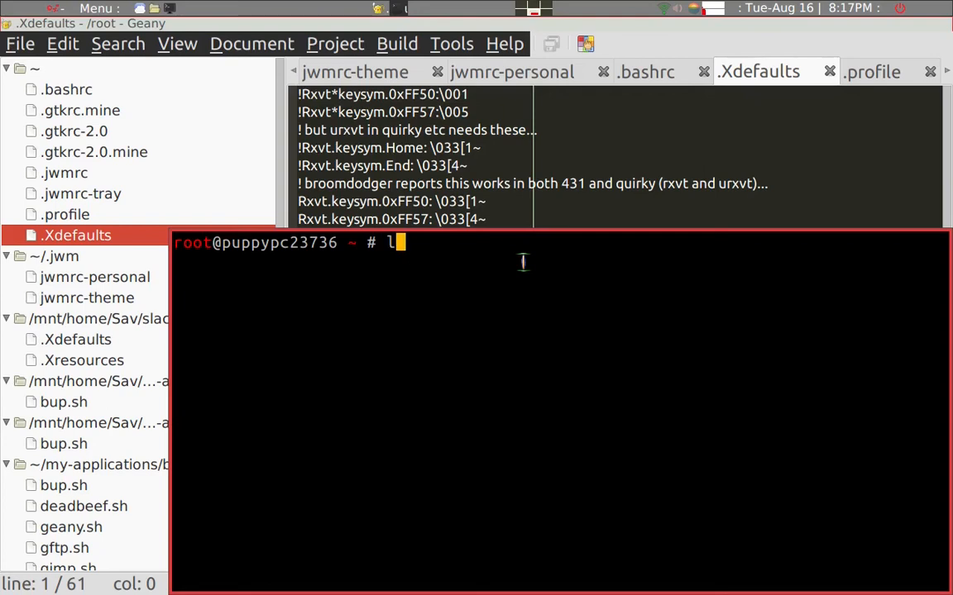
pyautogui.press('Return')
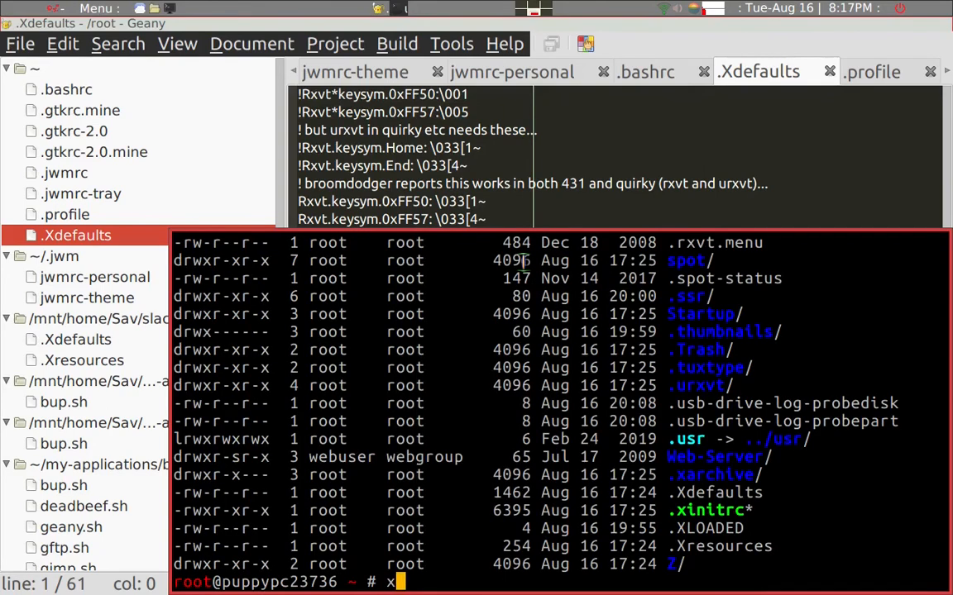
pyautogui.write('x')
pyautogui.press('Return')
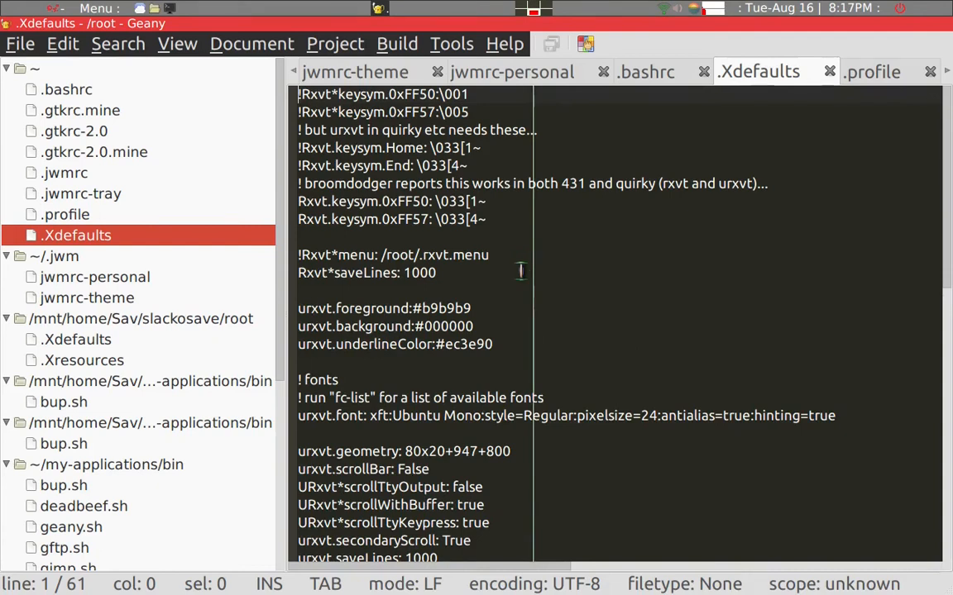
# Set the urxvt.font pixelsize to 14 in .Xdefaults and save the file.
pyautogui.scroll(-1, 521, 272)
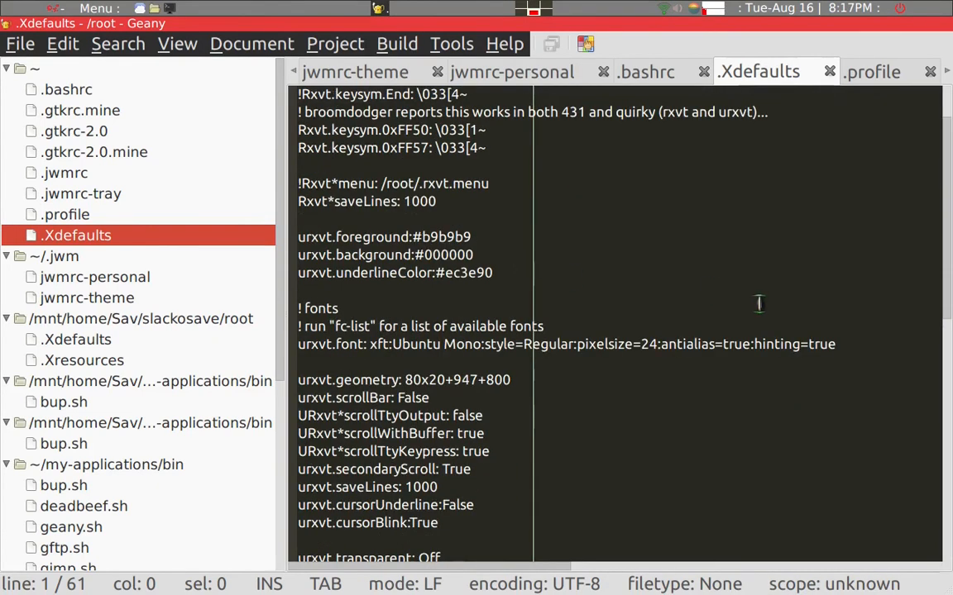
pyautogui.click(650, 344)
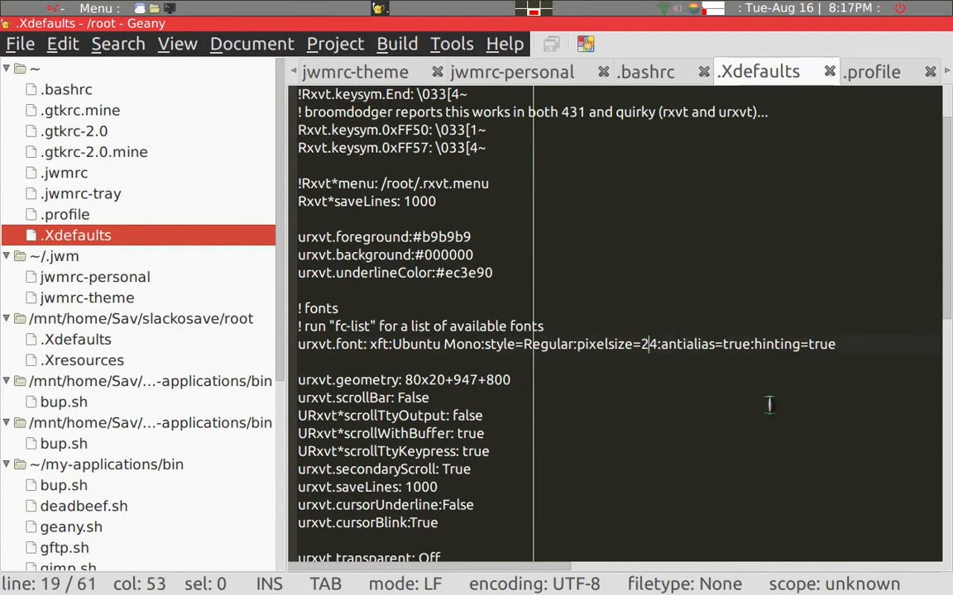
pyautogui.press('BackSpace')
pyautogui.write('1')
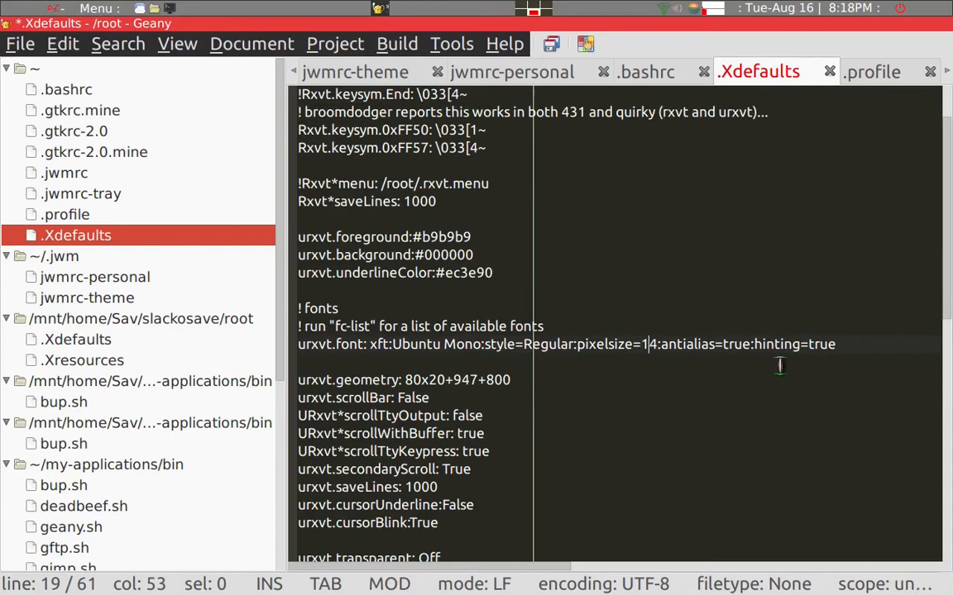
pyautogui.hotkey('alt', 'f')
pyautogui.press('s')
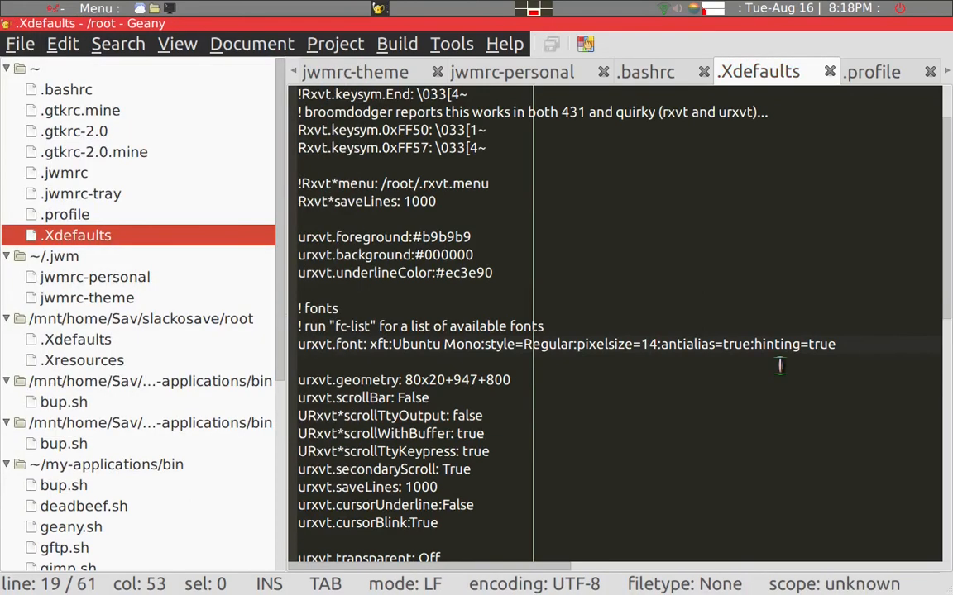
# Check the terminal's text size by running ll in a new terminal, and exit it with x.
pyautogui.hotkey('ctrl', 'alt', 't')
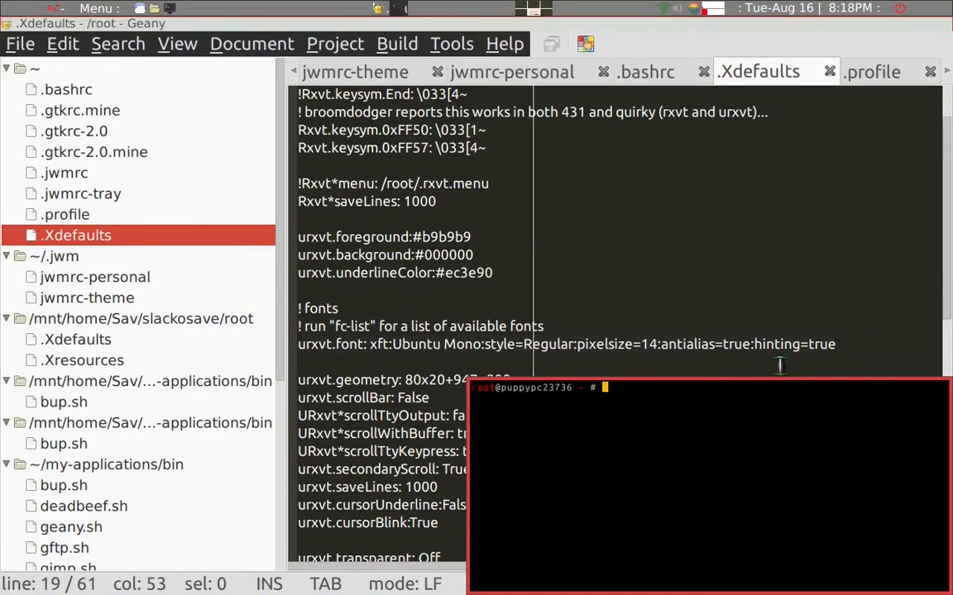
pyautogui.write('ll')
pyautogui.press('Return')
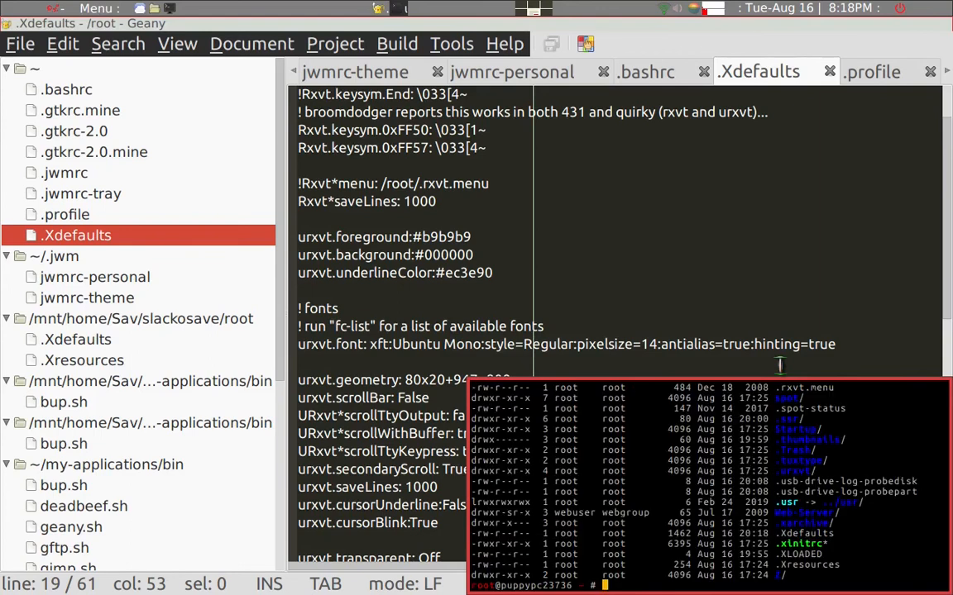
pyautogui.write('x')
pyautogui.press('Return')
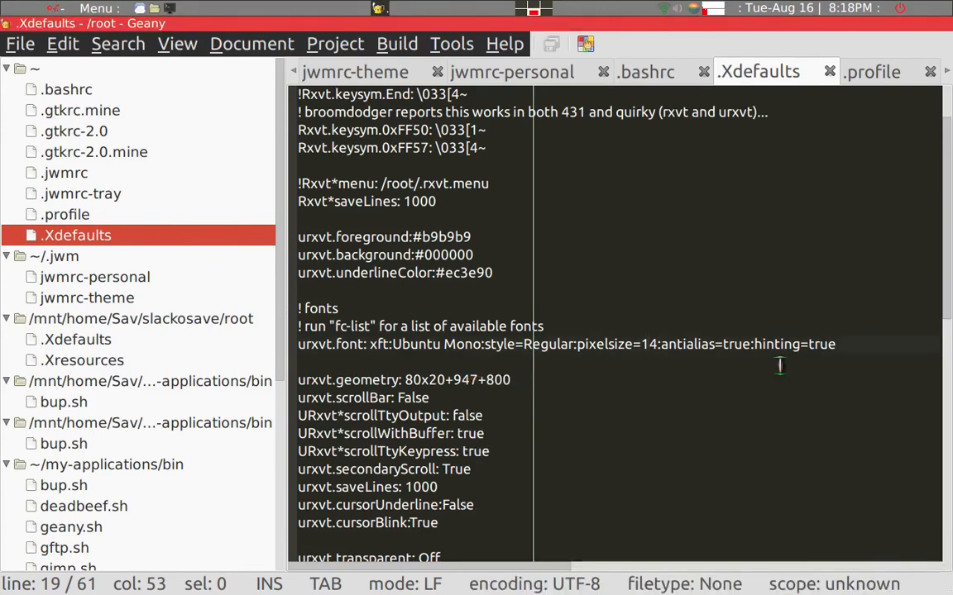
# Set the urxvt.font pixelsize to 18, save .Xdefaults, and check the text by running ll in a new terminal before exiting it.
pyautogui.press('Delete')
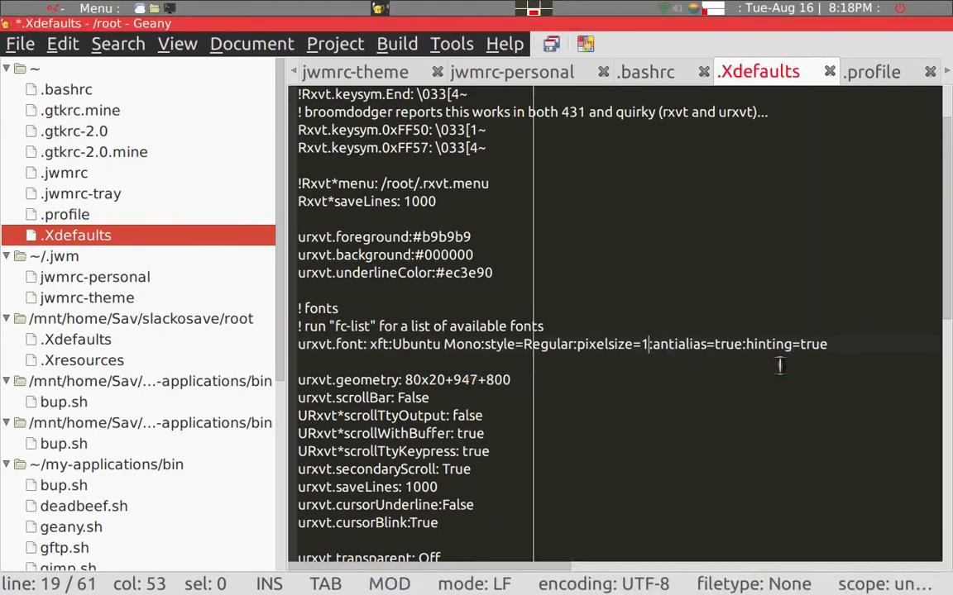
pyautogui.write('8')
pyautogui.hotkey('ctrl', 's')
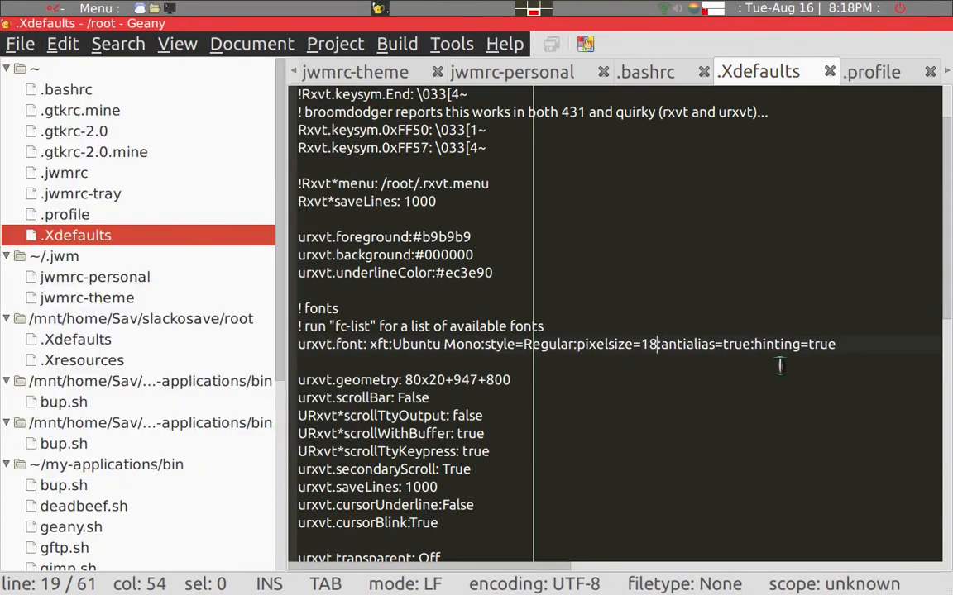
pyautogui.hotkey('ctrl', 'alt', 't')
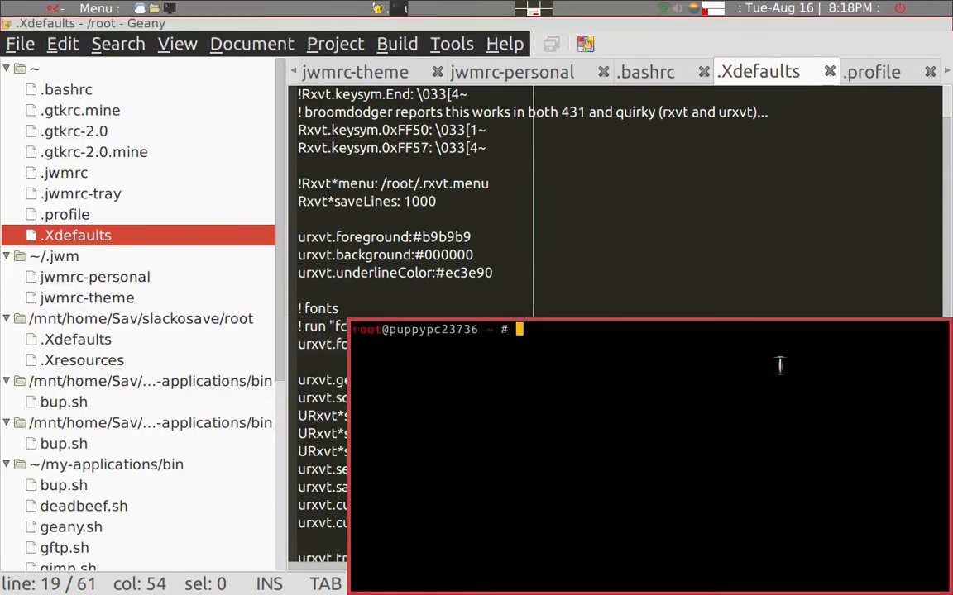
pyautogui.write('ll')
pyautogui.press('Return')
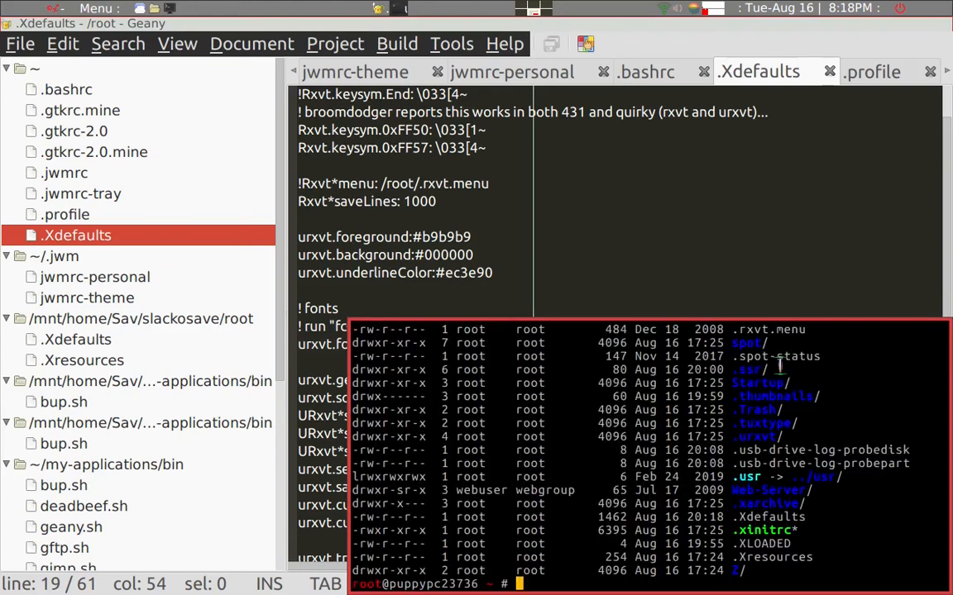
pyautogui.write('x')
pyautogui.press('Return')
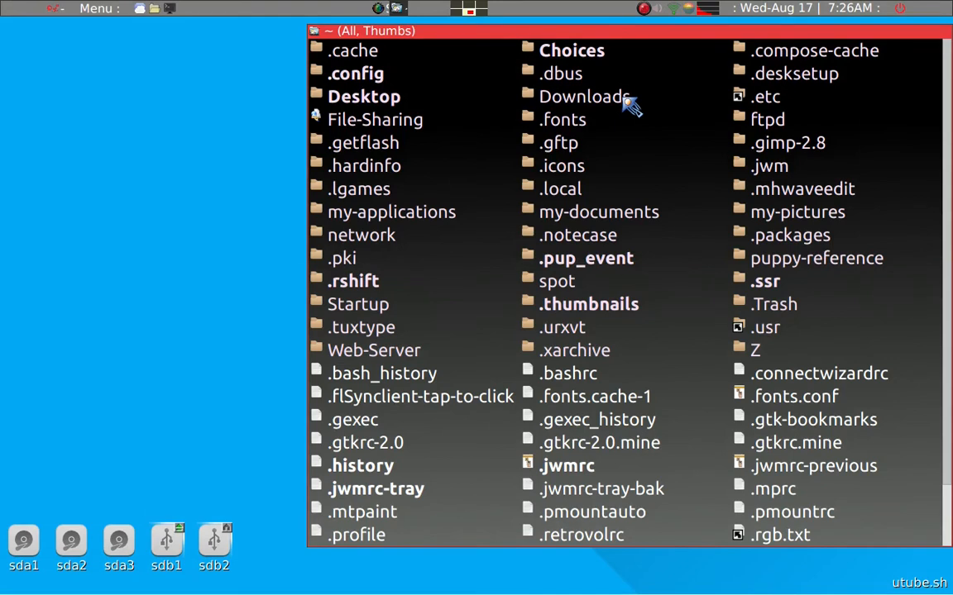
# Close the home directory window, open a terminal to view its font size, and exit it with x.
pyautogui.hotkey('alt', 'F4')
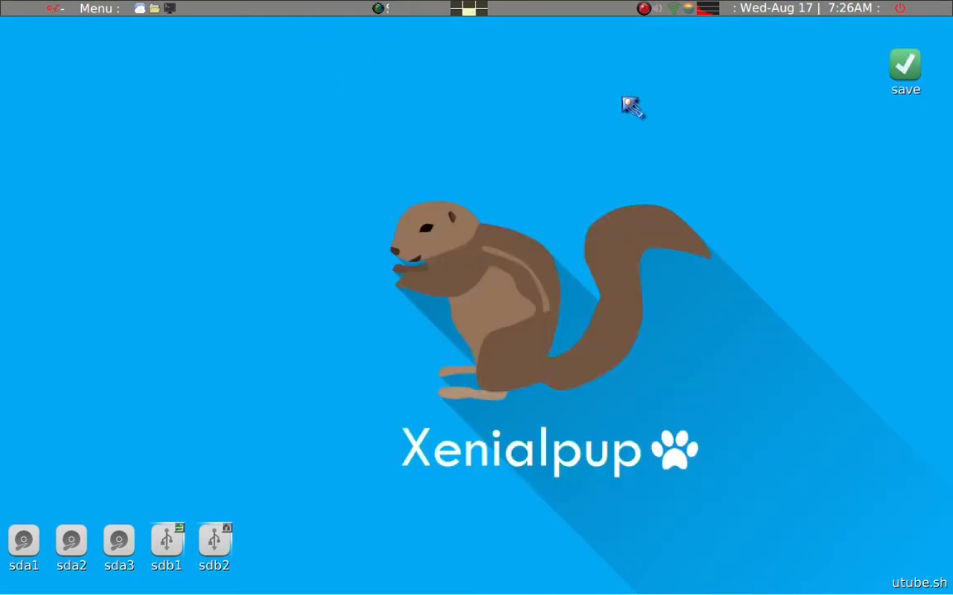
pyautogui.hotkey('ctrl', 'alt', 't')
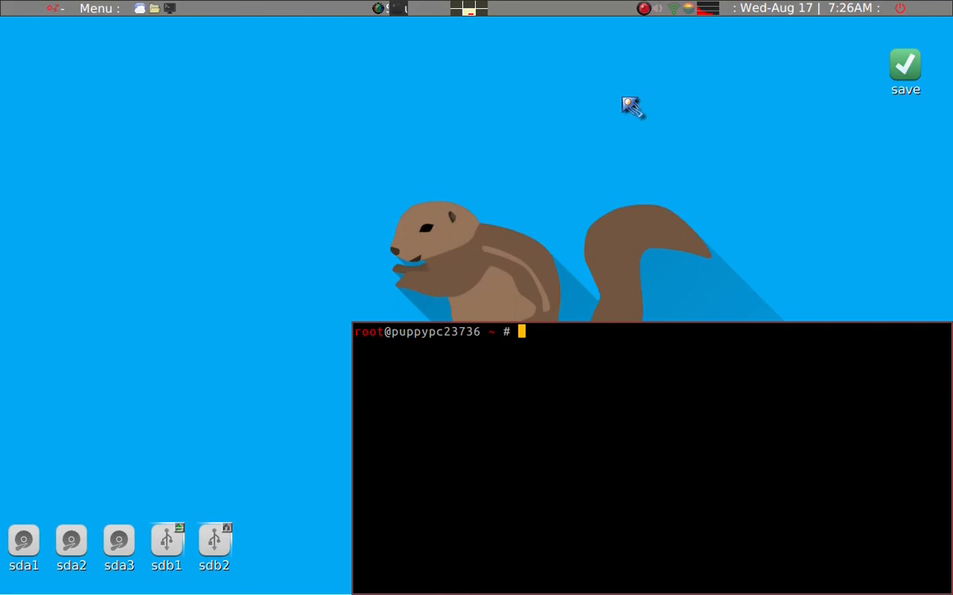
pyautogui.write('x')
pyautogui.press('Return')
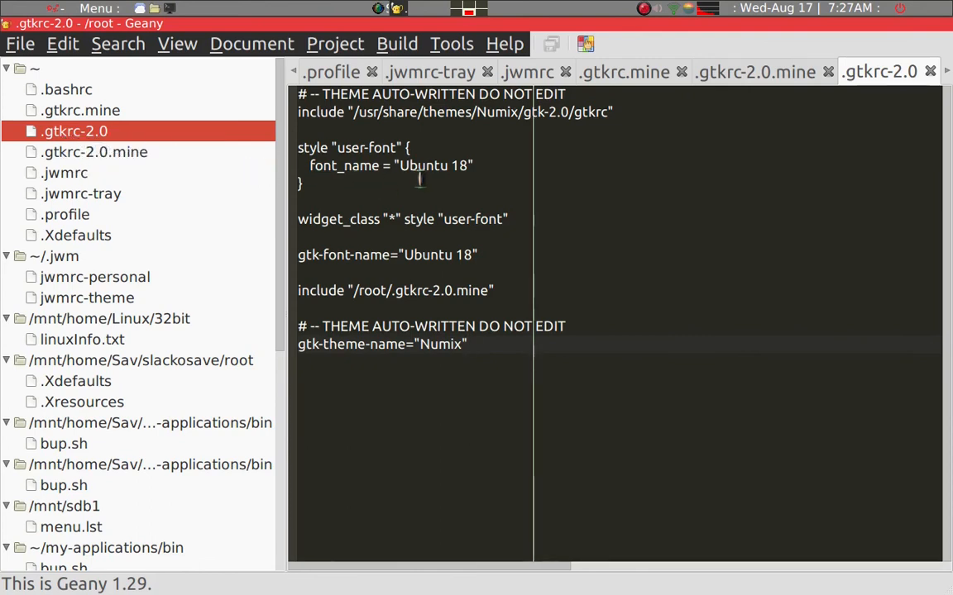
# Set font_name and gtk-font-name to Ubuntu 12 in .gtkrc-2.0, save the file, and check the font in a home directory window.
pyautogui.click(465, 165)
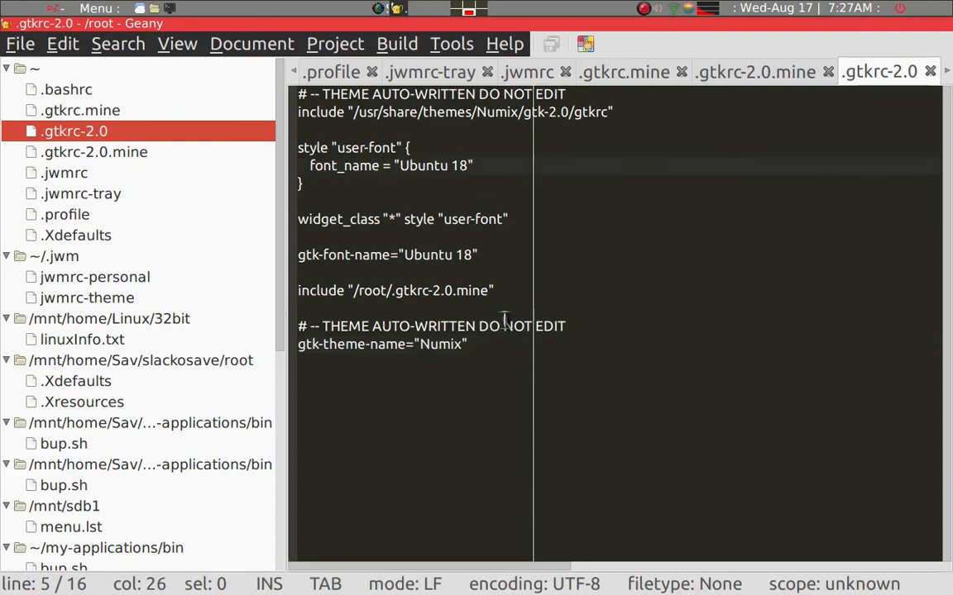
pyautogui.press('BackSpace')
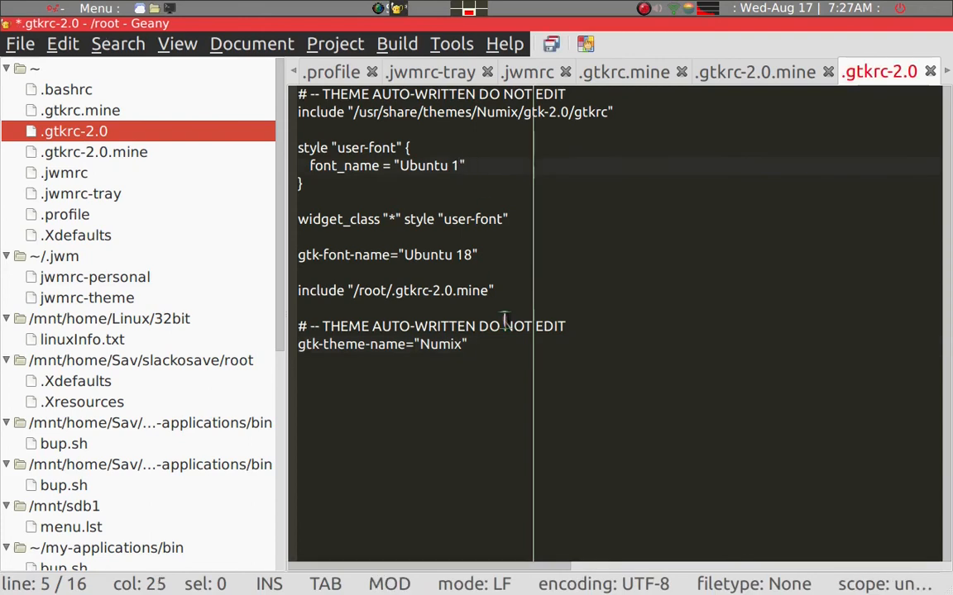
pyautogui.write('2')
pyautogui.click(472, 254)
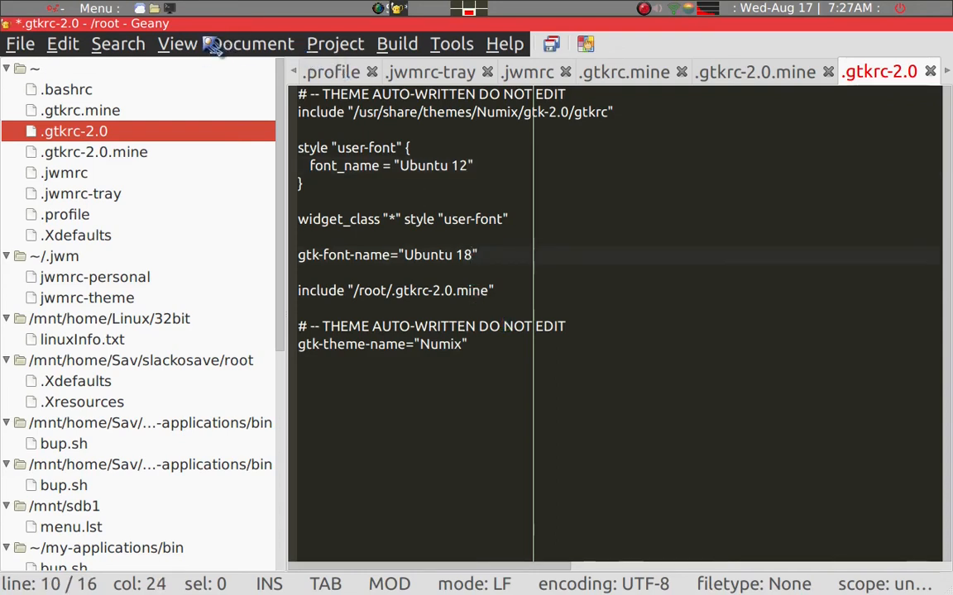
pyautogui.press('BackSpace')
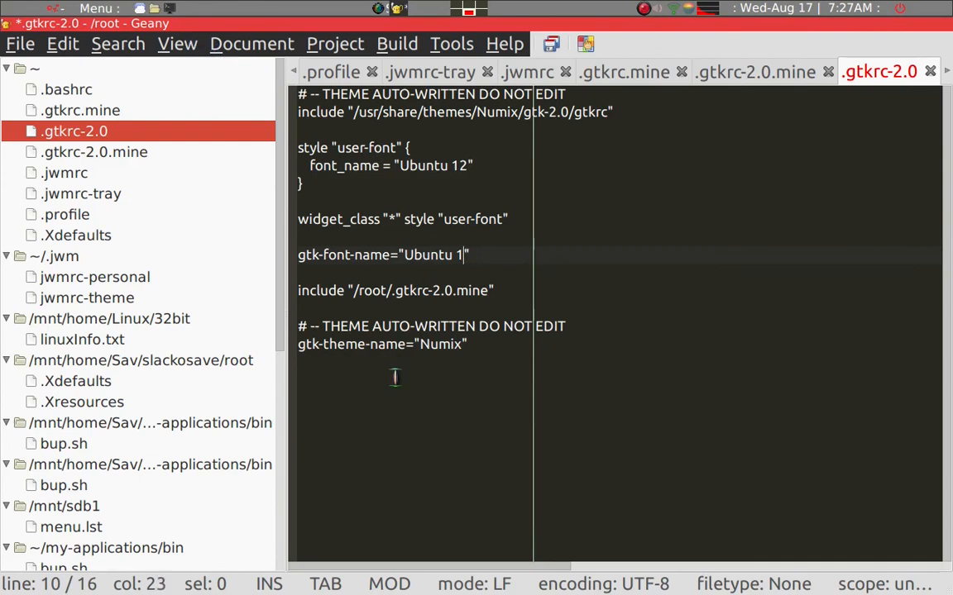
pyautogui.write('2')
pyautogui.hotkey('alt', 'f')
pyautogui.press('s')
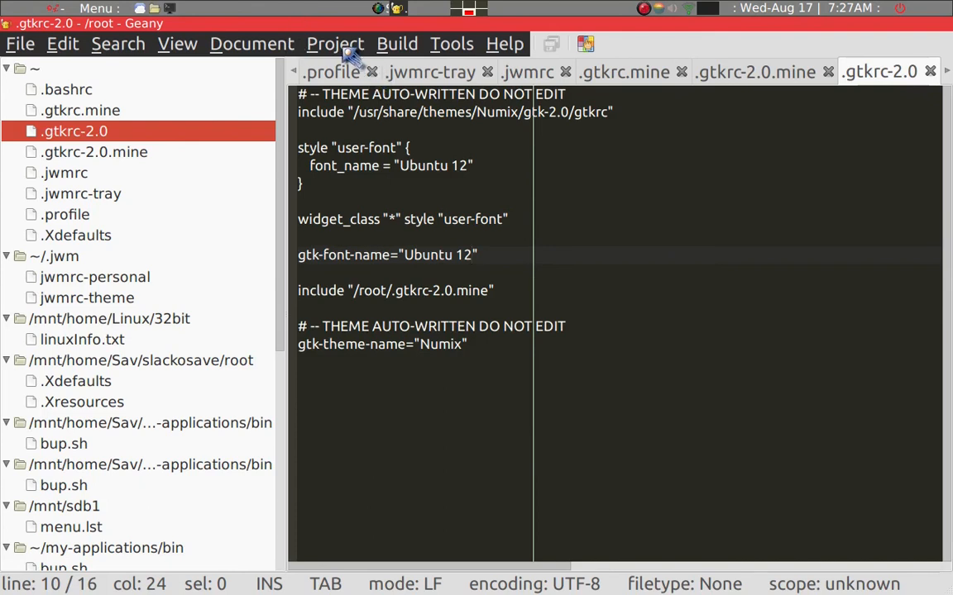
pyautogui.press('super+e')
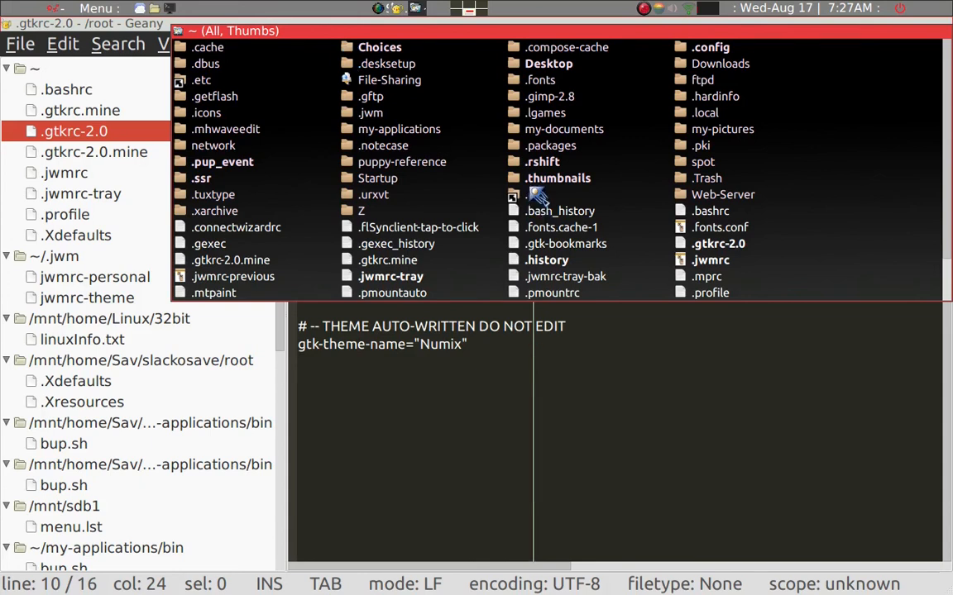
pyautogui.hotkey('alt', 'F4')
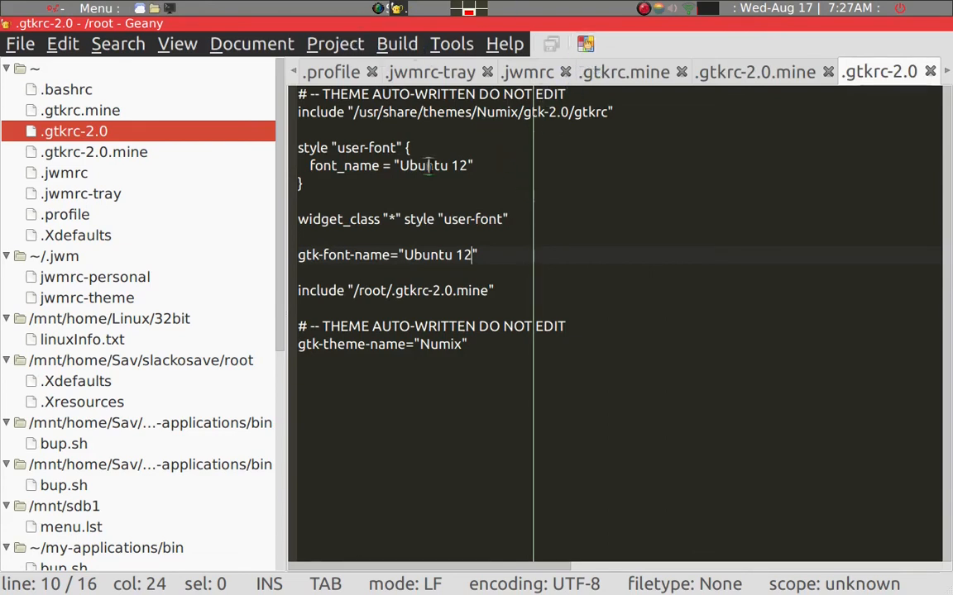
# Close and reopen Geany, review the key bindings in ~/.jwm/jwmrc-personal, and restart JWM.
pyautogui.hotkey('alt', 'F4')
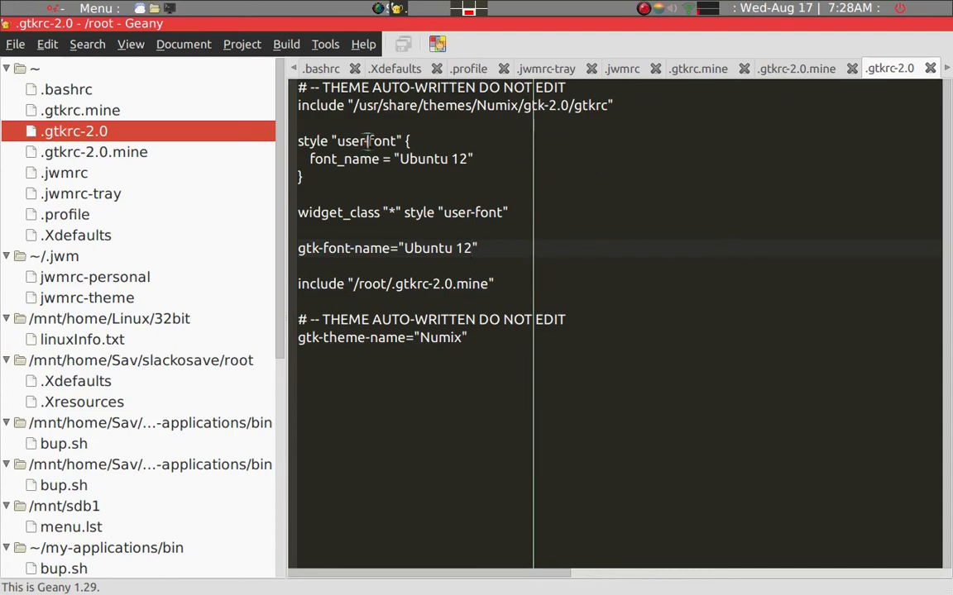
pyautogui.doubleClick(124, 278)
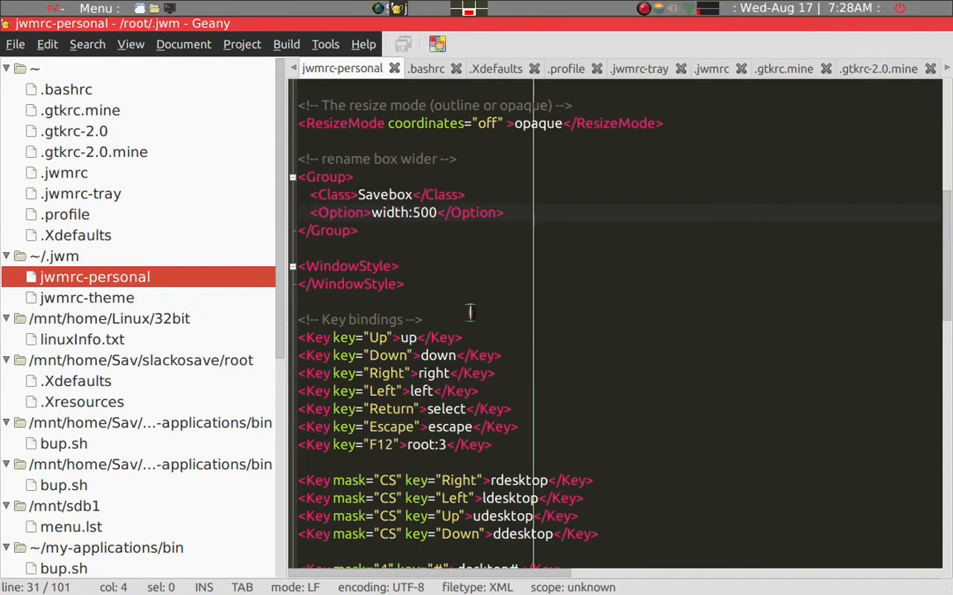
pyautogui.scroll(-12, 469, 313)
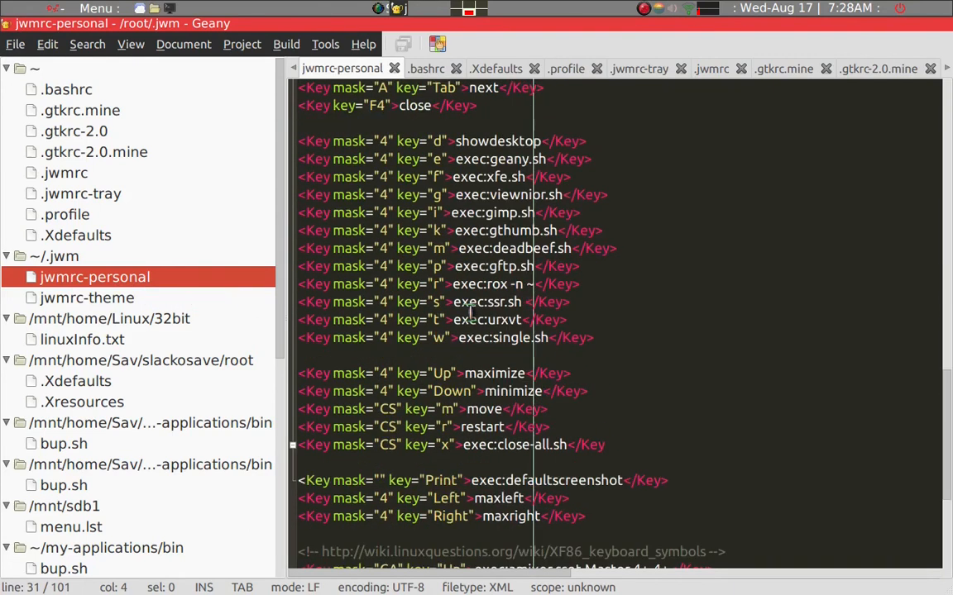
pyautogui.scroll(3, 465, 312)
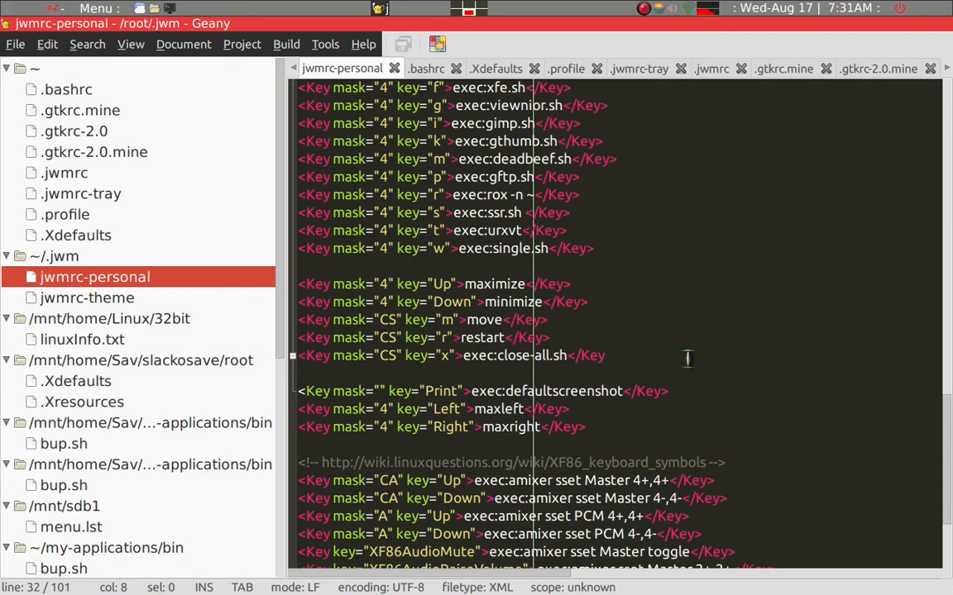
pyautogui.hotkey('ctrl', 'shift', 'r')
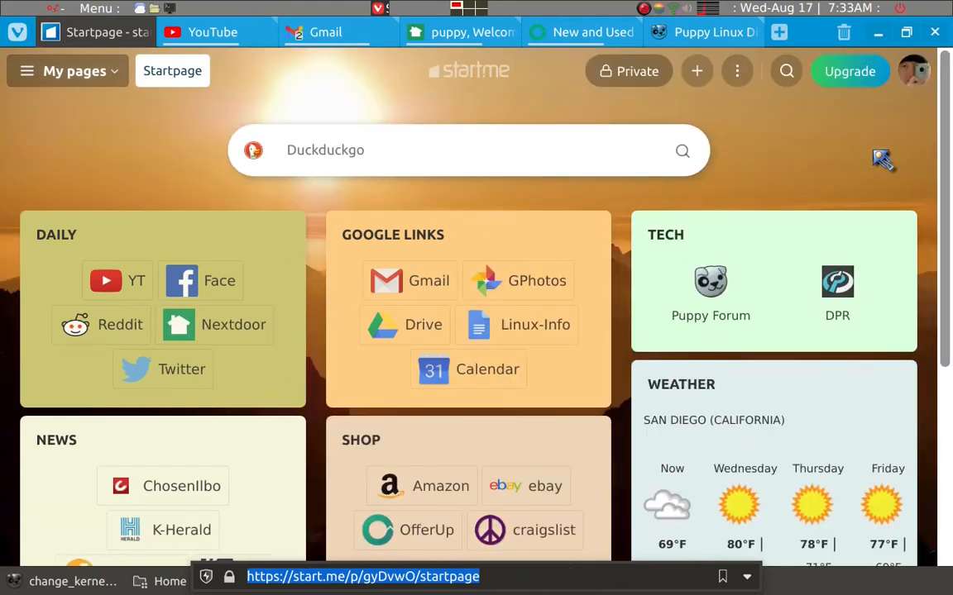
# In Vivaldi's Appearance settings, set the User Interface Zoom to 100%.
pyautogui.hotkey('ctrl', 'F12')
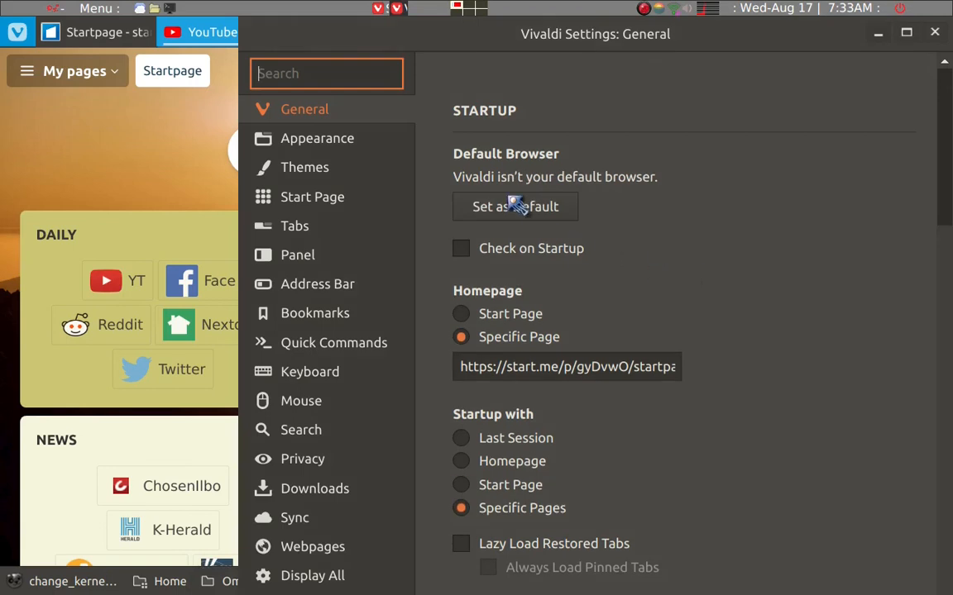
pyautogui.click(374, 149)
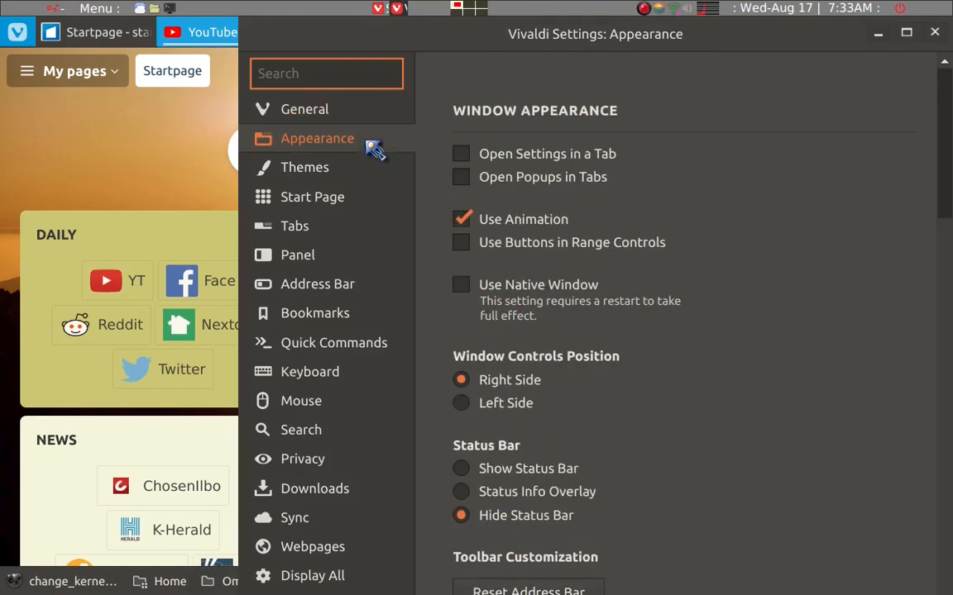
pyautogui.scroll(-3, 719, 279)
pyautogui.scroll(-4, 720, 283)
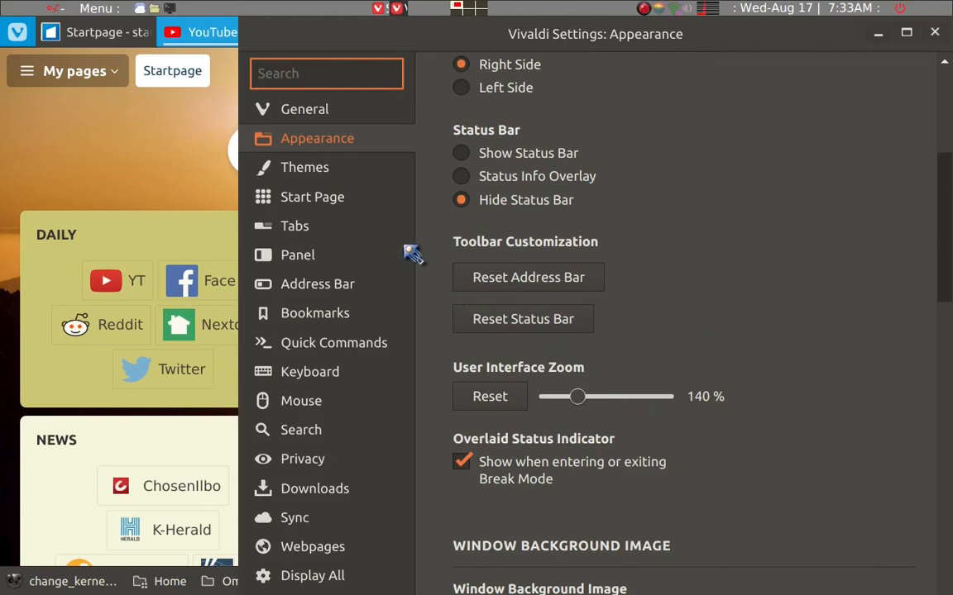
pyautogui.click(579, 398)
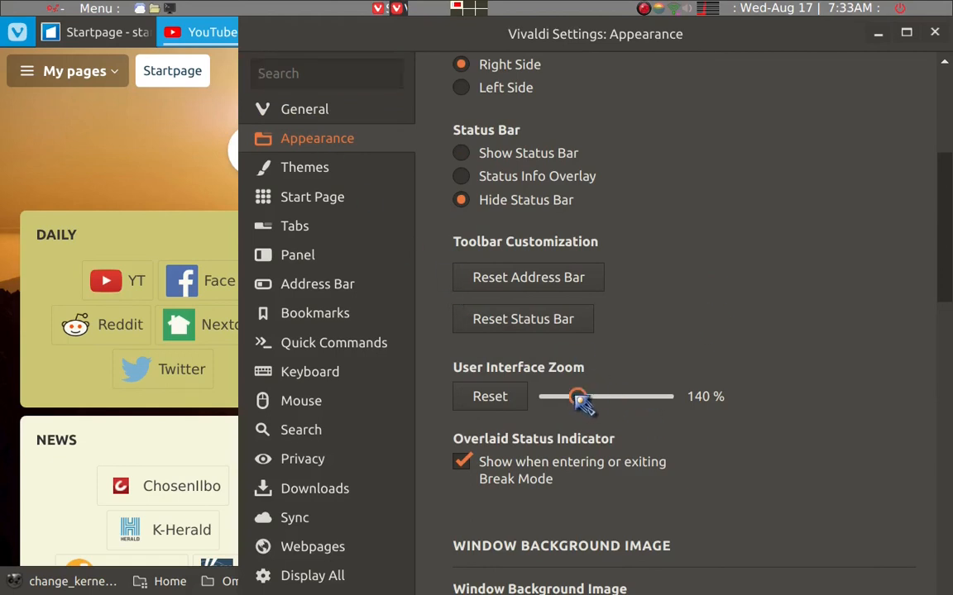
pyautogui.press('Left')
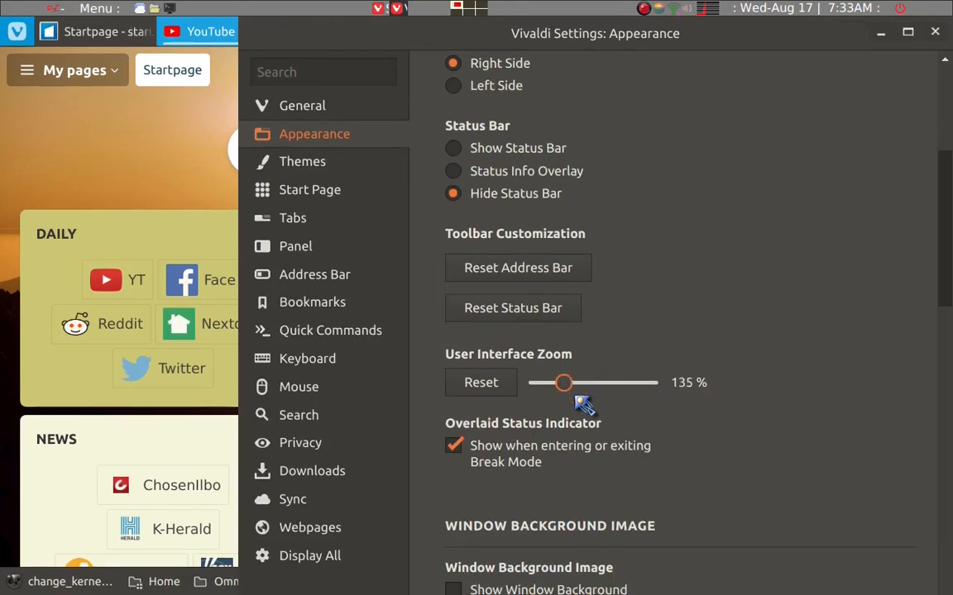
pyautogui.press('Left')
pyautogui.press('Left')
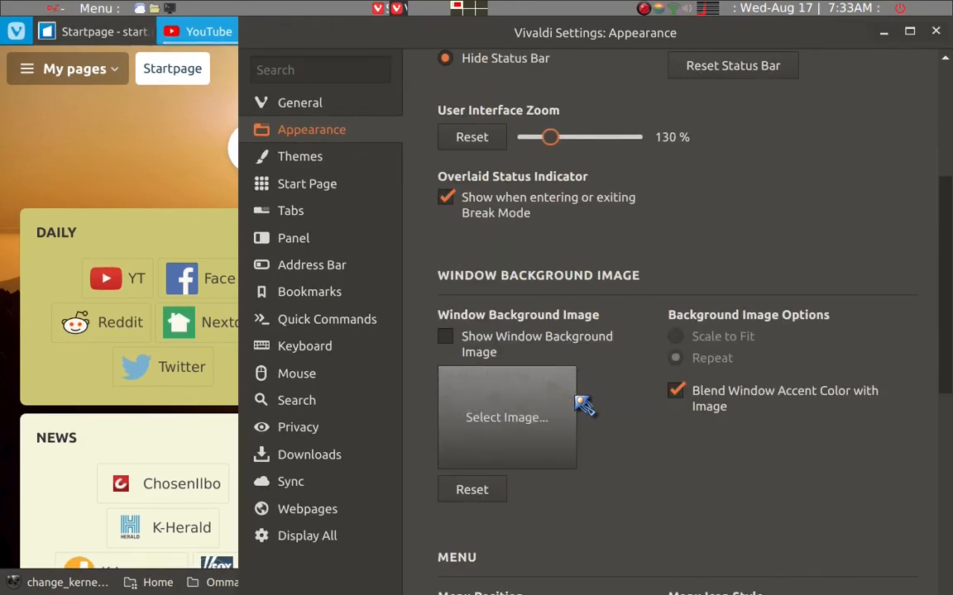
pyautogui.press('Left')
pyautogui.press('Left')
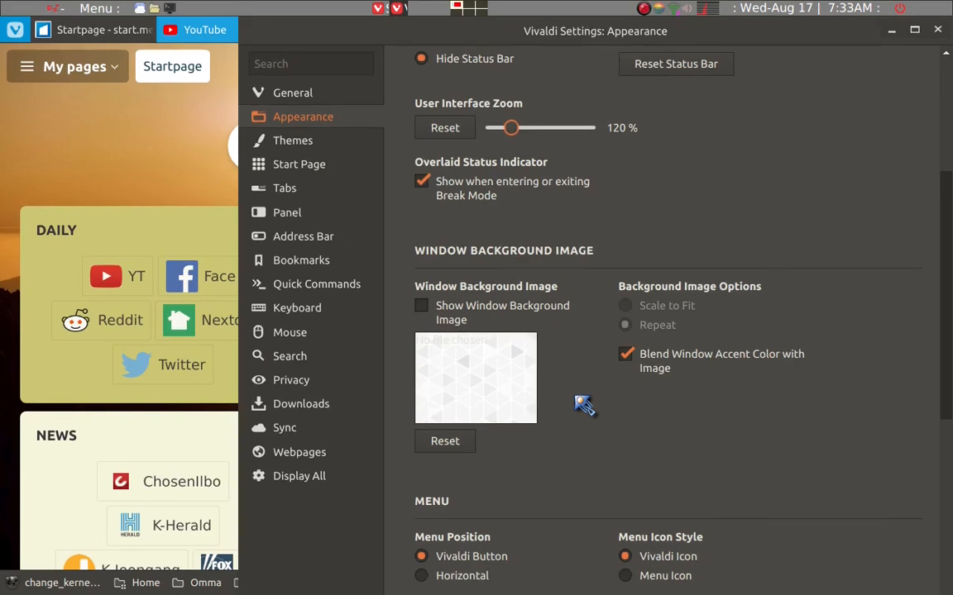
pyautogui.press('Left')
pyautogui.press('Left')
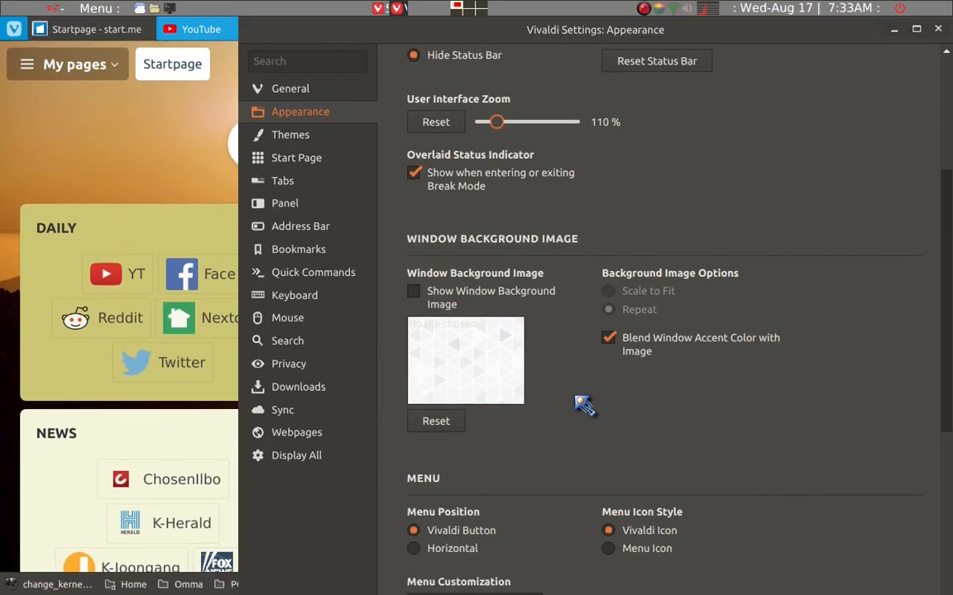
pyautogui.press('Left')
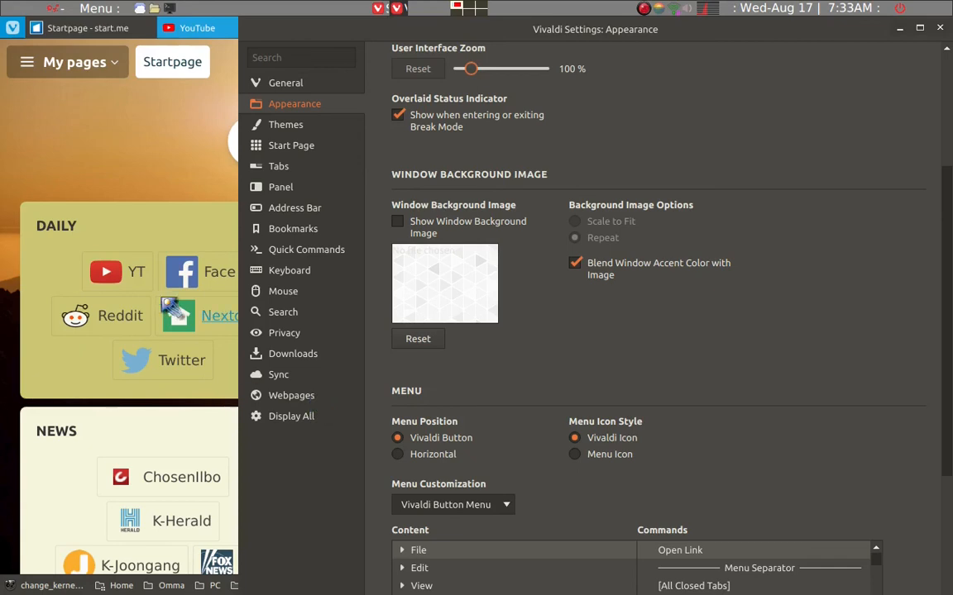
# Lower the Default Webpage Zoom in 5% steps in Vivaldi's Webpages settings, check the address bar's size, and close the browser.
pyautogui.click(314, 398)
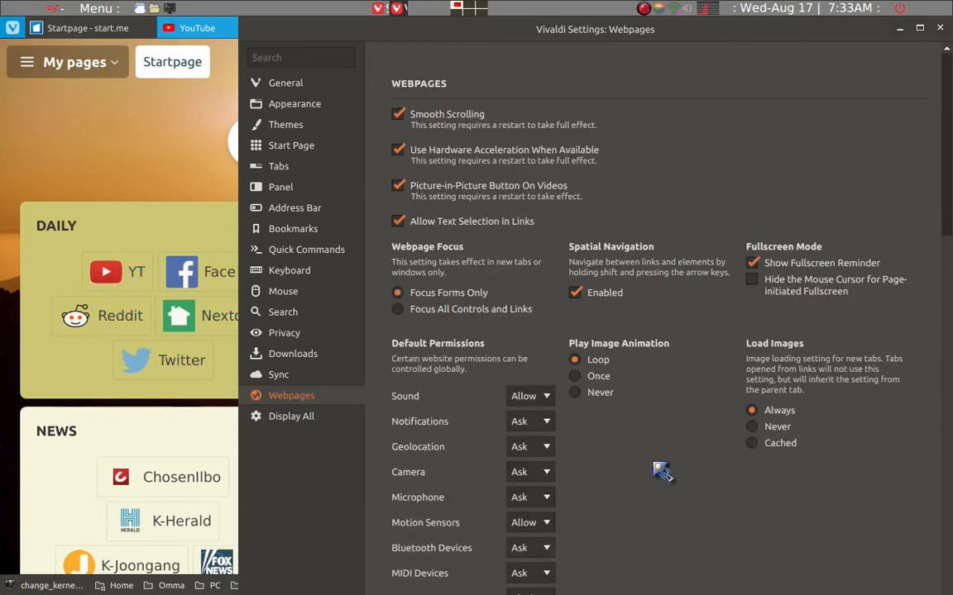
pyautogui.scroll(-4, 664, 473)
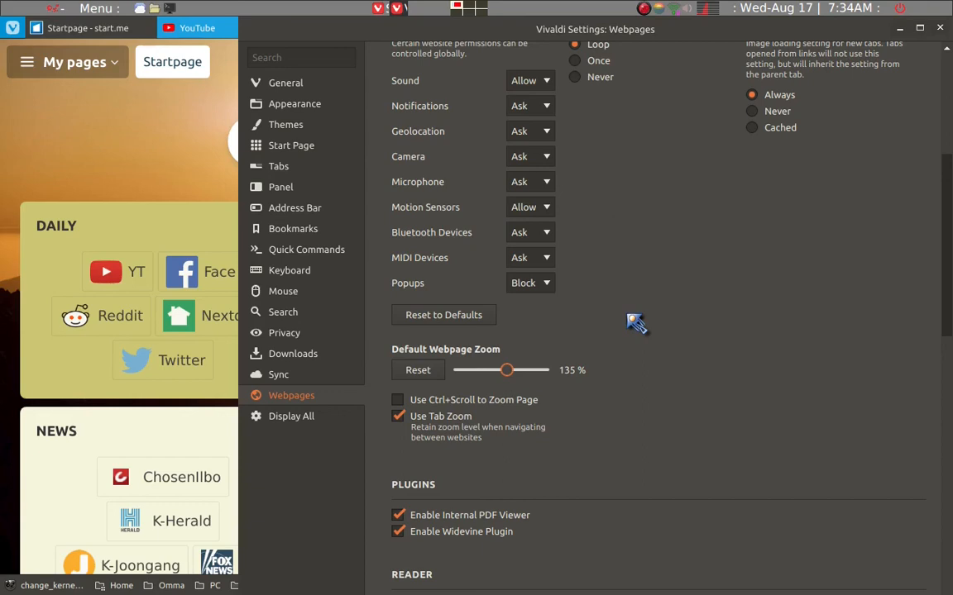
pyautogui.press('Left')
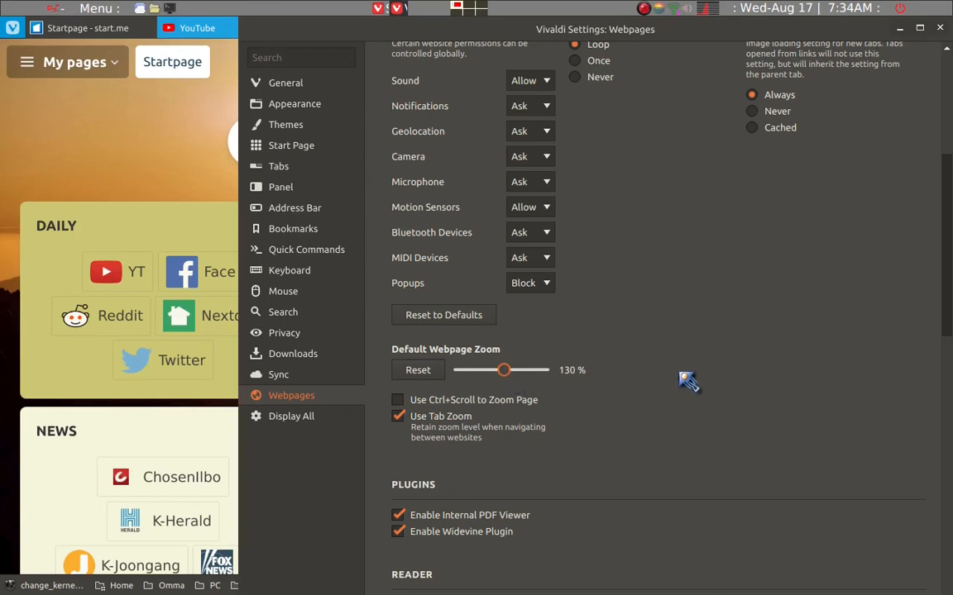
pyautogui.press('Left')
pyautogui.press('Left')
pyautogui.press('Left')
pyautogui.press('Left')
pyautogui.press('Left')
pyautogui.press('Left')
pyautogui.press('Escape')
pyautogui.hotkey('ctrl', 'l')
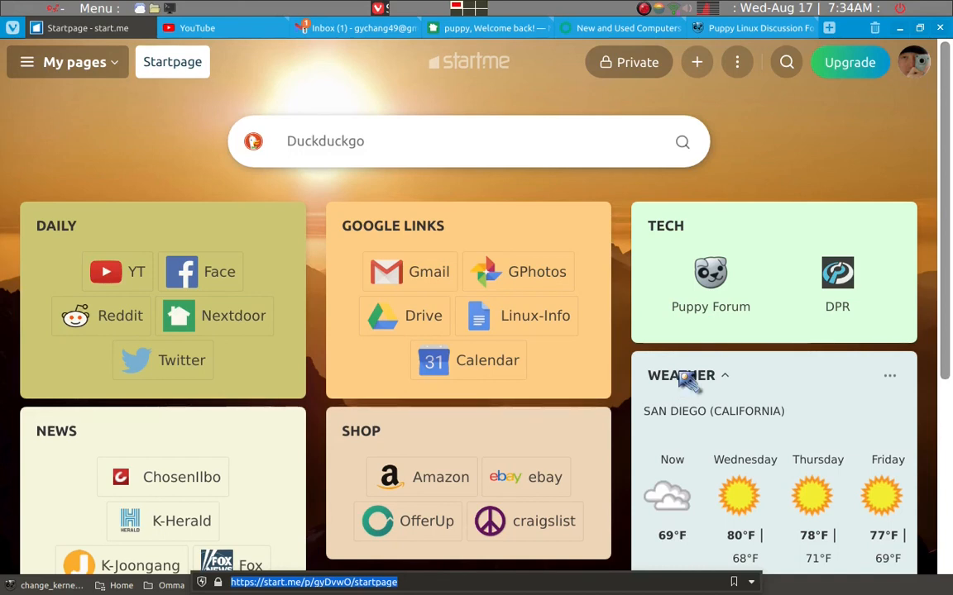
pyautogui.hotkey('alt', 'F4')
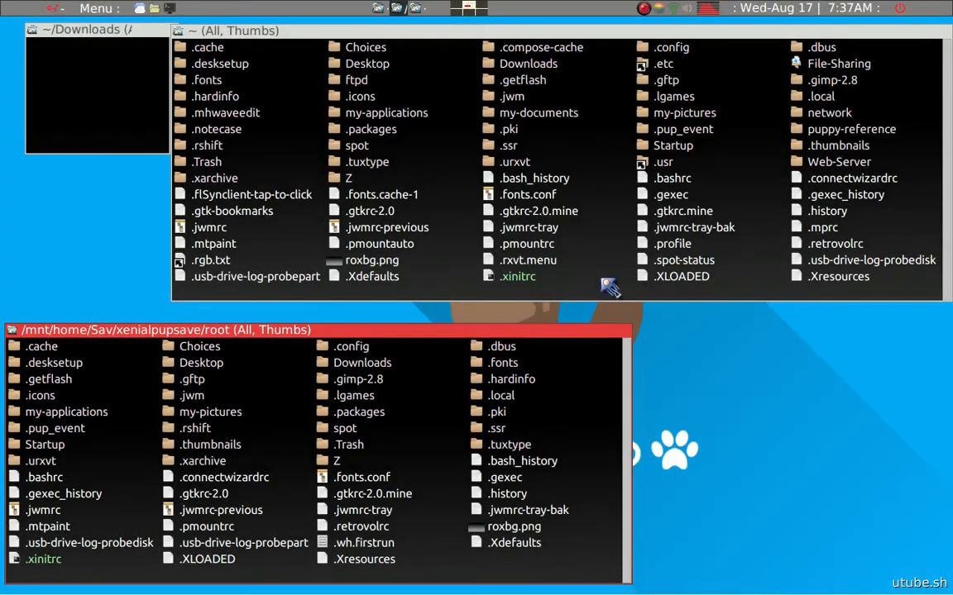
pyautogui.click(645, 9)
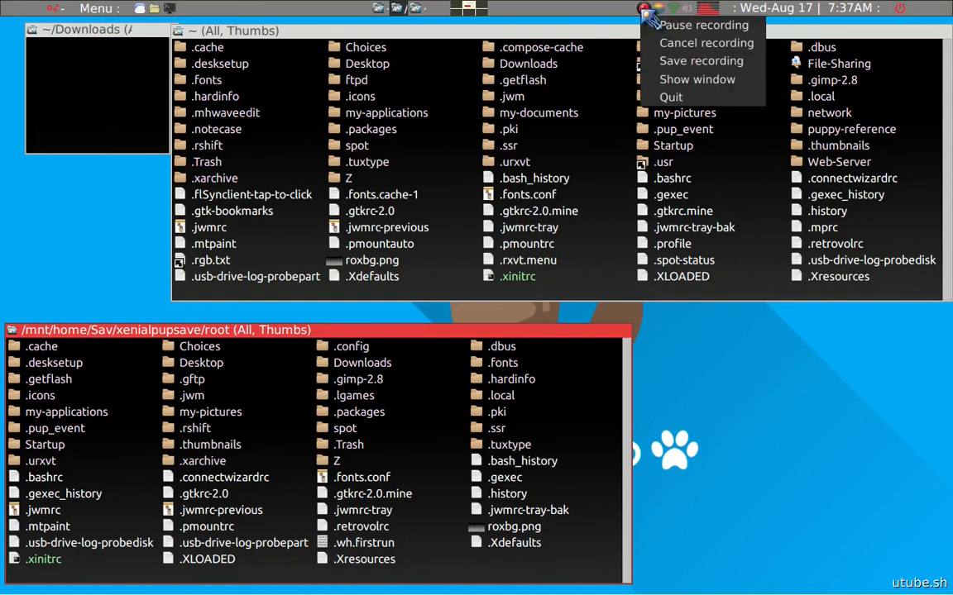